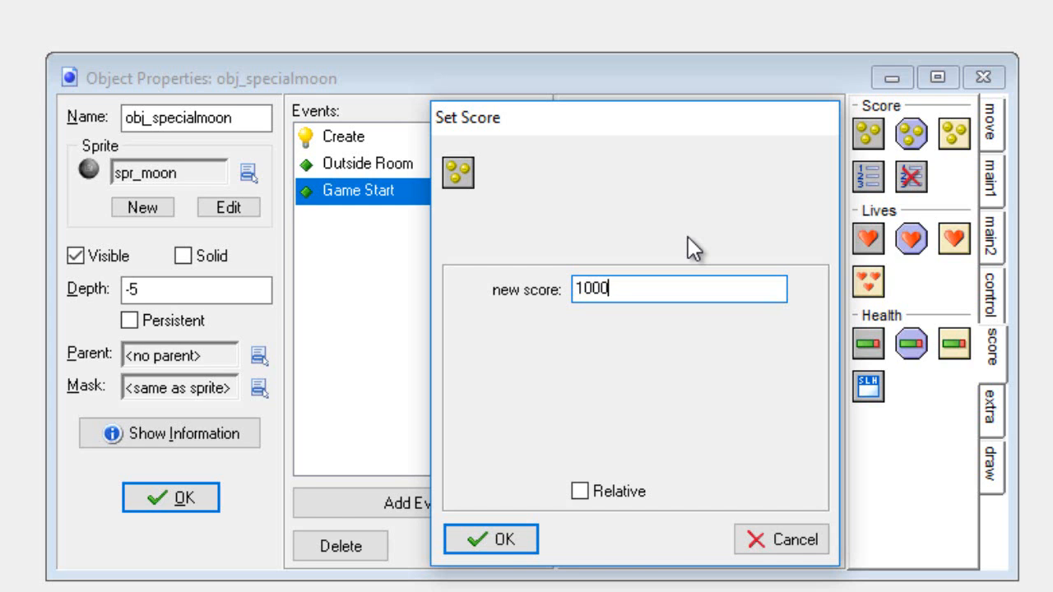
# Confirm the Set Score action of 1000 in obj_specialmoon's Game Start event and close the object's properties
pyautogui.click(493, 540)
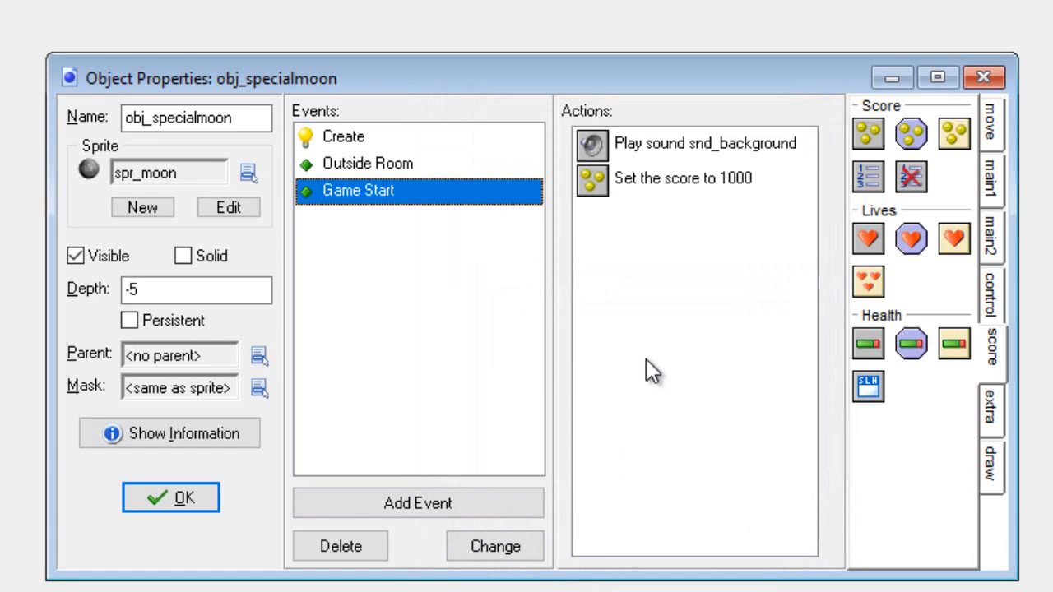
pyautogui.click(181, 504)
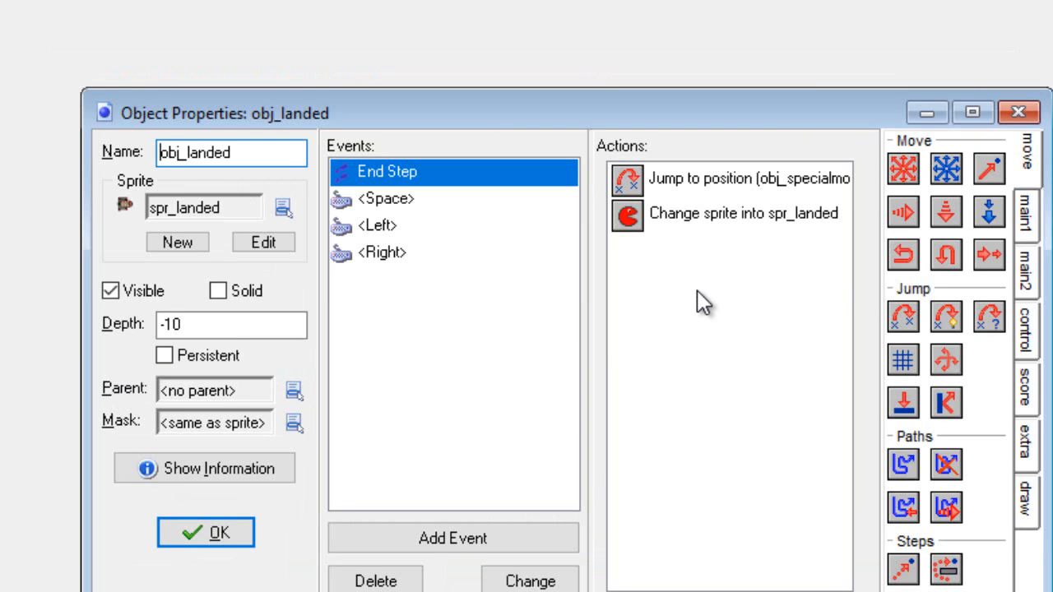
# Add a Set Score action of -1 with Relative enabled to obj_landed's End Step event, and close the object's properties
pyautogui.click(1037, 410)
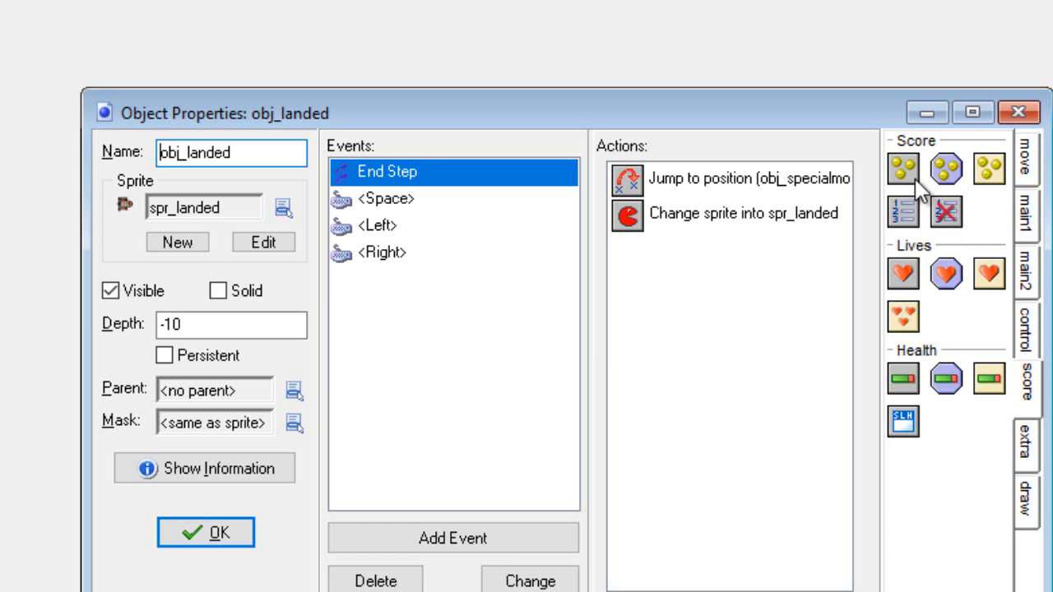
pyautogui.moveTo(916, 189); pyautogui.dragTo(802, 310)
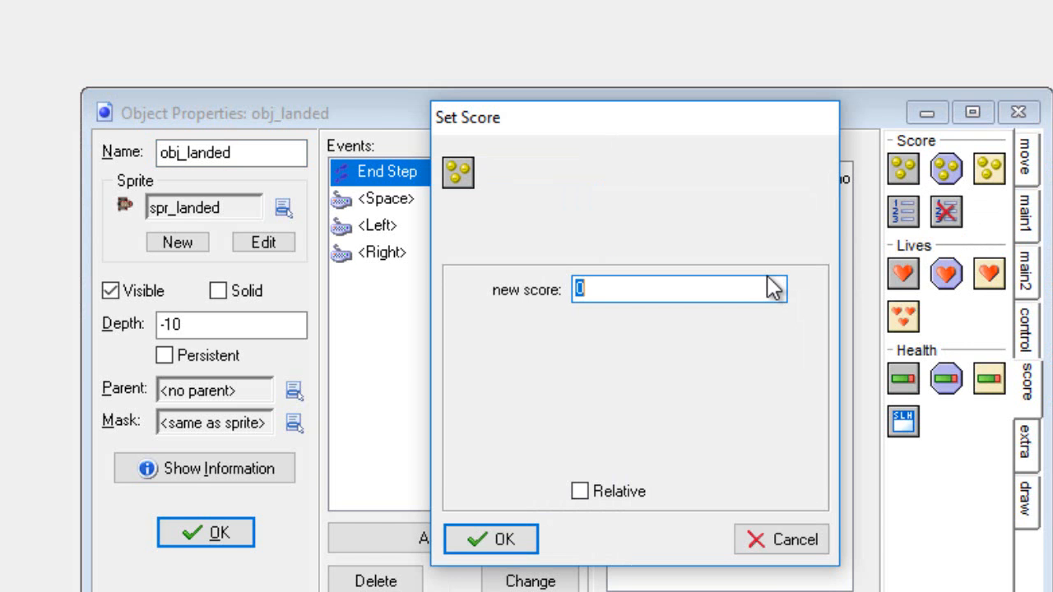
pyautogui.write('-1')
pyautogui.click(580, 496)
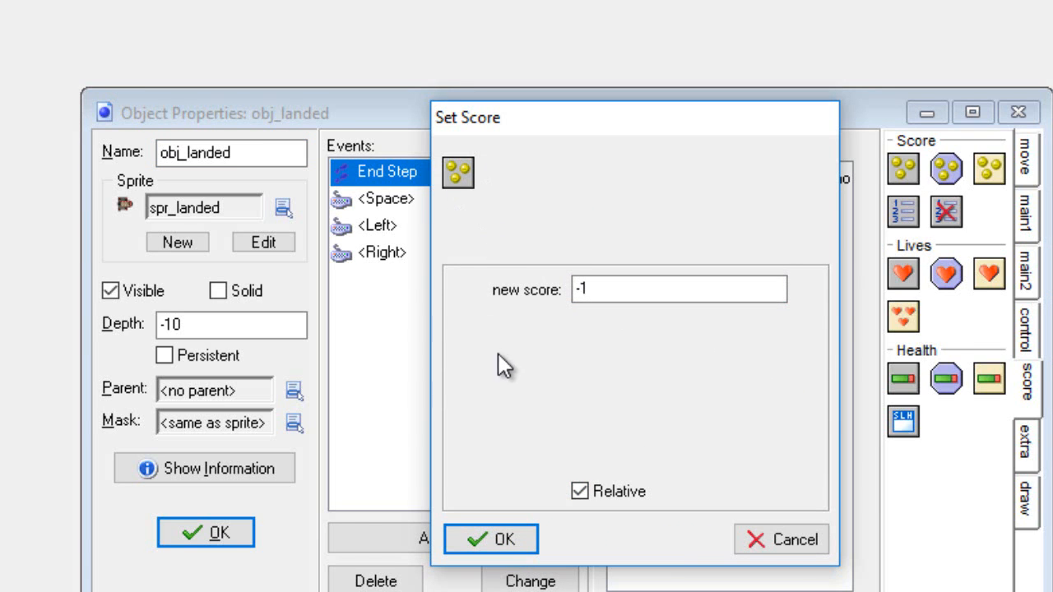
pyautogui.click(497, 540)
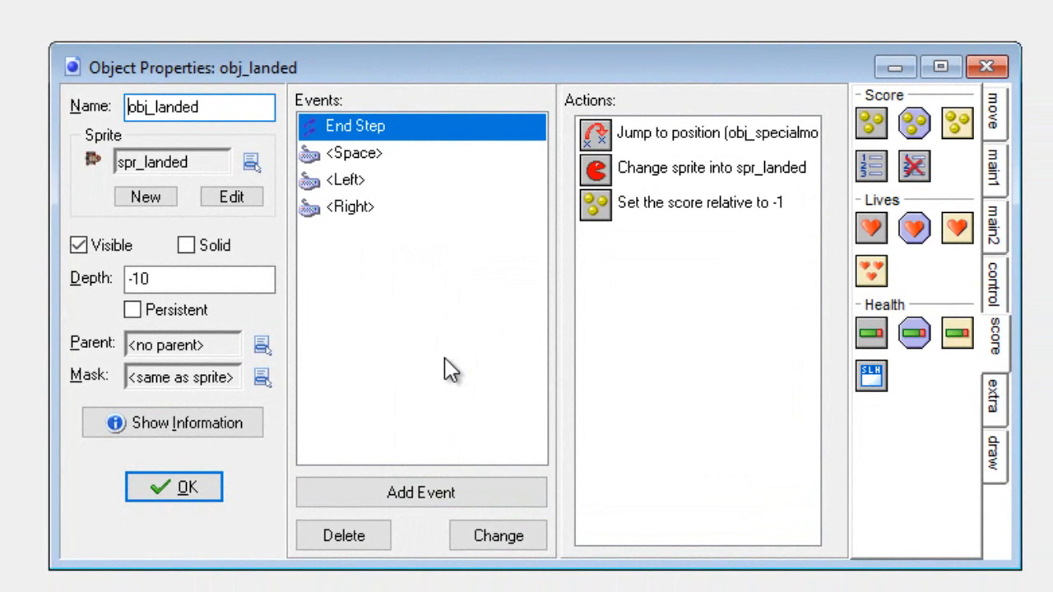
pyautogui.click(198, 502)
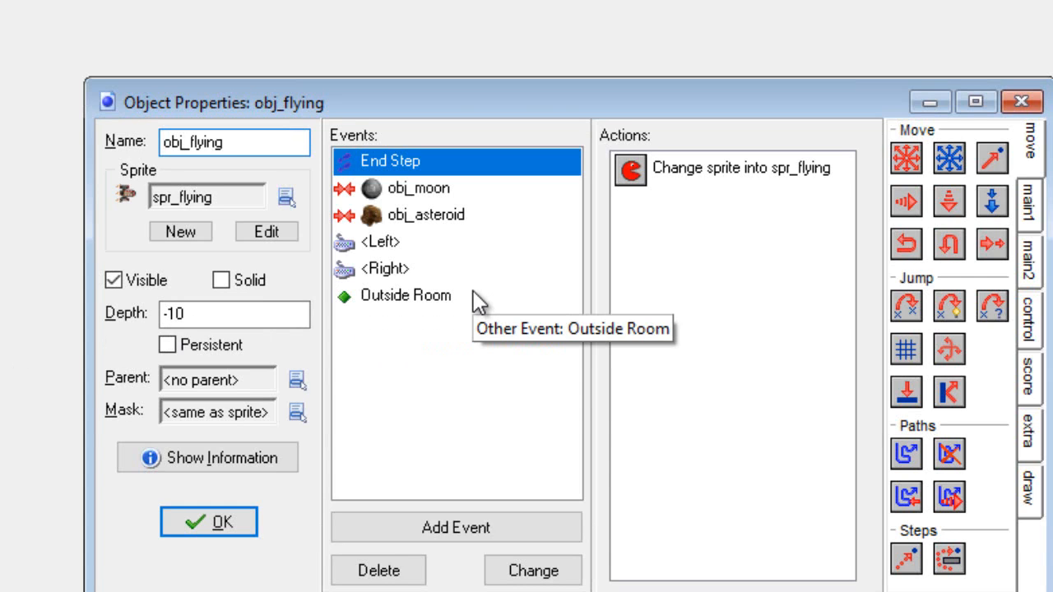
# Add a Set Score action of 500 with Relative enabled to obj_flying's collision event with obj_moon
pyautogui.click(448, 195)
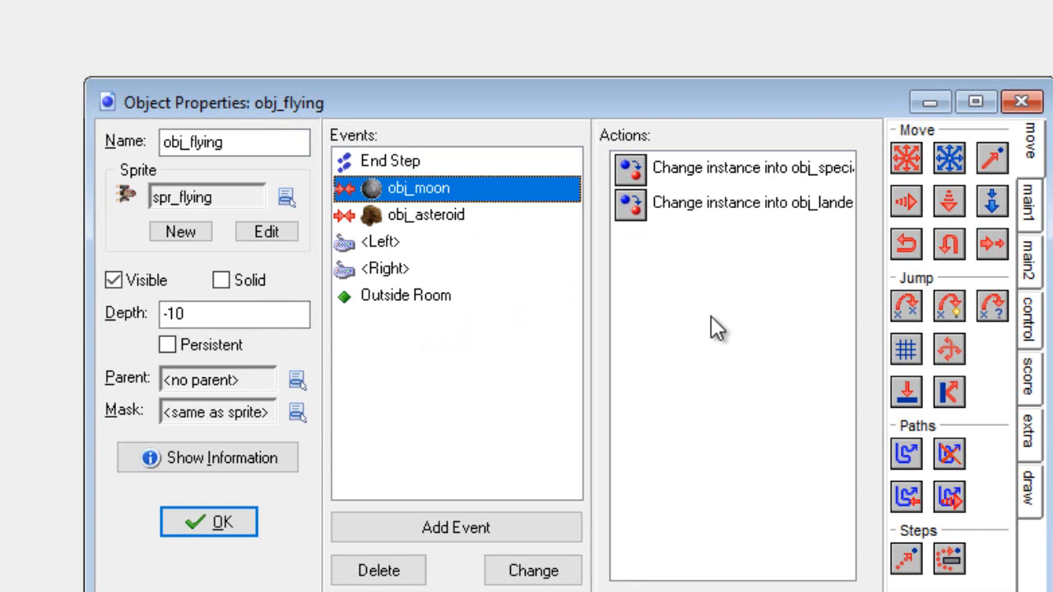
pyautogui.click(1029, 377)
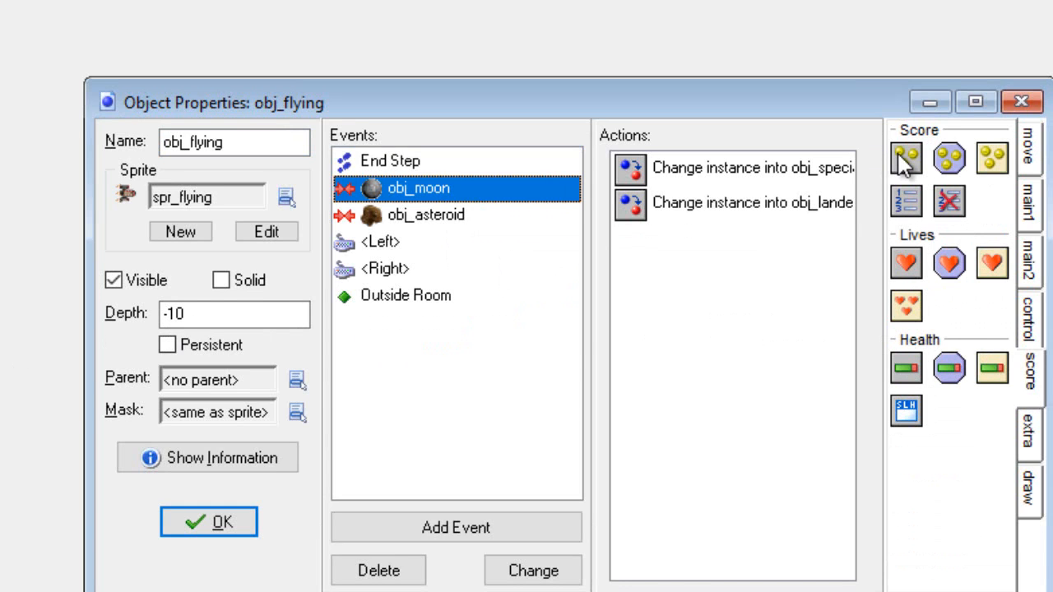
pyautogui.moveTo(903, 165); pyautogui.dragTo(675, 273)
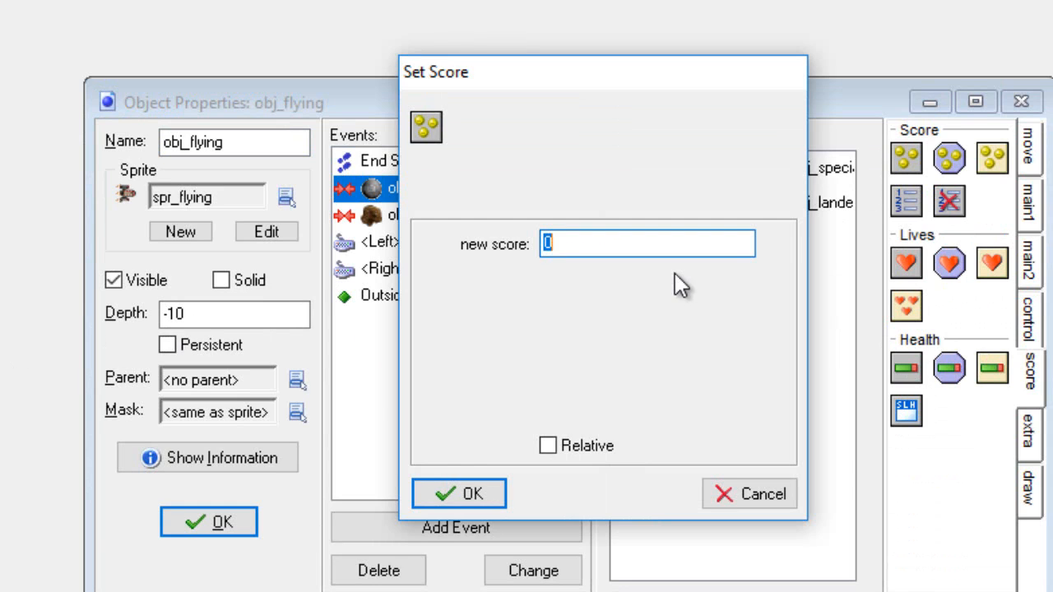
pyautogui.write('500')
pyautogui.click(553, 449)
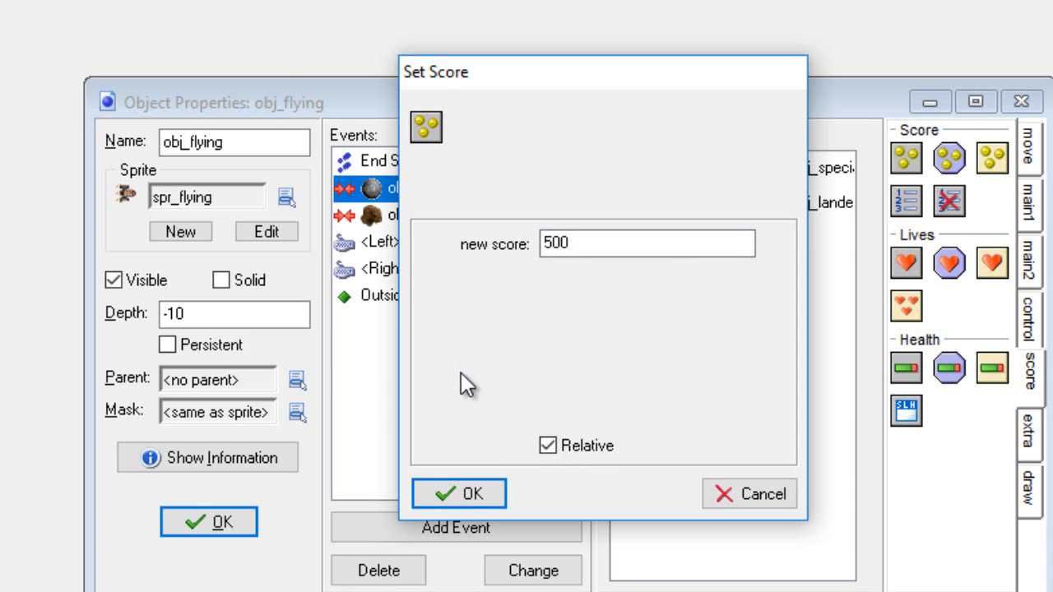
pyautogui.click(473, 494)
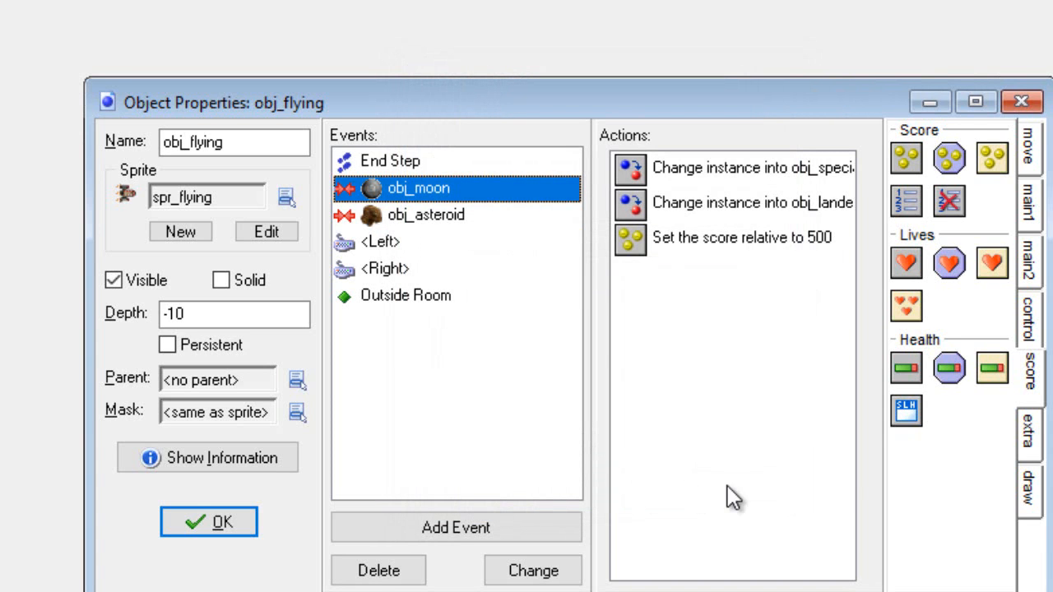
# Add a Play Sound action with snd_bonus and loop false to the obj_moon collision event, and close obj_flying's properties
pyautogui.click(1028, 219)
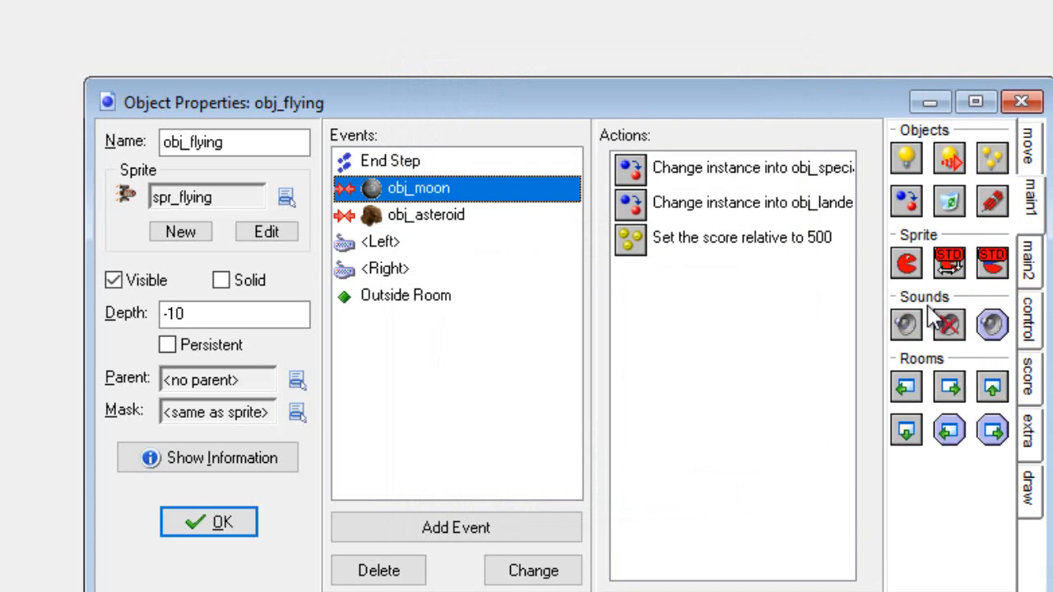
pyautogui.moveTo(913, 330); pyautogui.dragTo(772, 342)
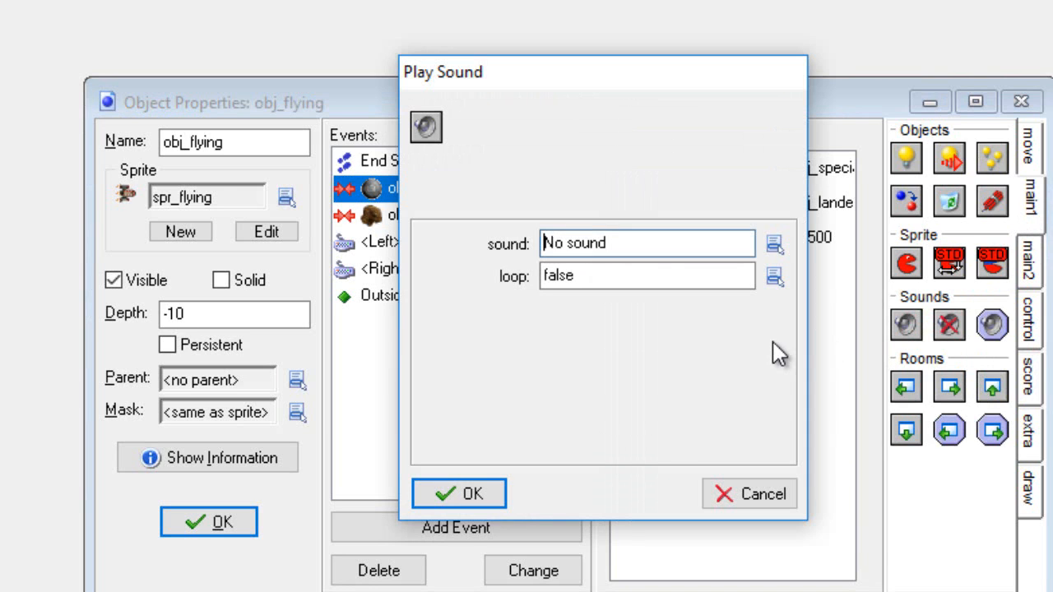
pyautogui.click(774, 244)
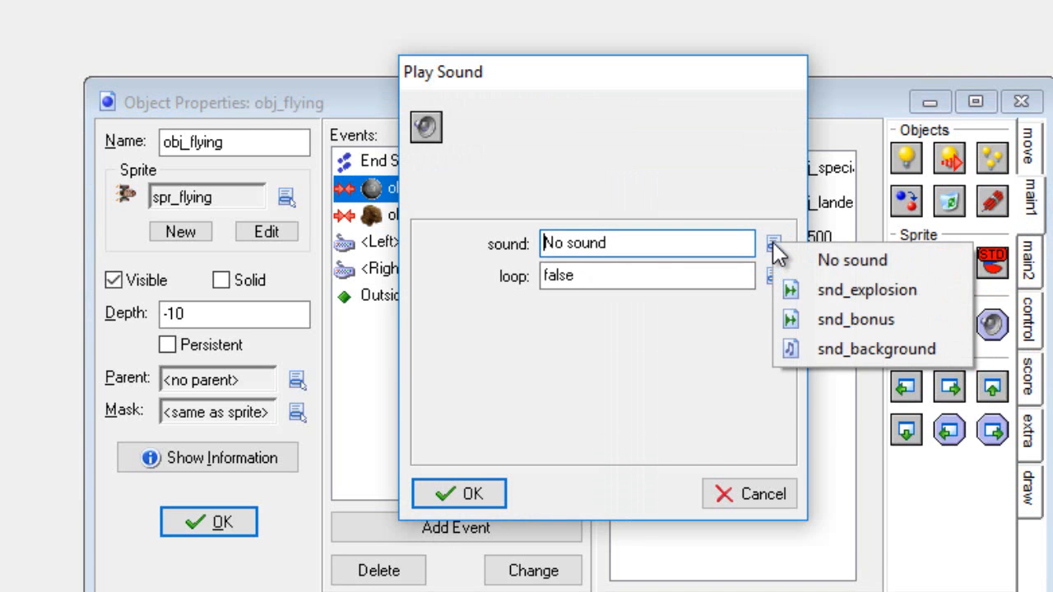
pyautogui.click(823, 316)
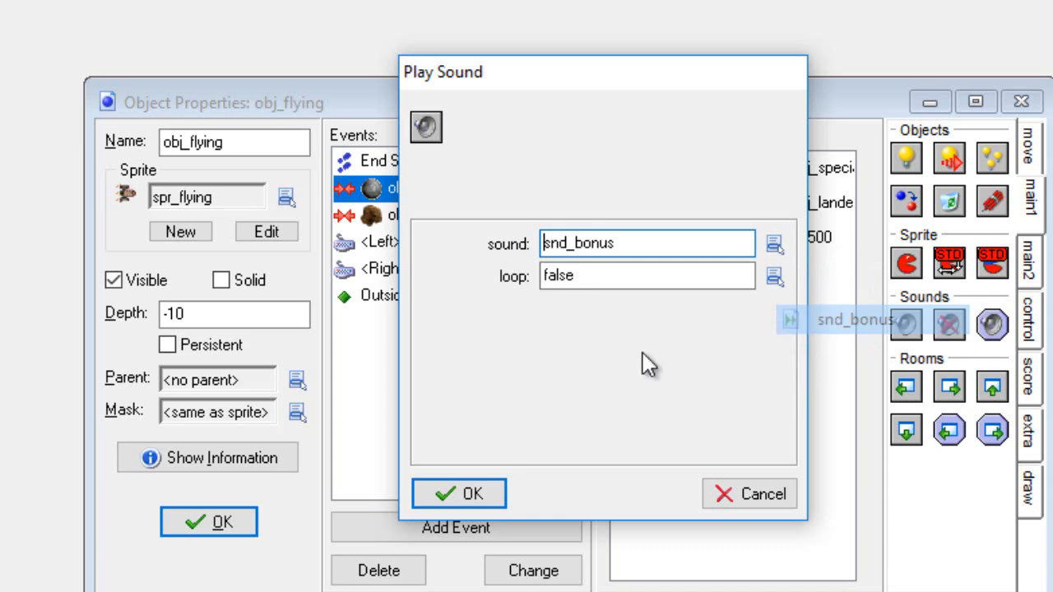
pyautogui.click(482, 494)
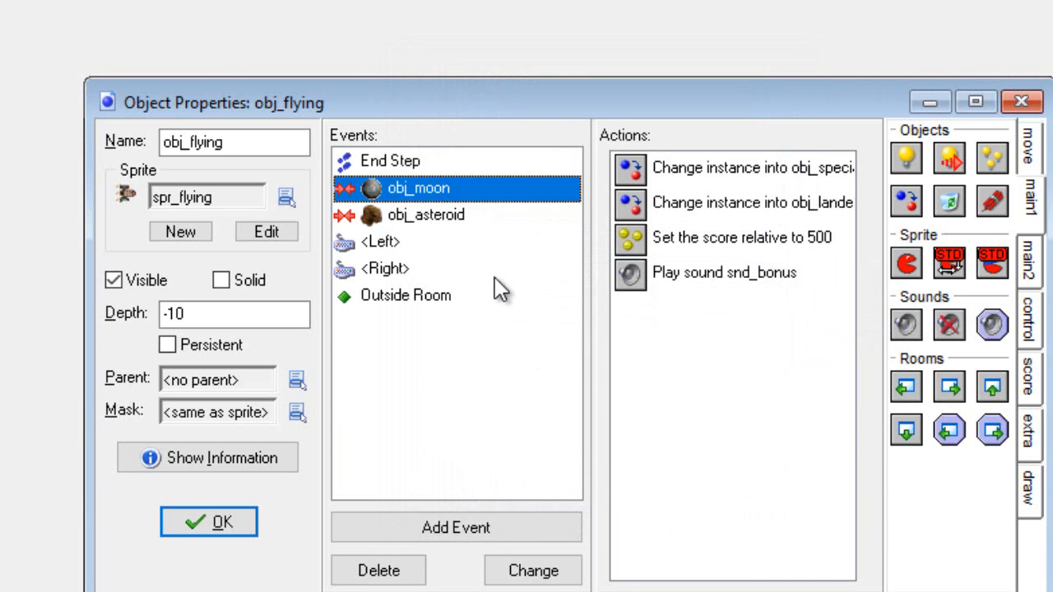
pyautogui.click(221, 534)
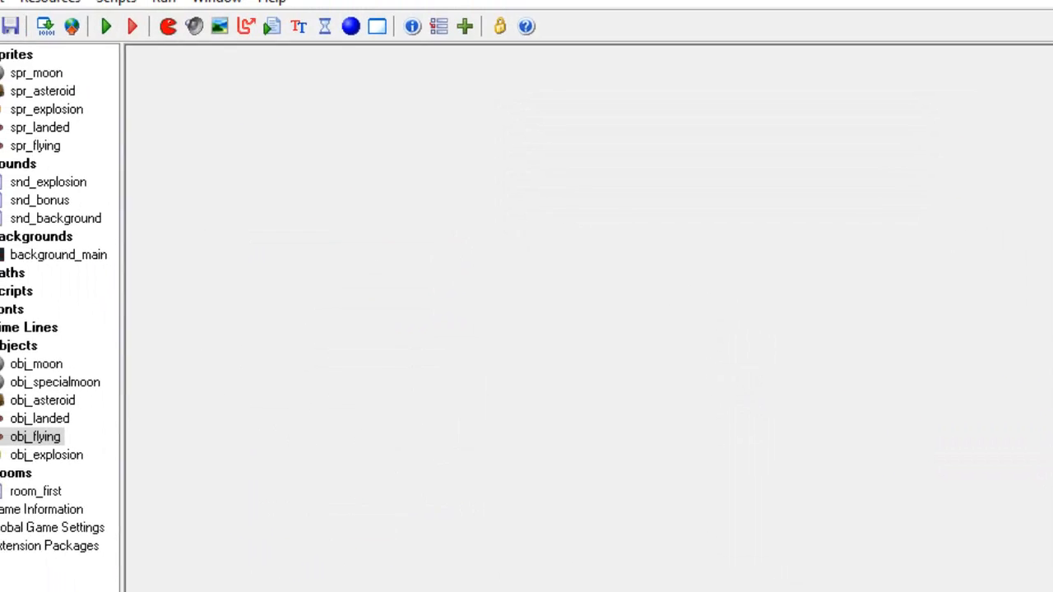
# Save the Galactic Mail project and run the game
pyautogui.click(18, 35)
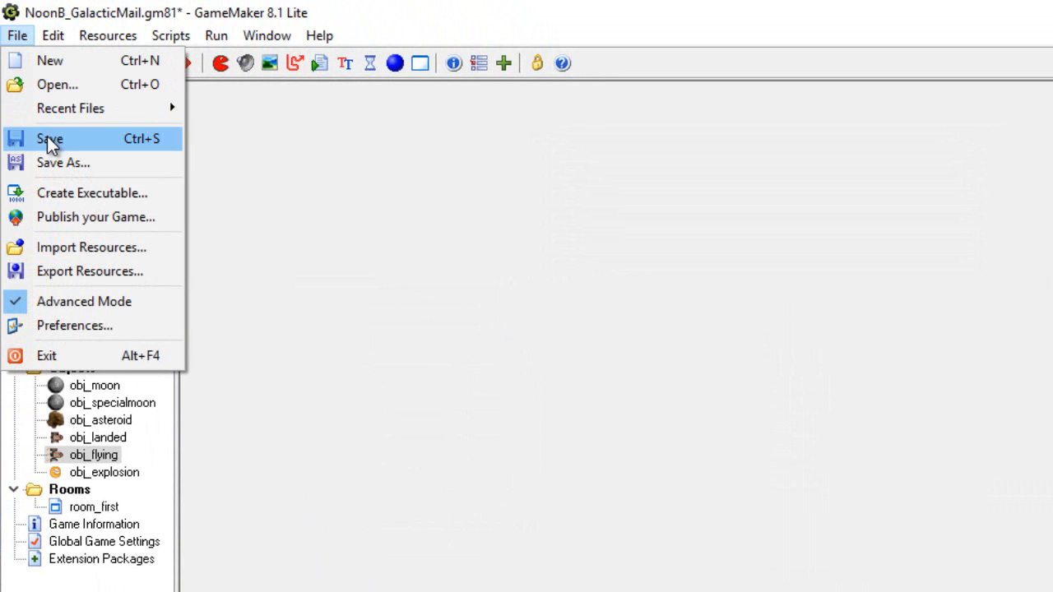
pyautogui.click(46, 139)
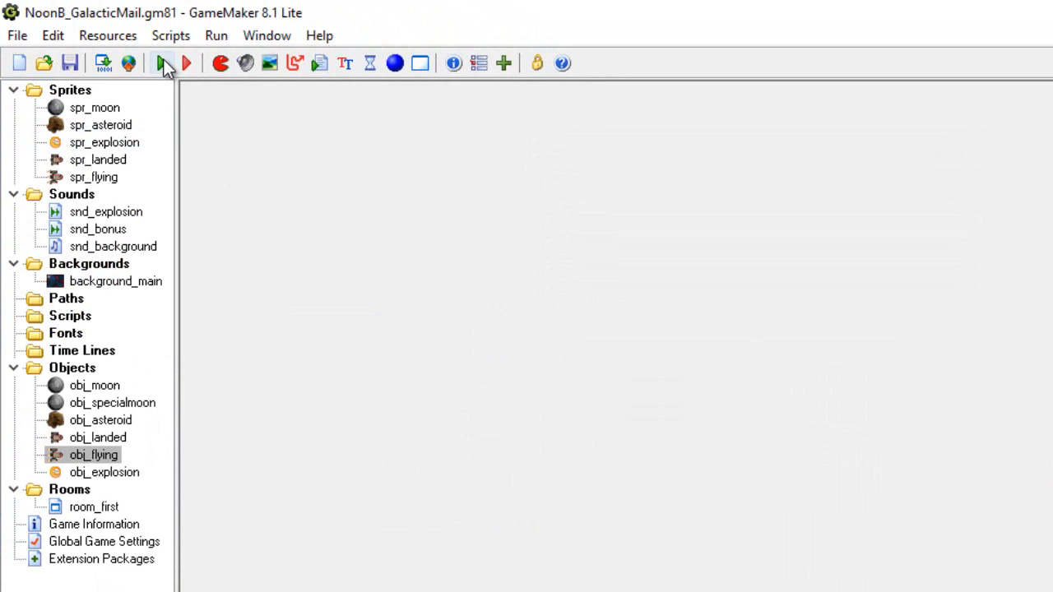
pyautogui.click(164, 63)
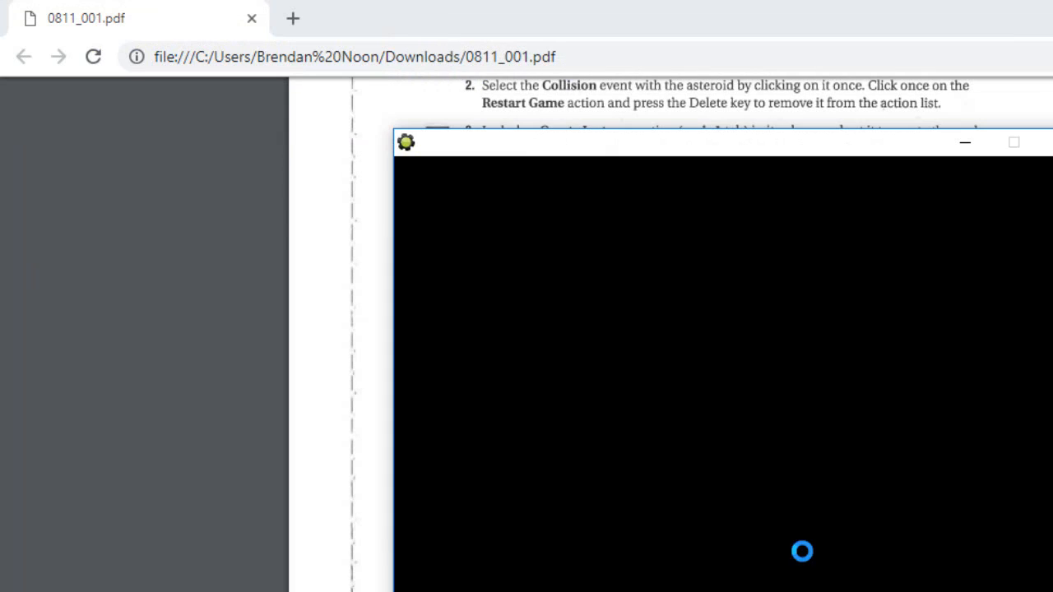
# Launch the rocket between moons until the round ends, enter the player's name in the high-score table and close it
pyautogui.press('space')
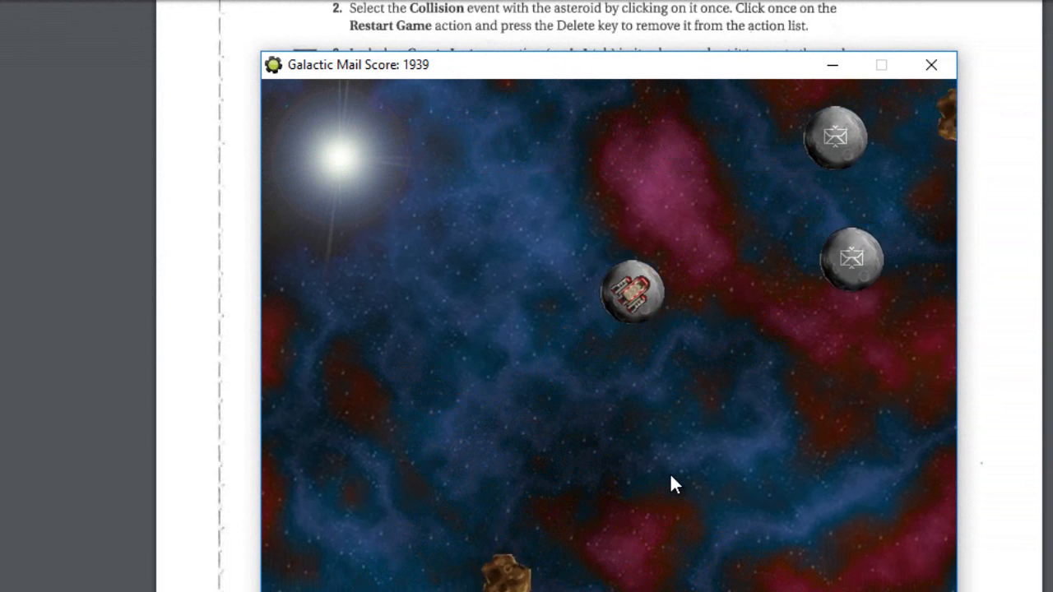
pyautogui.press('space')
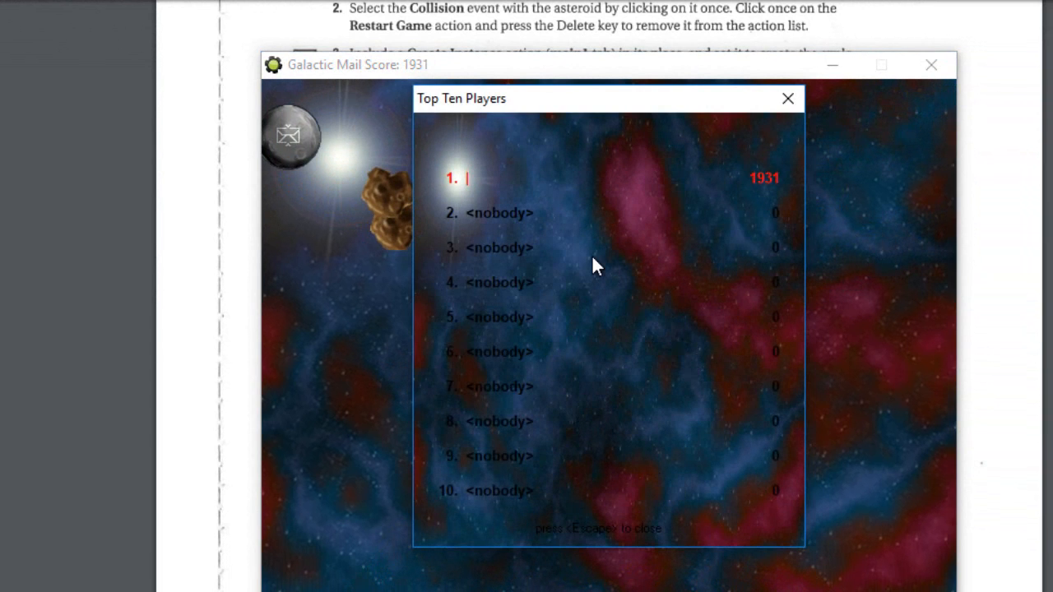
pyautogui.write('Mr. Noon')
pyautogui.click(789, 99)
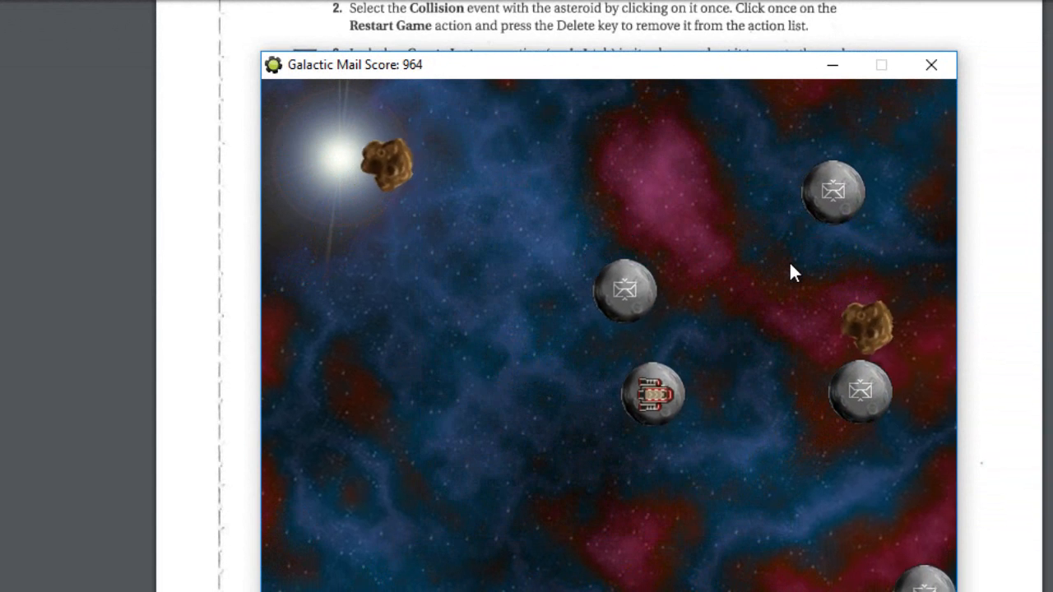
# Test the scoring in another round by steering the rocket between moons, and close the high-score table without entering a name
pyautogui.press('space')
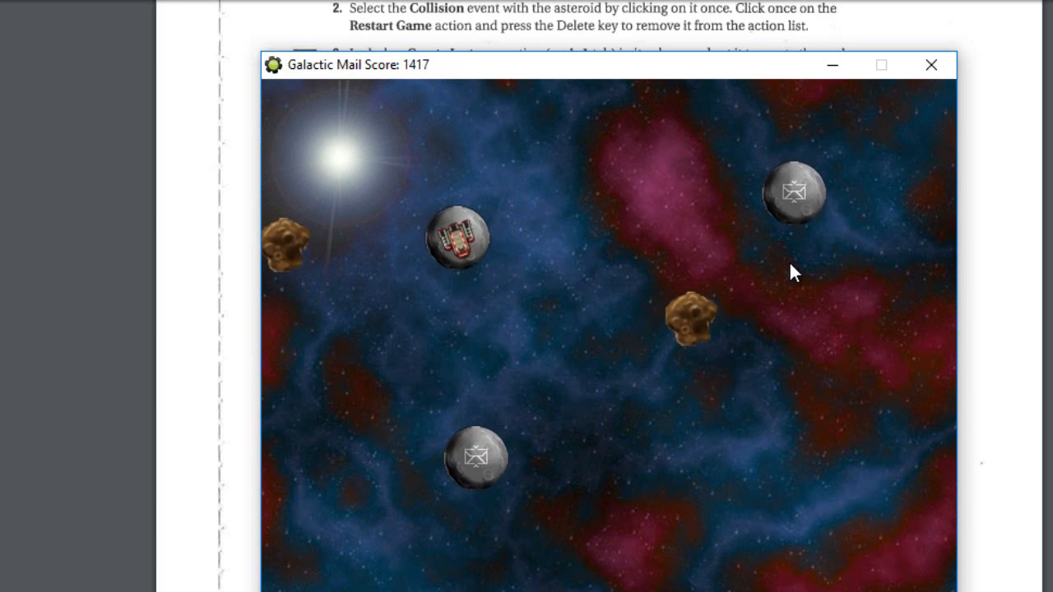
pyautogui.press('space')
pyautogui.press('space')
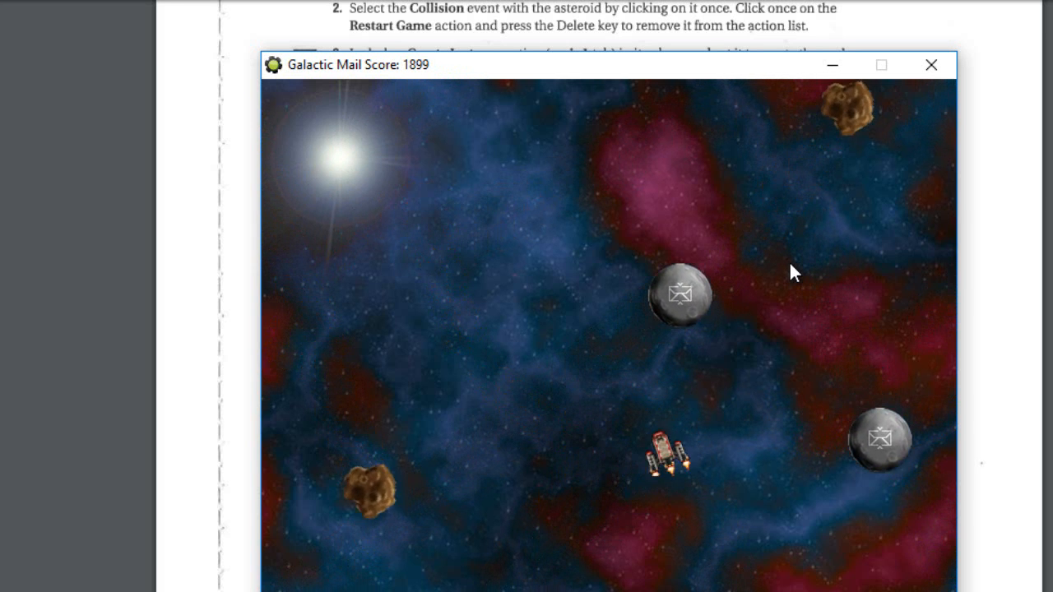
pyautogui.press('Right')
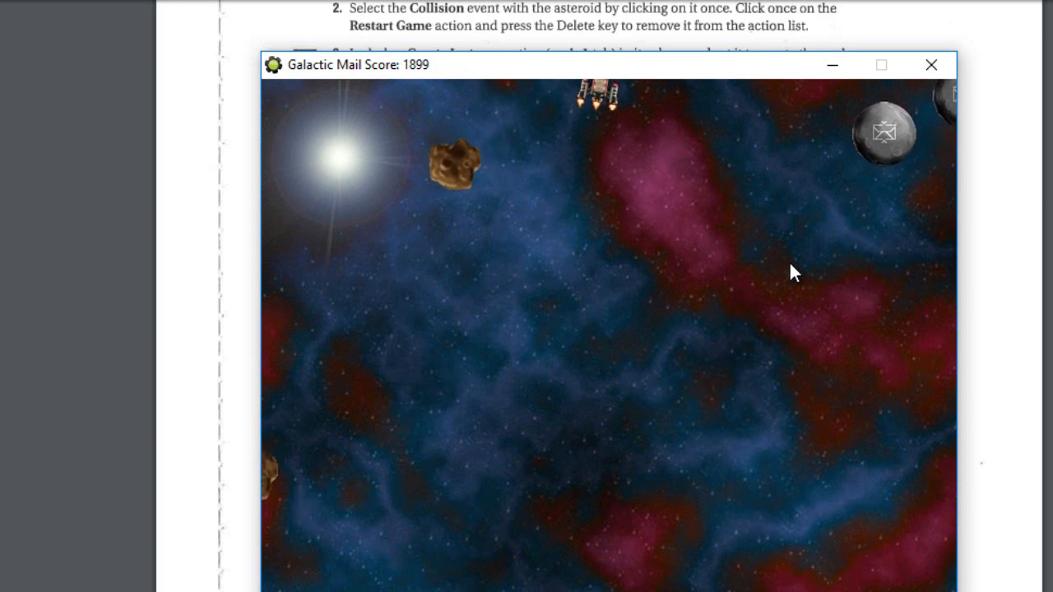
pyautogui.press('Right')
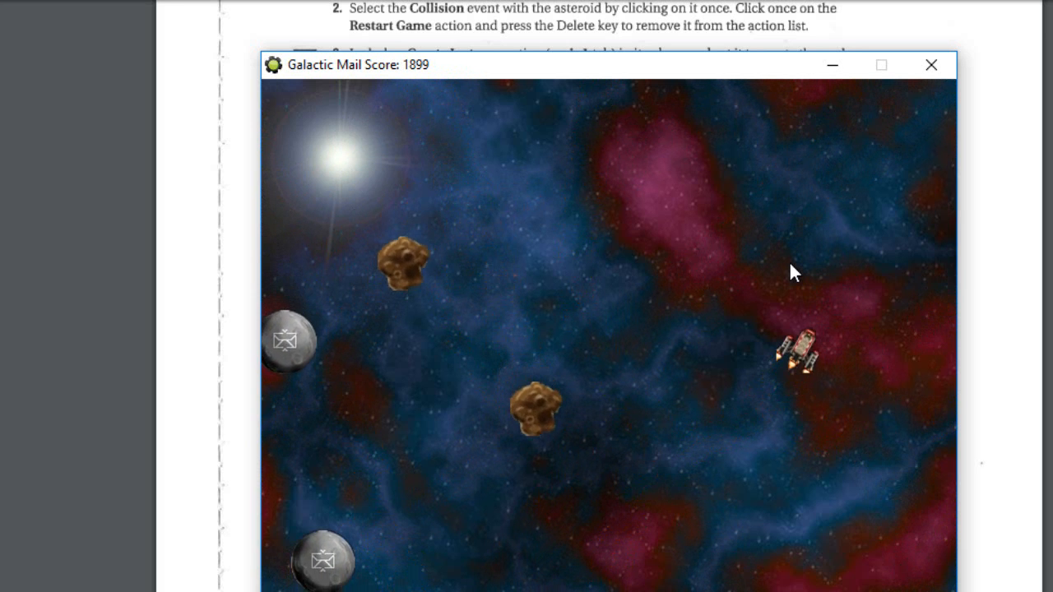
pyautogui.press('Right')
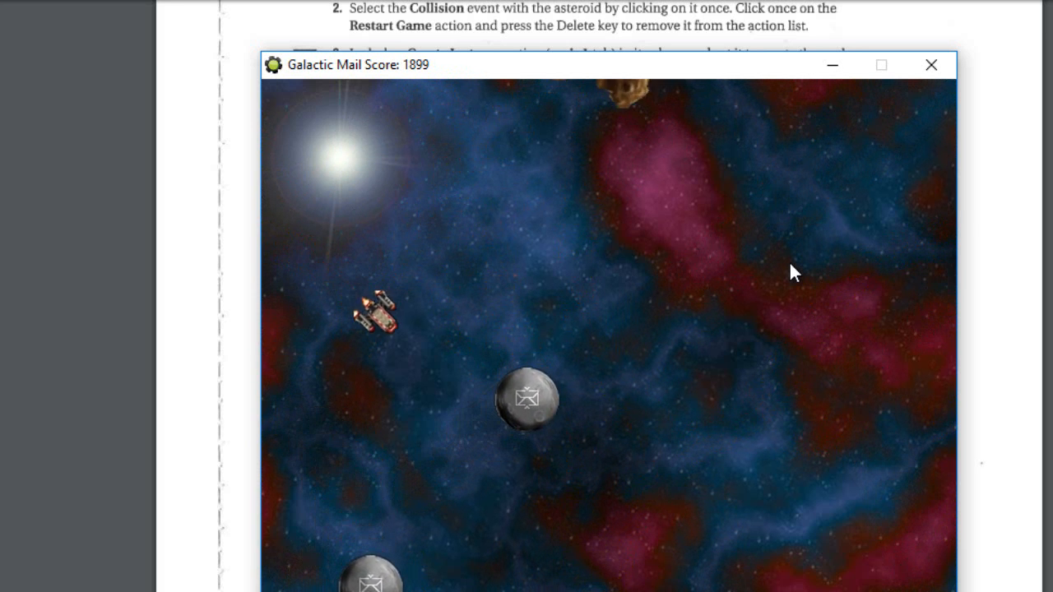
pyautogui.press('Left')
pyautogui.press('Right')
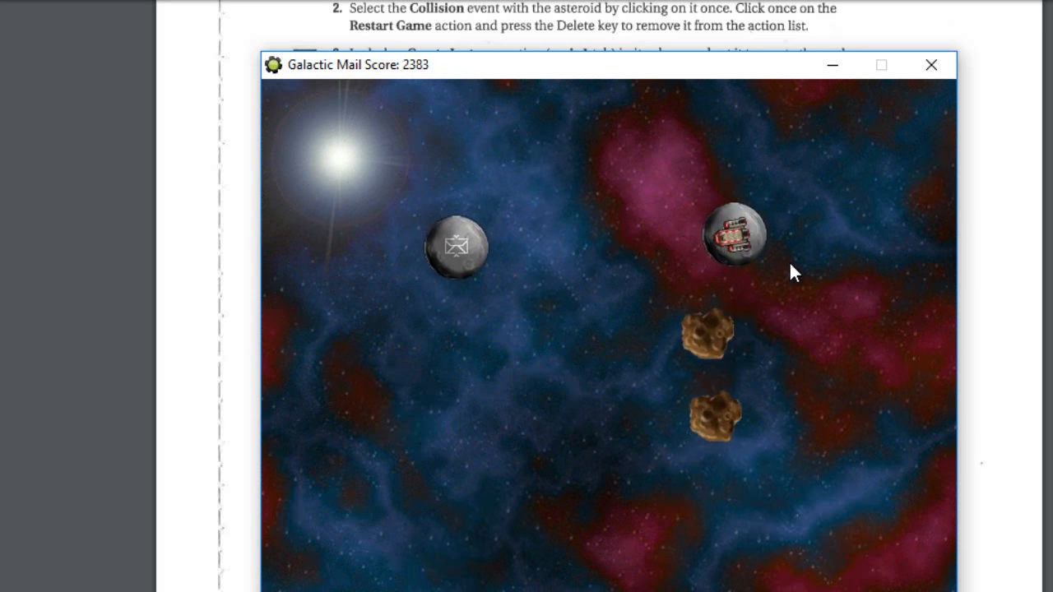
pyautogui.press('space')
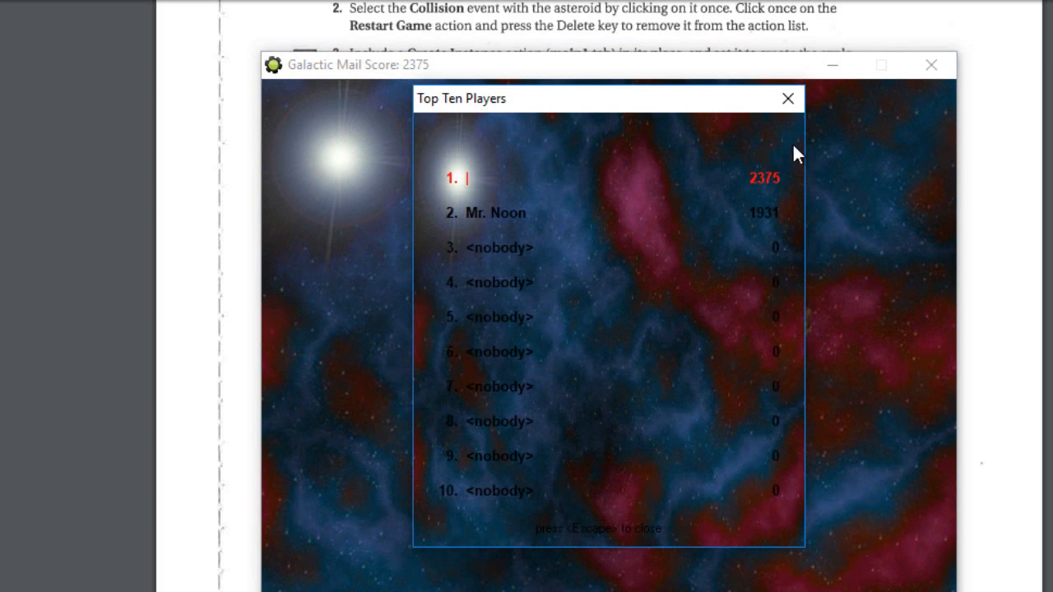
pyautogui.click(797, 108)
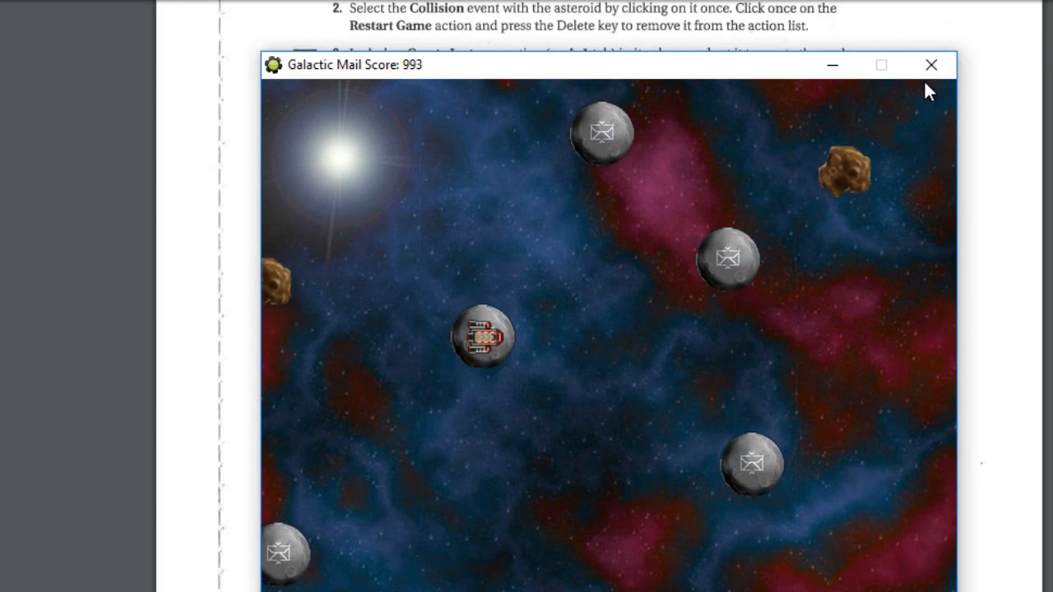
# Close the test game and read the PDF tutorial's instructions on creating more levels and advancing to the next room
pyautogui.click(931, 68)
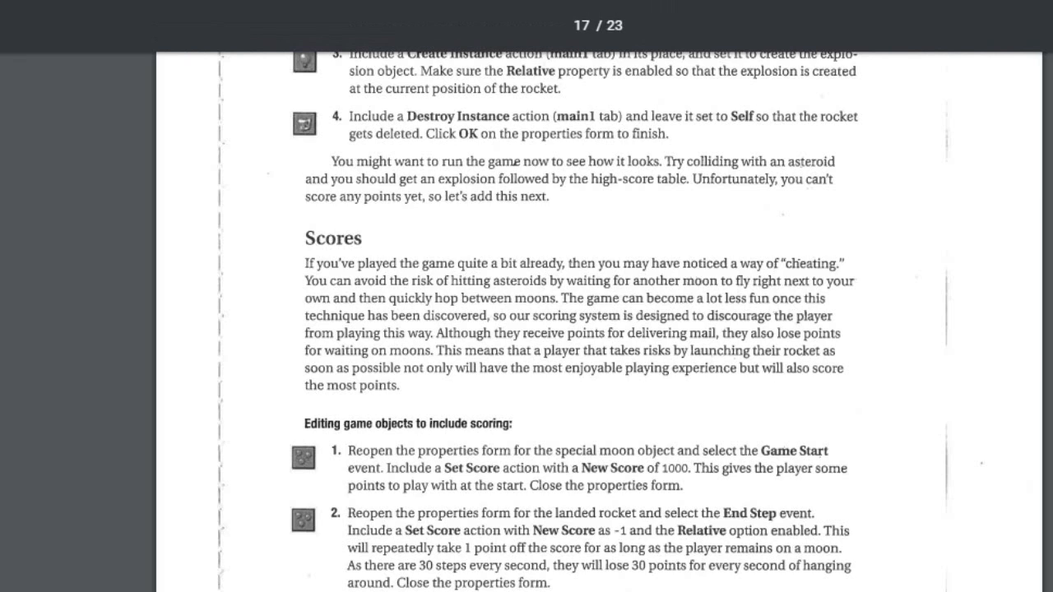
pyautogui.scroll(-15, 517, 162)
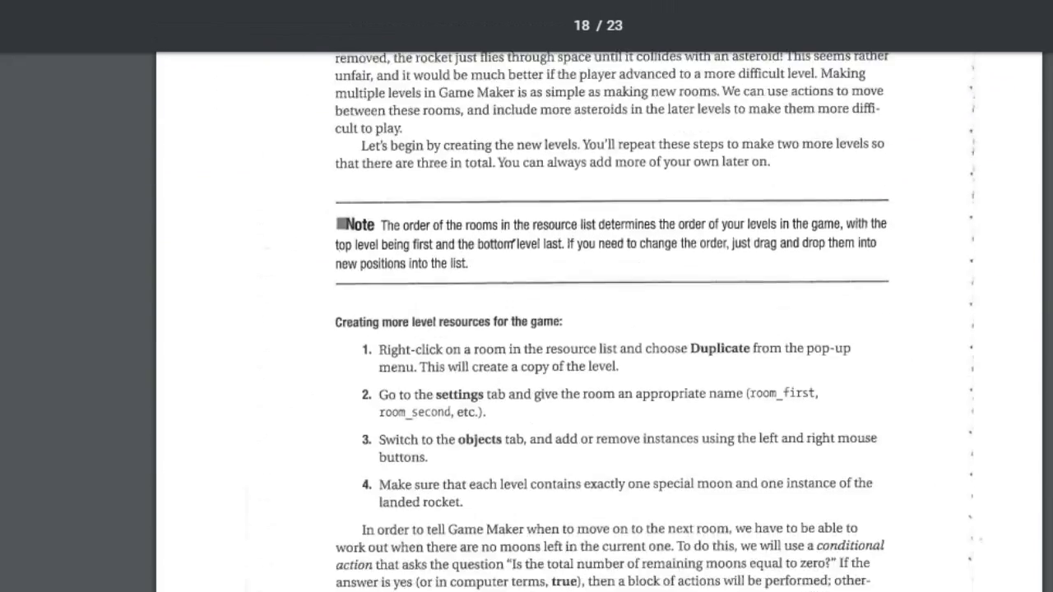
pyautogui.scroll(-10, 526, 321)
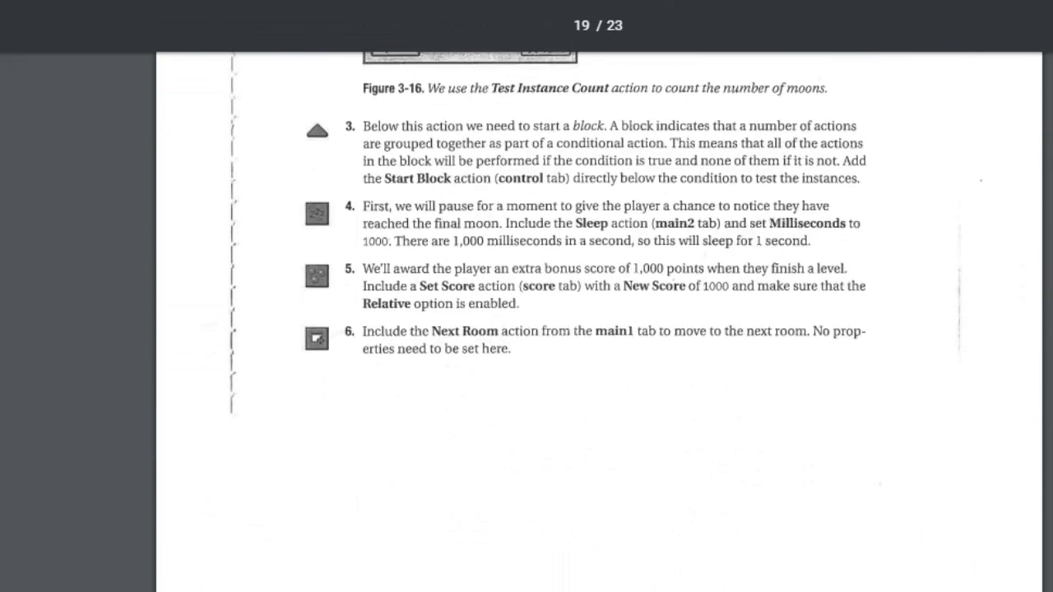
# Review the PDF tutorial's instructions on the moon-count test block and on duplicating rooms to create more levels
pyautogui.scroll(-10, 515, 349)
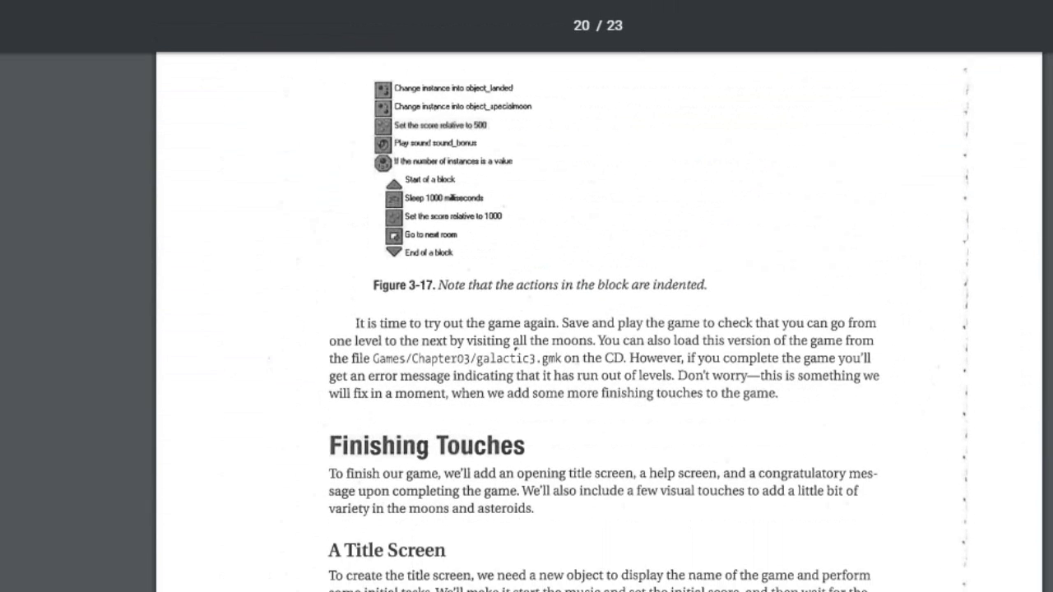
pyautogui.scroll(12, 515, 348)
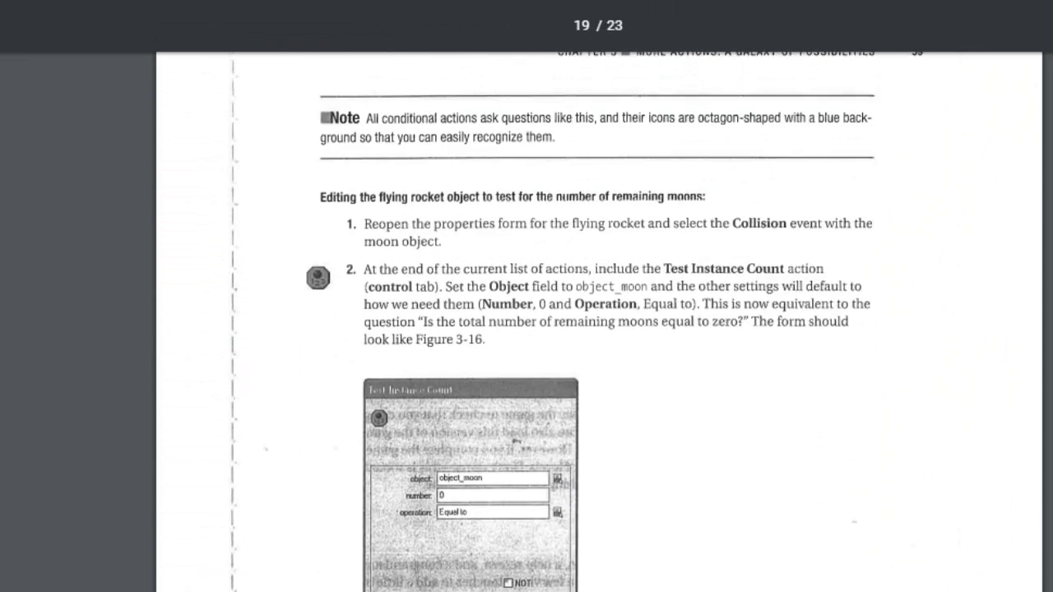
pyautogui.scroll(10, 526, 321)
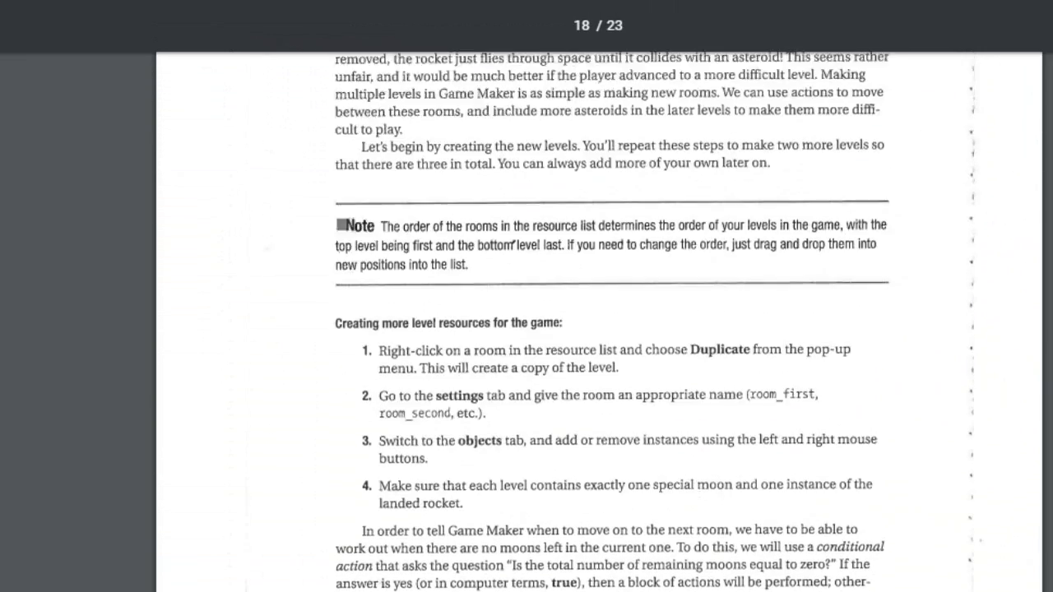
pyautogui.scroll(4, 527, 321)
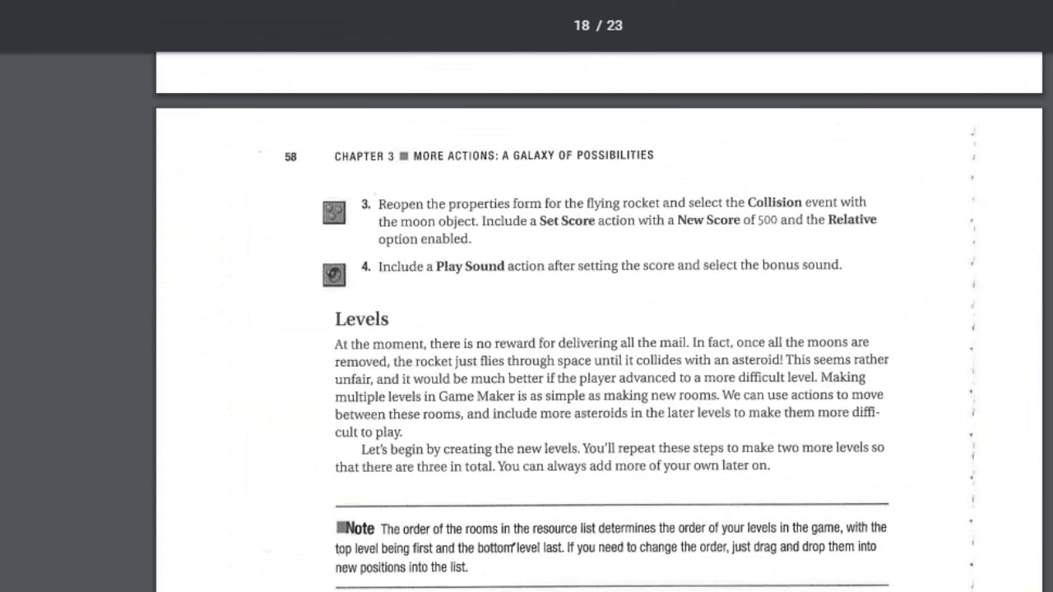
pyautogui.press('F10')
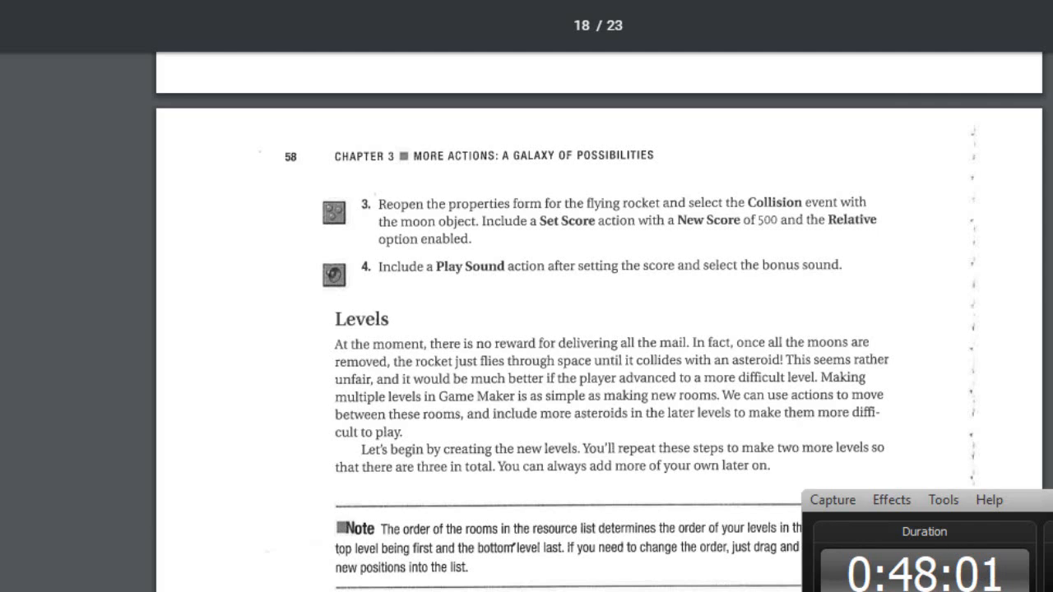
pyautogui.click(1052, 500)
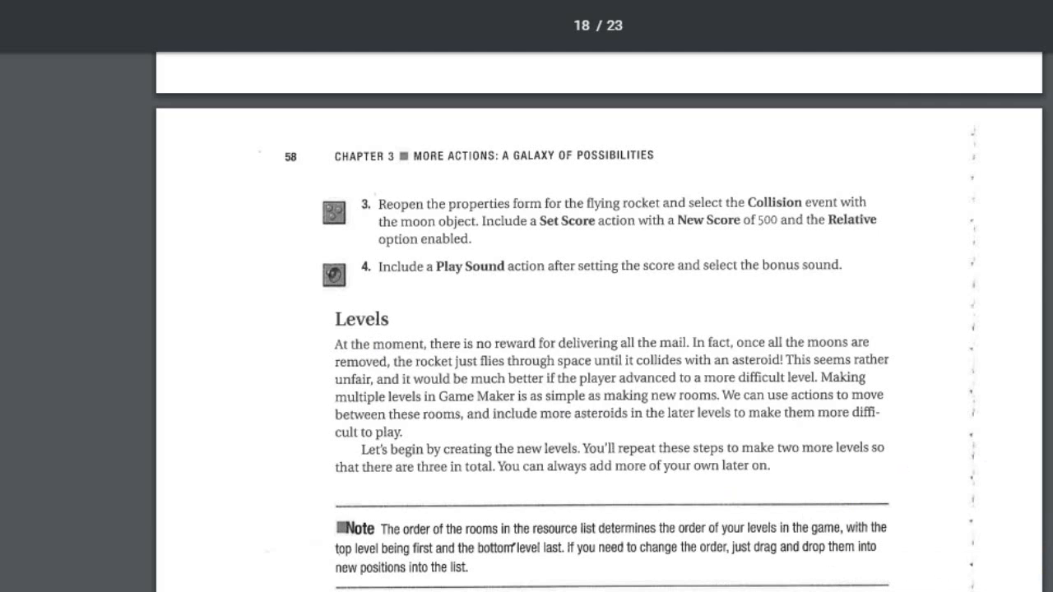
pyautogui.scroll(-4, 599, 321)
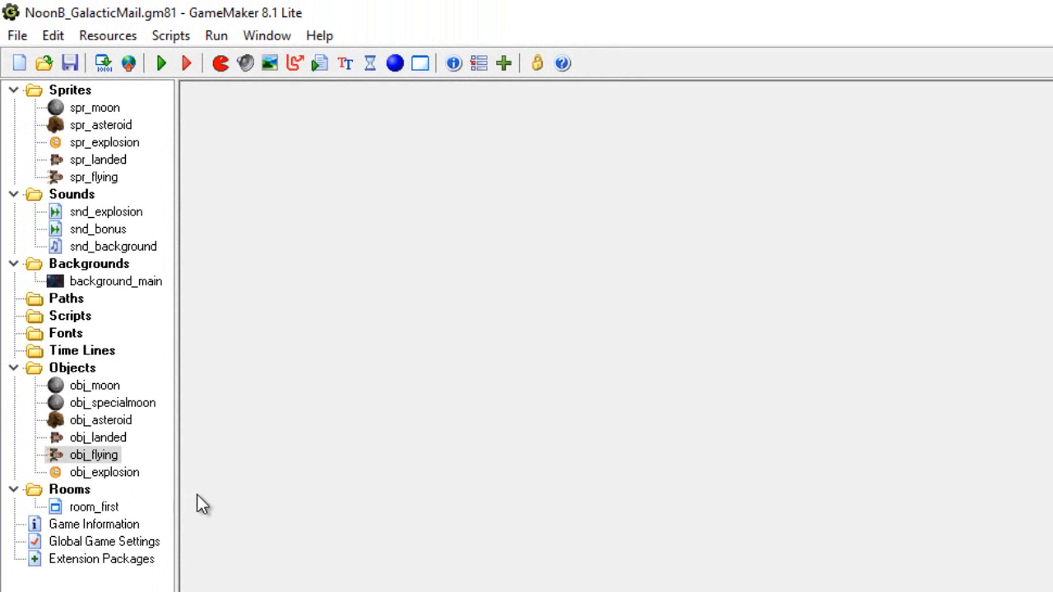
# Duplicate room_first, and duplicate the resulting copy to make two additional level rooms
pyautogui.rightClick(108, 509)
pyautogui.click(152, 546)
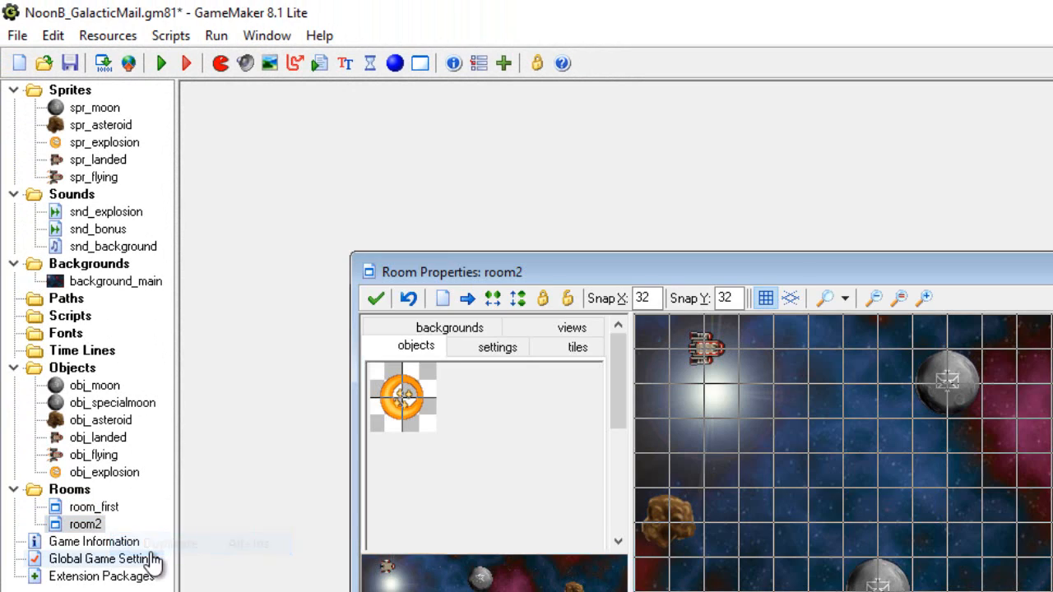
pyautogui.rightClick(99, 528)
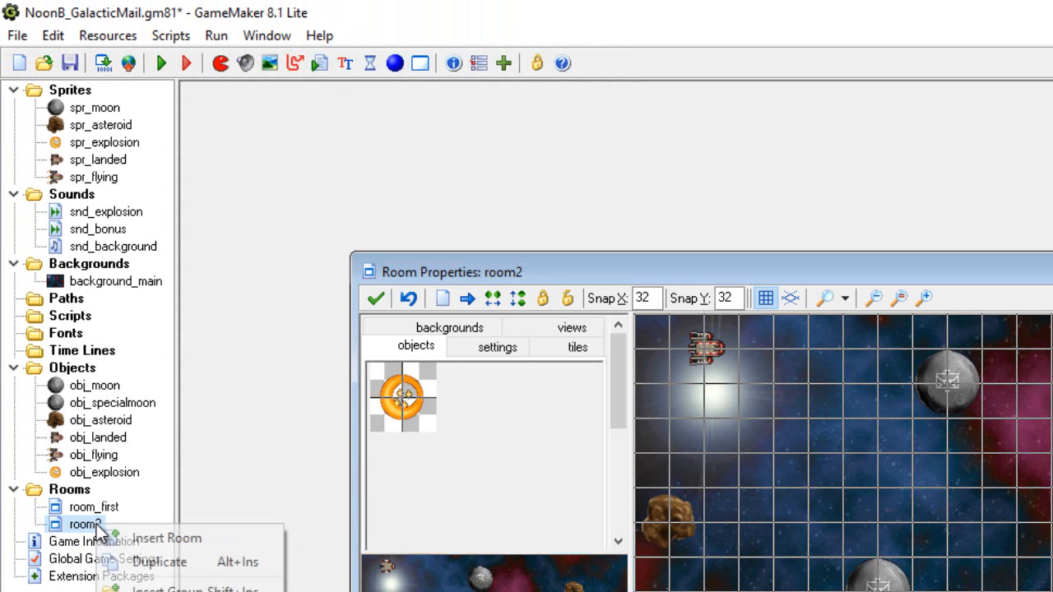
pyautogui.click(142, 562)
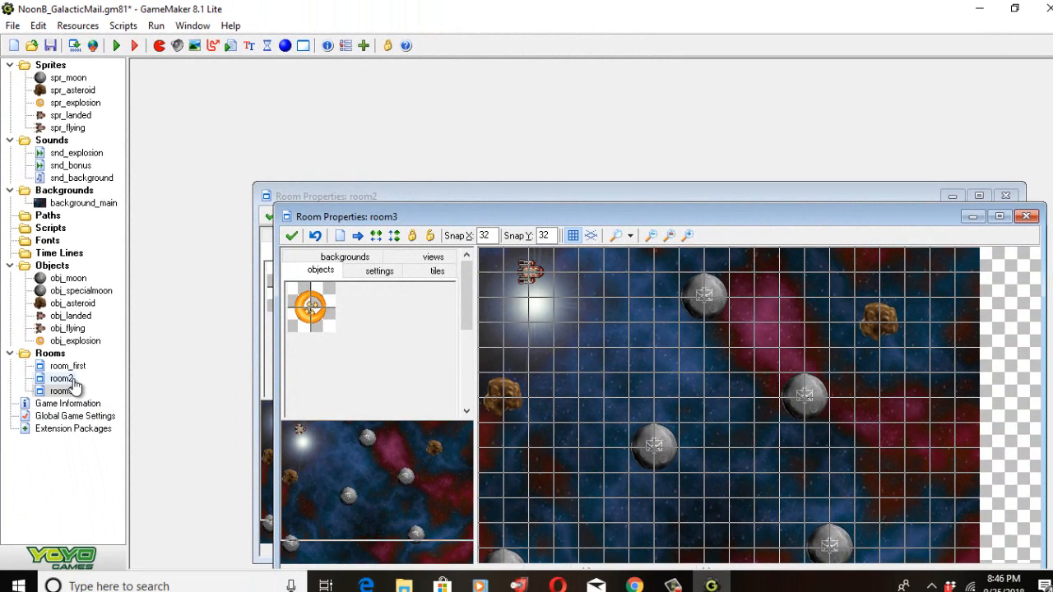
# Rename room3 as room_third in its settings and accept the room's properties
pyautogui.click(380, 275)
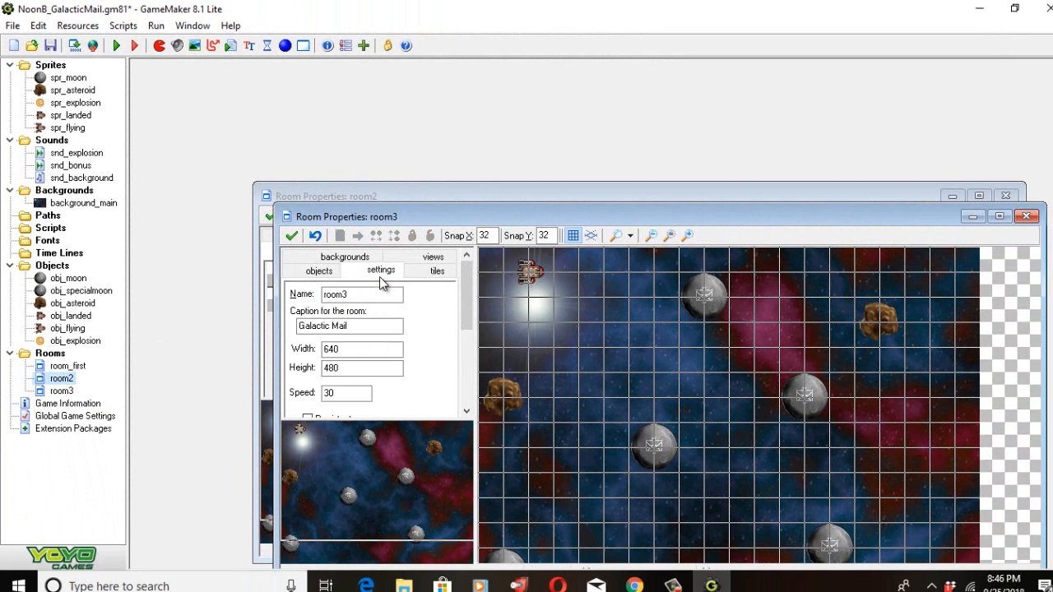
pyautogui.click(371, 296)
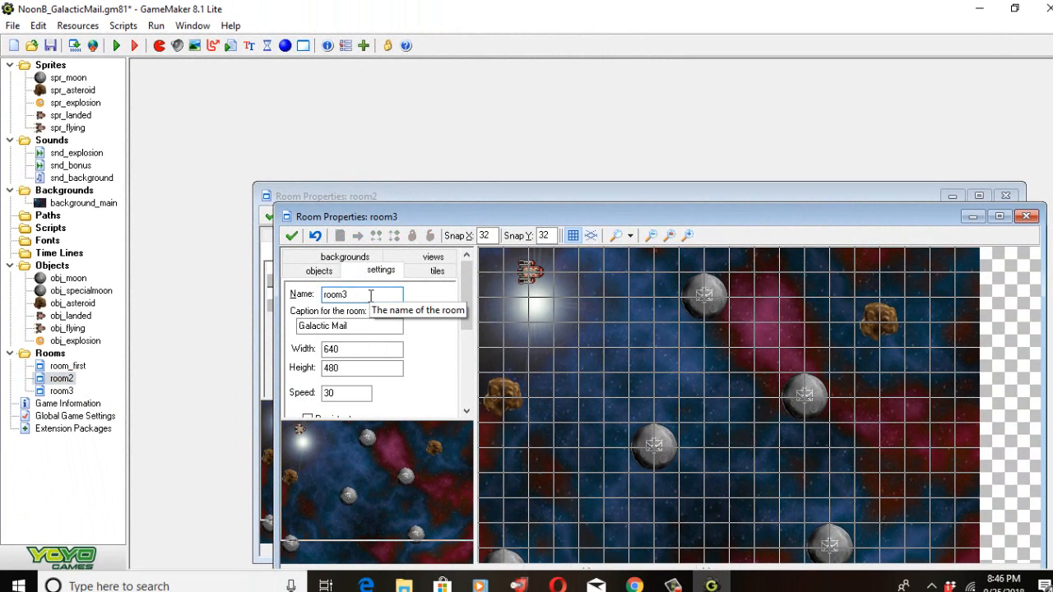
pyautogui.press('BackSpace')
pyautogui.write('_')
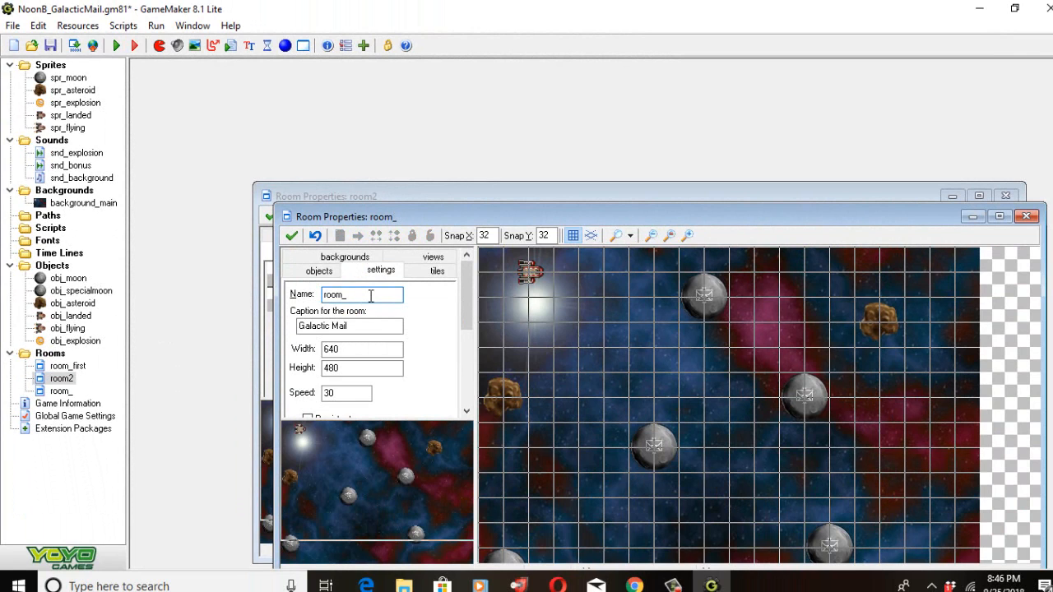
pyautogui.write('secon')
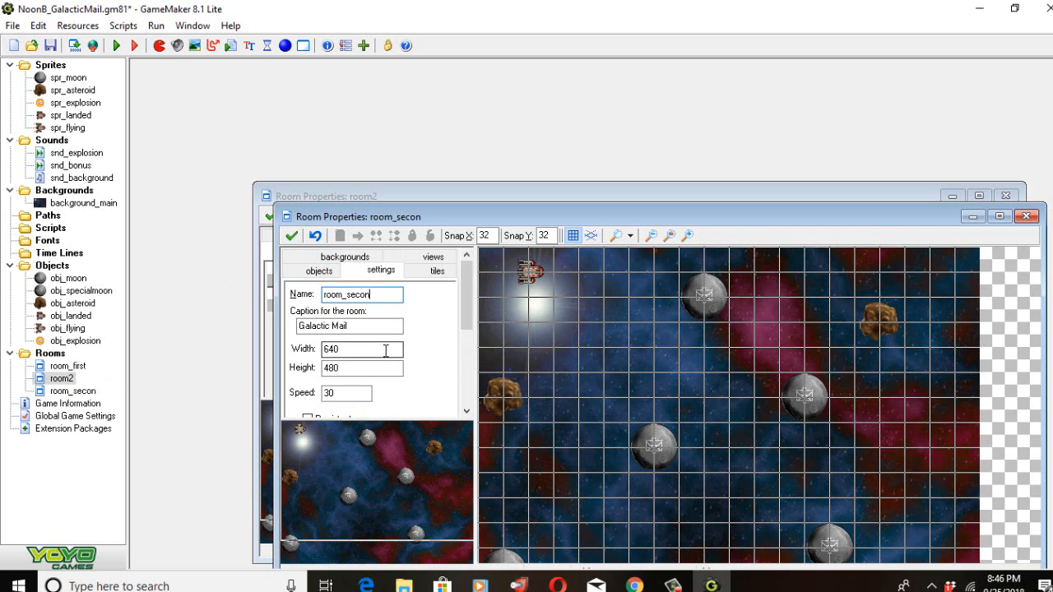
pyautogui.press('BackSpace')
pyautogui.press('BackSpace')
pyautogui.press('BackSpace')
pyautogui.press('BackSpace')
pyautogui.press('BackSpace')
pyautogui.write('Third')
pyautogui.click(354, 294)
pyautogui.press('BackSpace')
pyautogui.write('t')
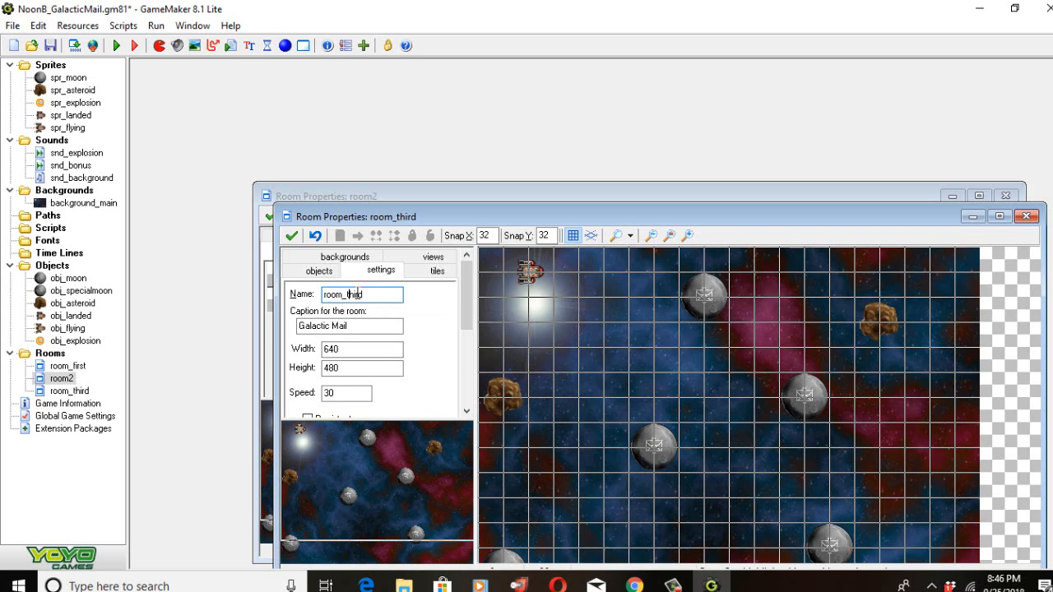
pyautogui.click(293, 236)
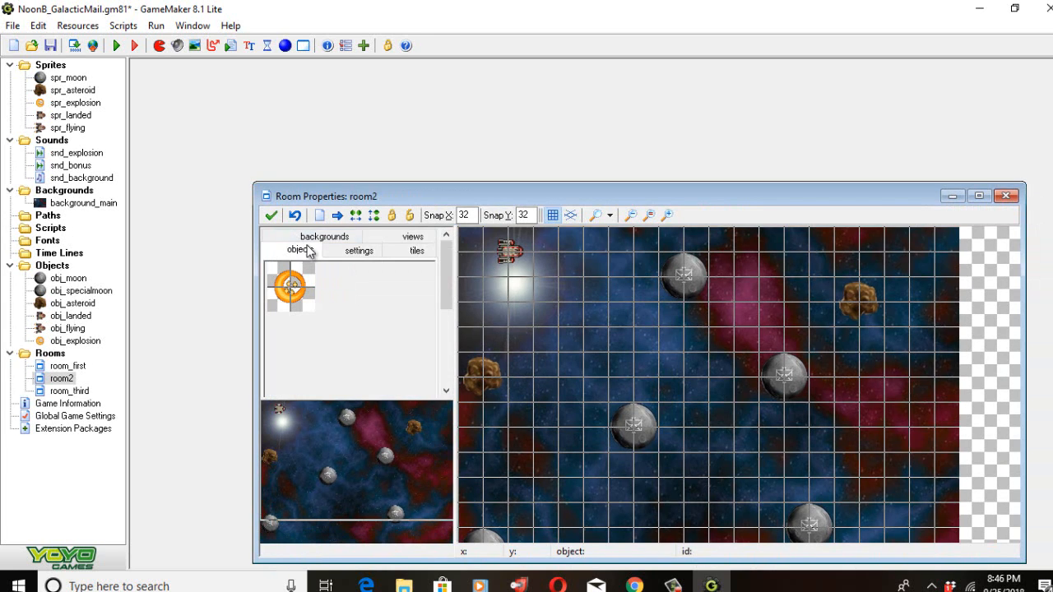
# Rename room2 as room_second in its settings
pyautogui.click(360, 251)
pyautogui.click(349, 277)
pyautogui.press('BackSpace')
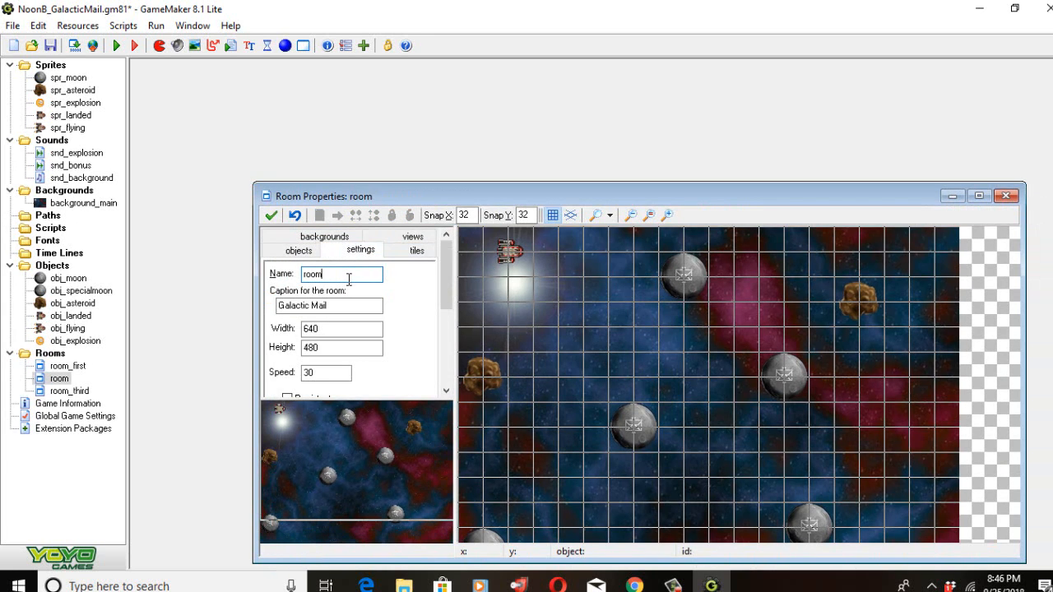
pyautogui.write('_second')
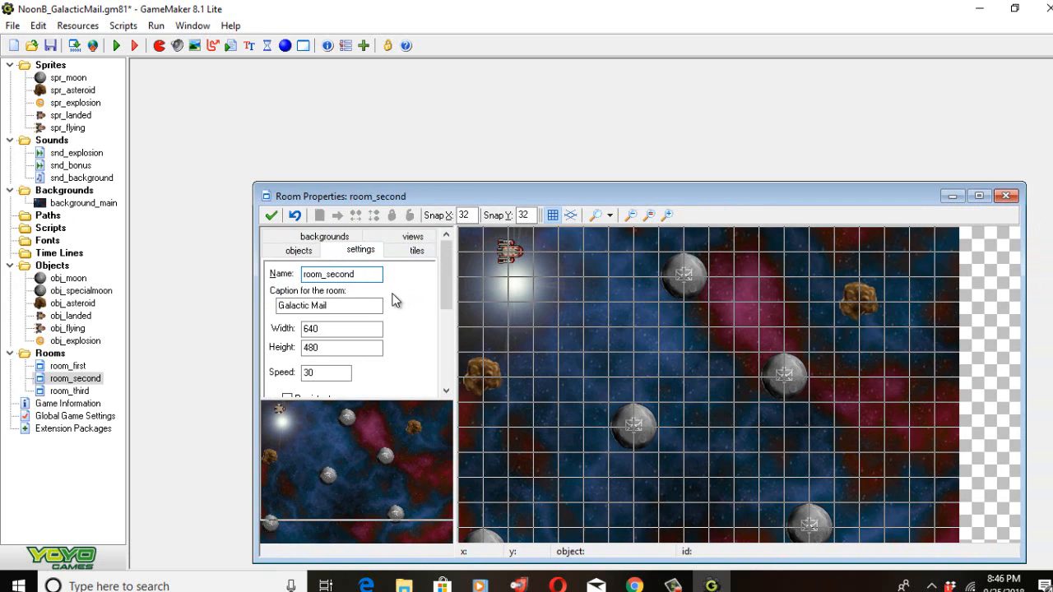
# Add three obj_asteroid instances among the moons in the lower and central areas of room_second, and accept the room
pyautogui.click(299, 251)
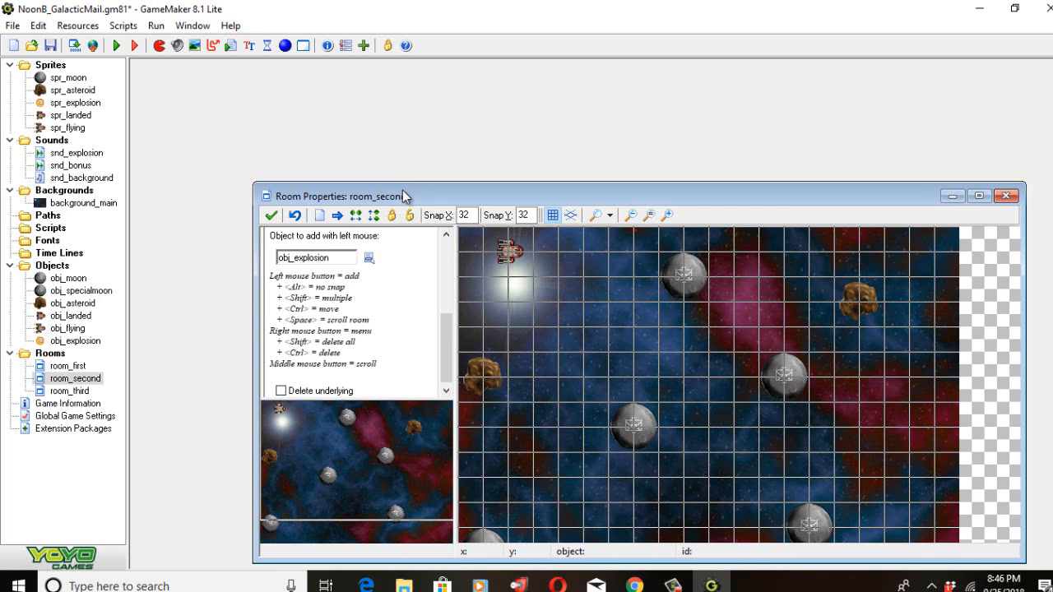
pyautogui.moveTo(399, 185); pyautogui.dragTo(318, 93)
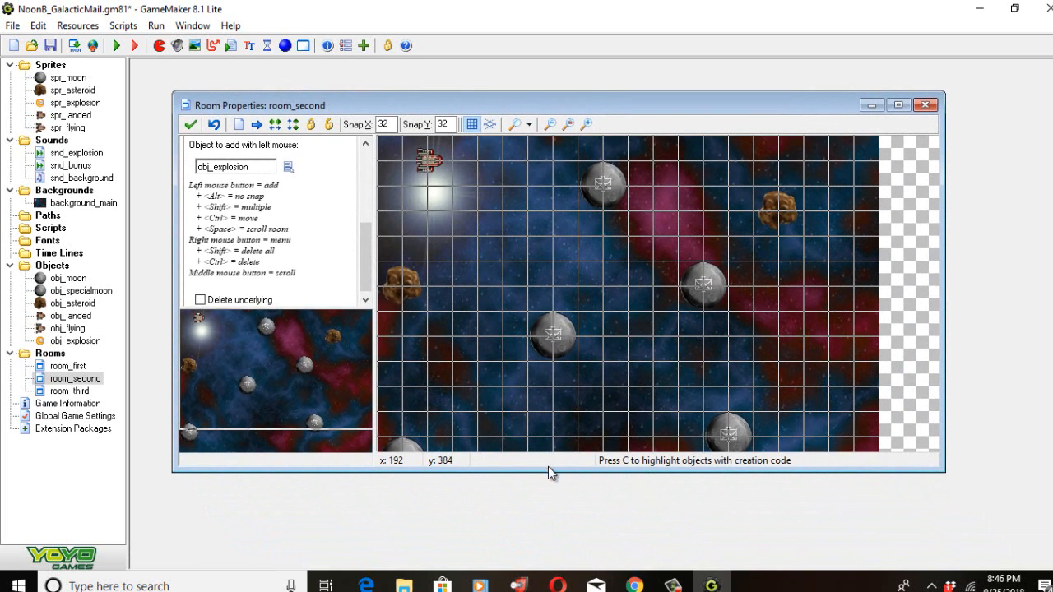
pyautogui.moveTo(551, 473); pyautogui.dragTo(562, 543)
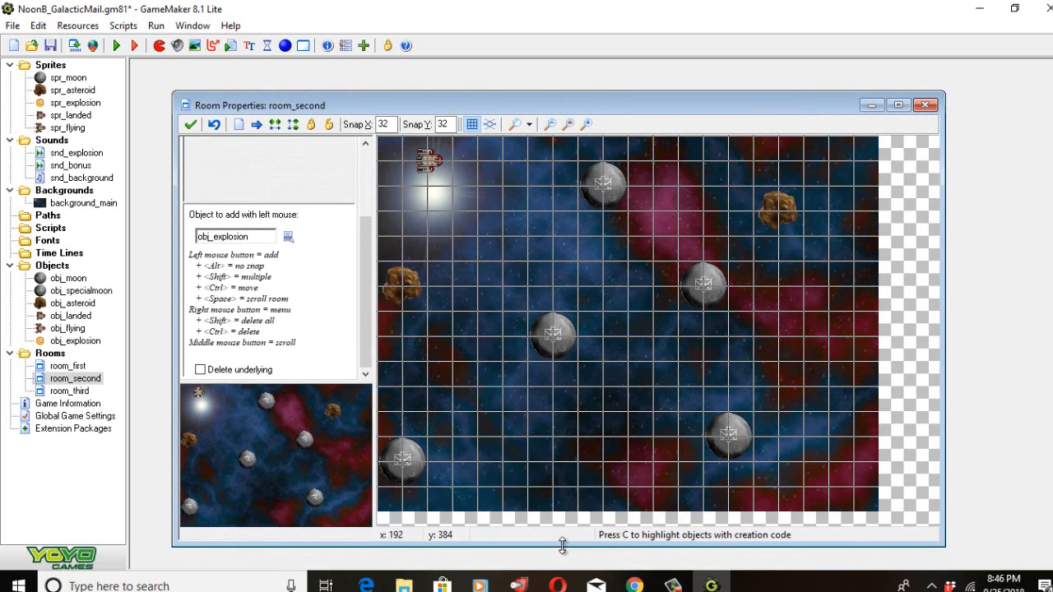
pyautogui.click(289, 237)
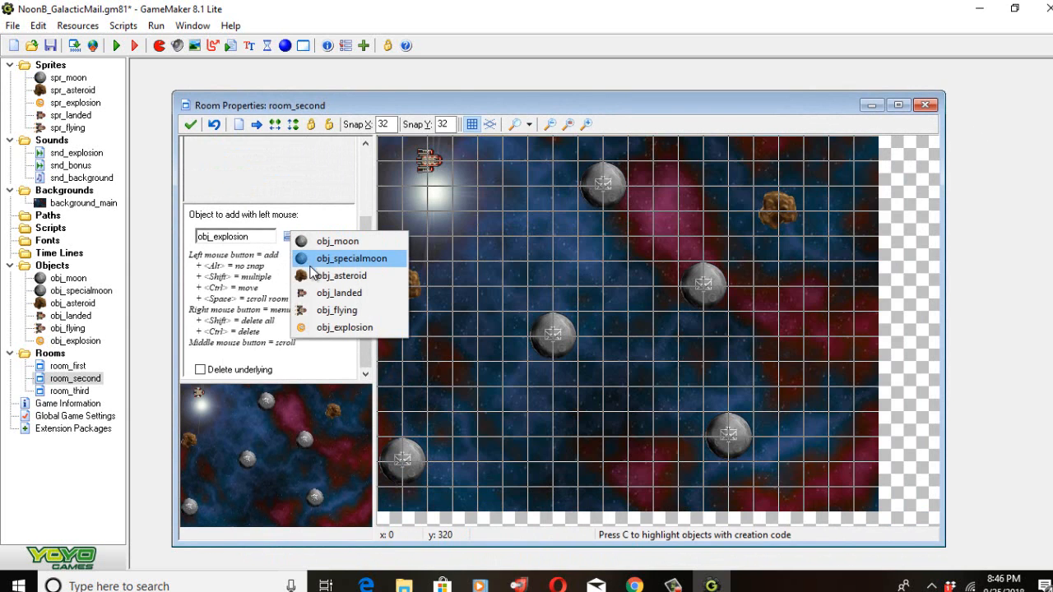
pyautogui.click(338, 275)
pyautogui.click(477, 385)
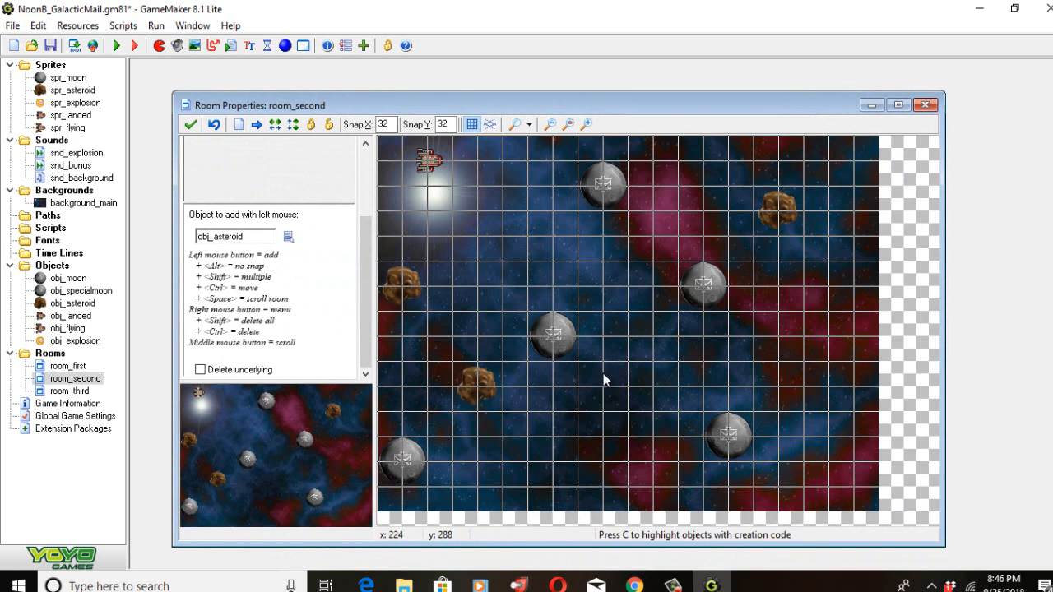
pyautogui.click(625, 452)
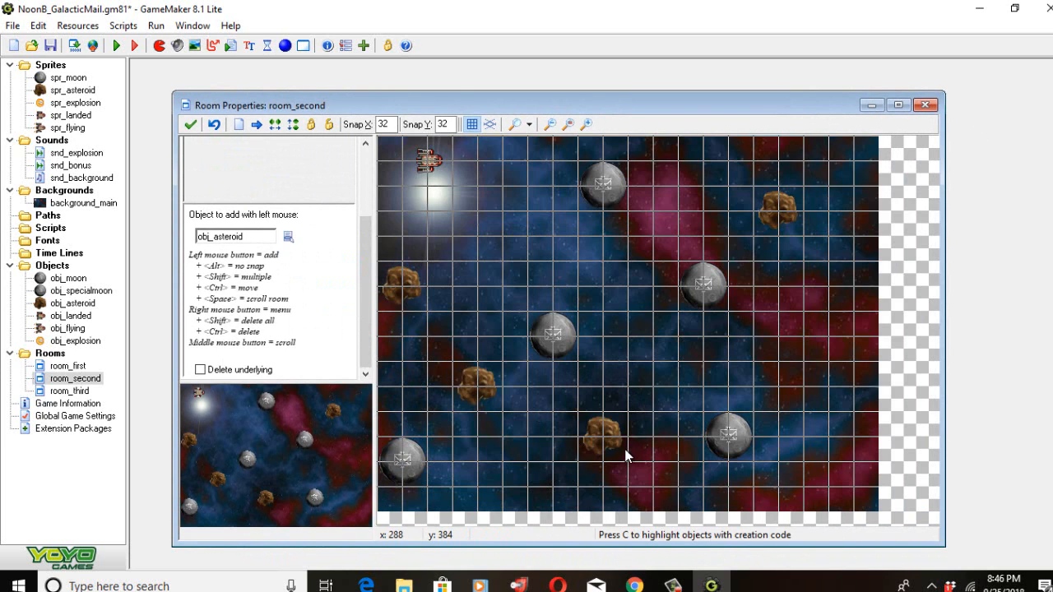
pyautogui.click(623, 299)
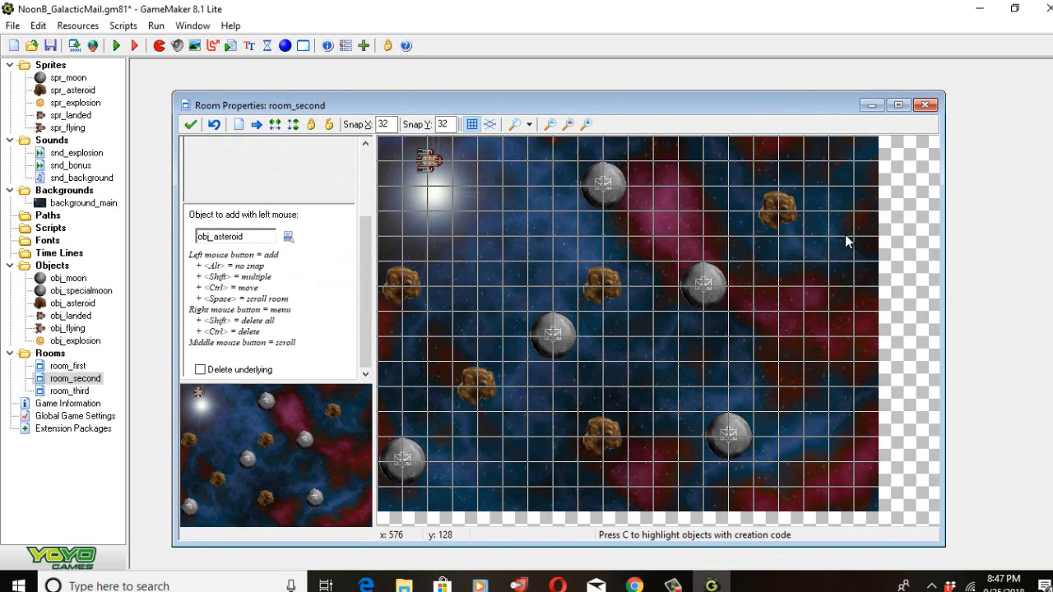
pyautogui.click(193, 125)
# Open room_third in an enlarged editor and place six obj_asteroid instances in the spaces between the moons
pyautogui.click(86, 393)
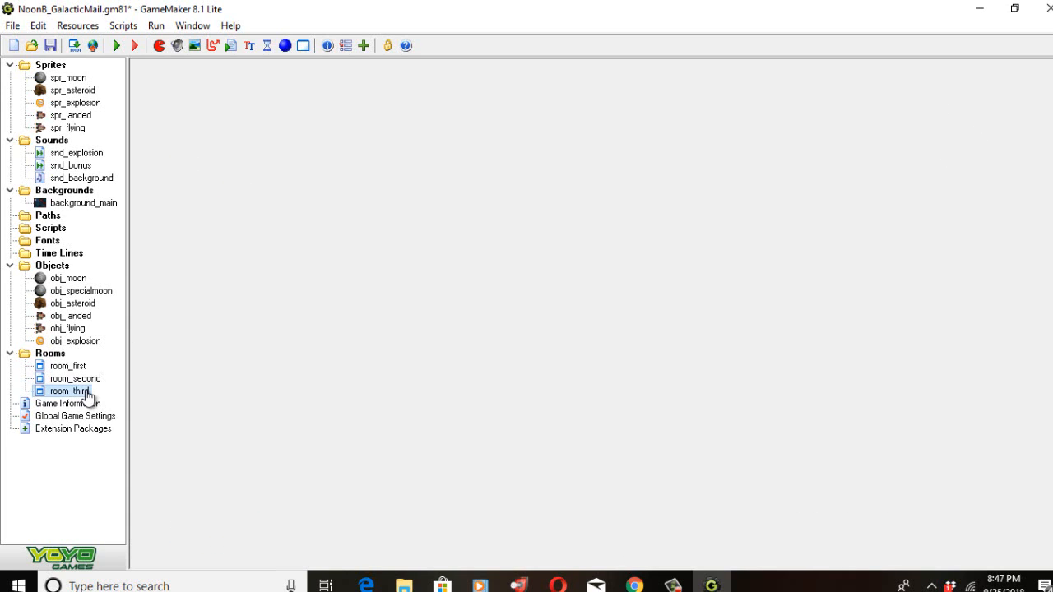
pyautogui.doubleClick(87, 394)
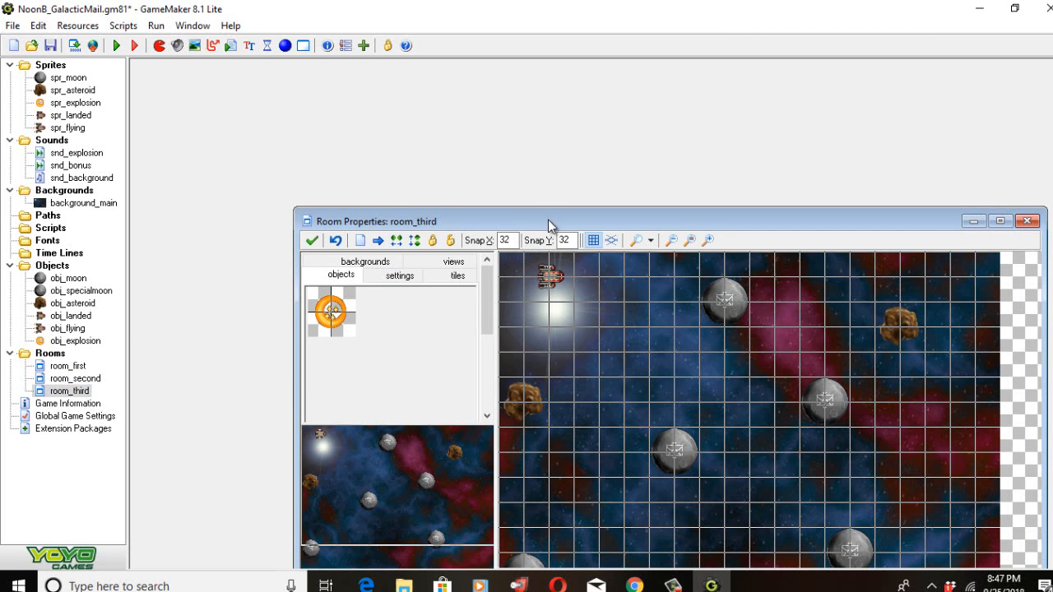
pyautogui.moveTo(548, 220); pyautogui.dragTo(527, 153)
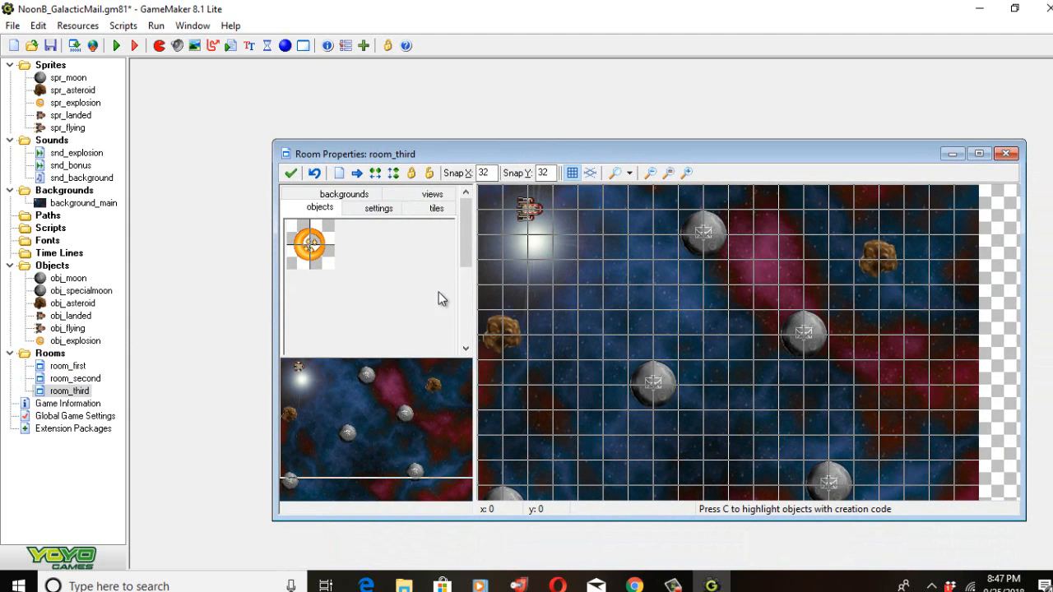
pyautogui.click(467, 300)
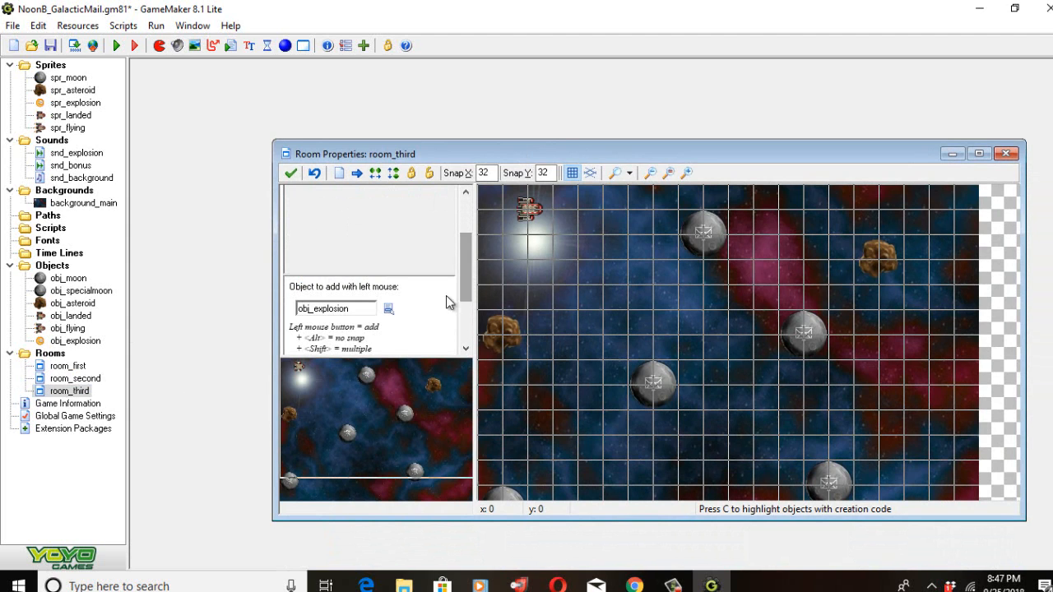
pyautogui.click(389, 308)
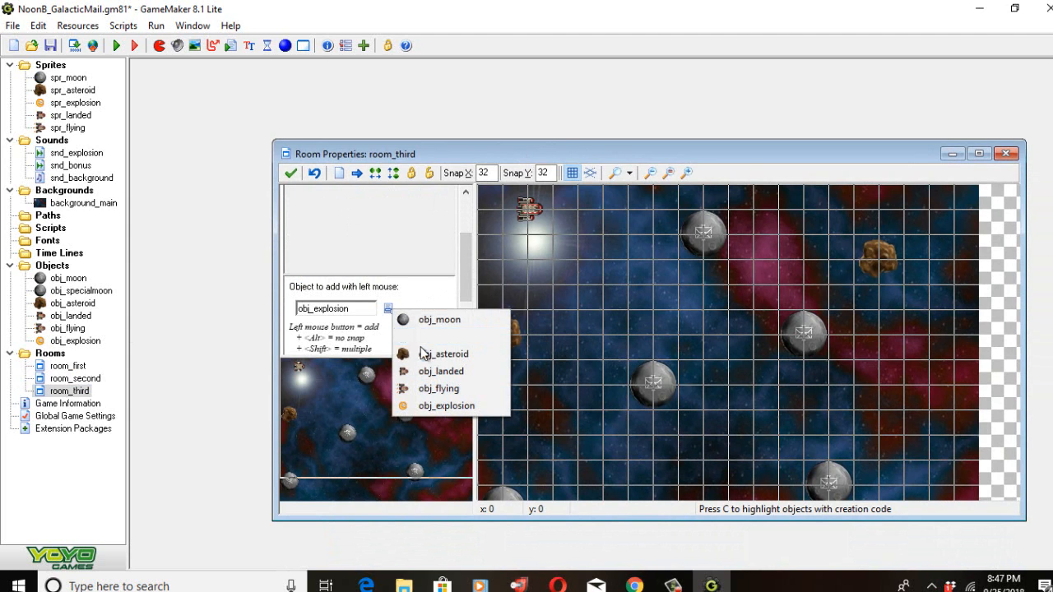
pyautogui.click(441, 354)
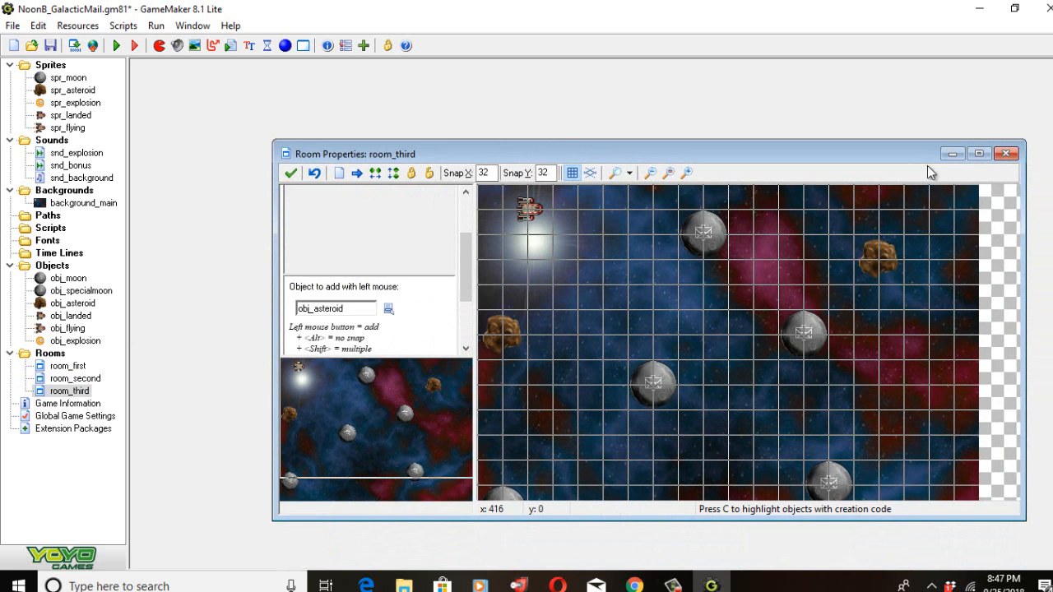
pyautogui.click(979, 154)
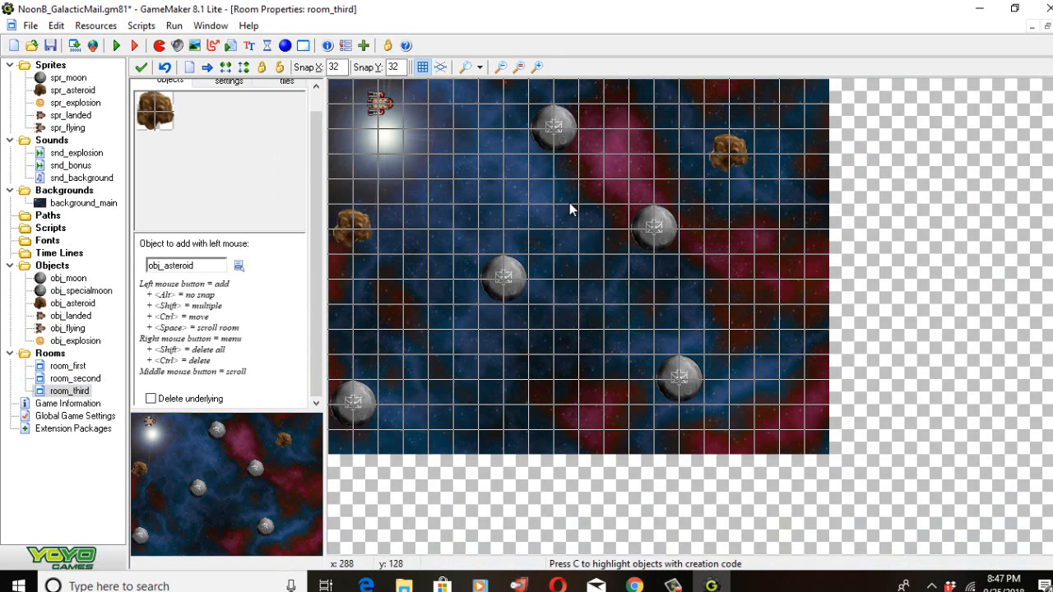
pyautogui.click(558, 174)
pyautogui.click(580, 296)
pyautogui.click(497, 355)
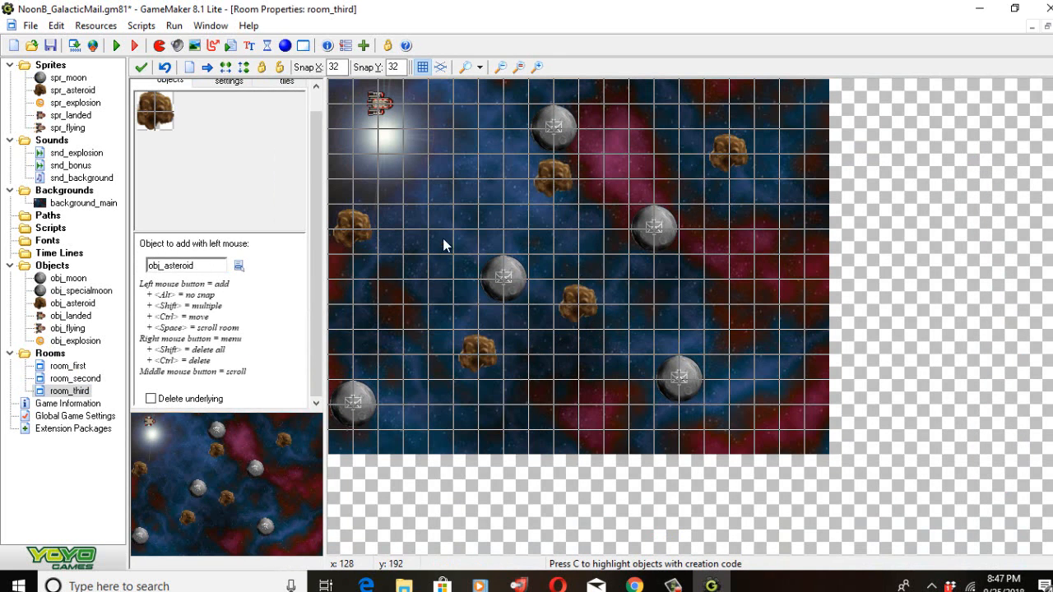
pyautogui.click(448, 207)
pyautogui.click(778, 310)
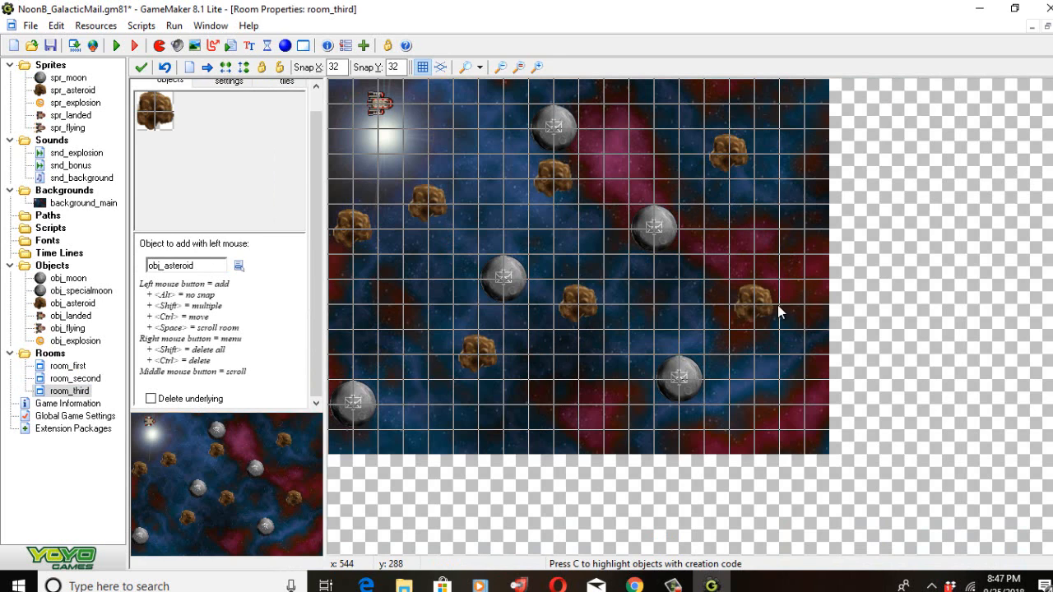
pyautogui.click(590, 403)
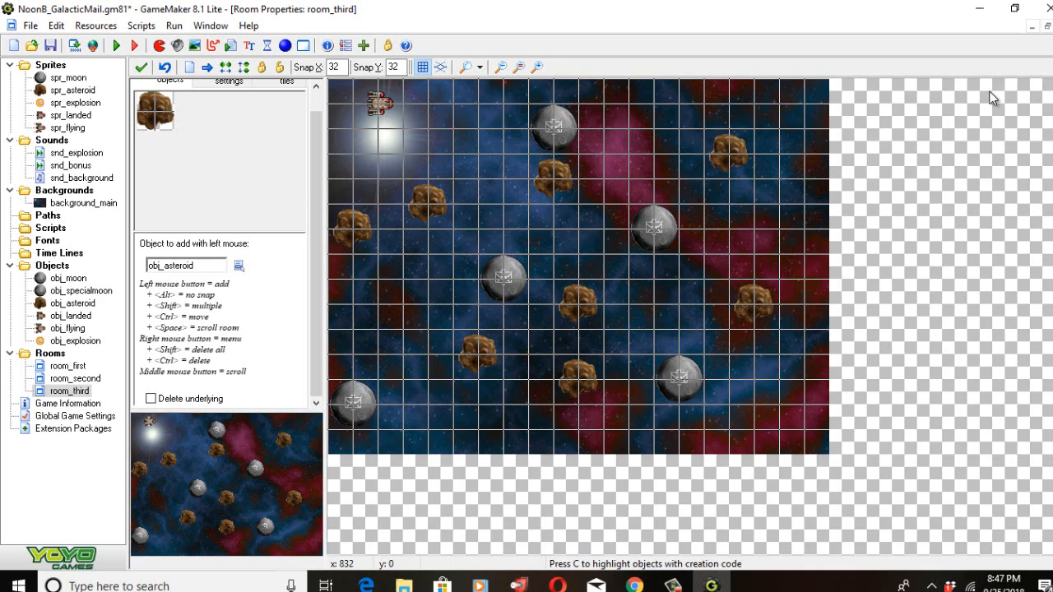
# Accept room_third's properties, and switch to the PDF tutorial in Chrome to read the instructions for testing the number of remaining moons
pyautogui.click(143, 69)
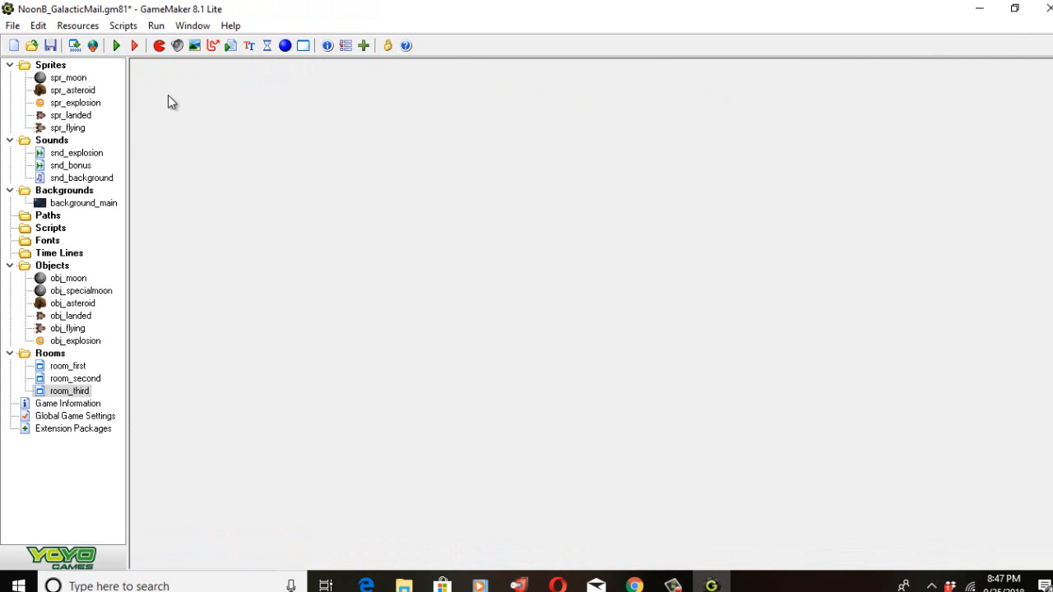
pyautogui.click(88, 392)
pyautogui.click(630, 586)
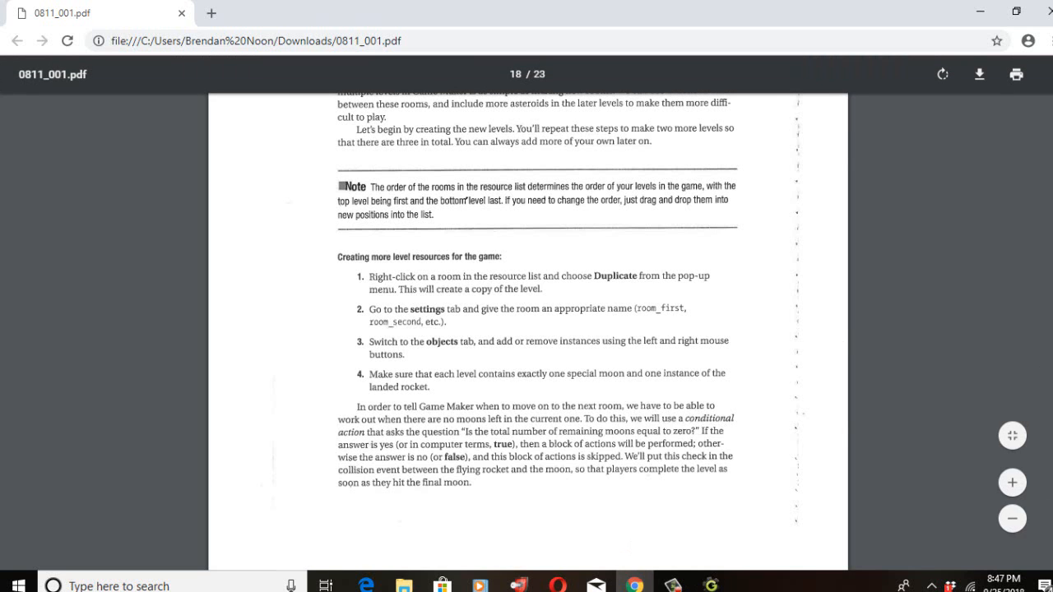
pyautogui.scroll(-6, 527, 329)
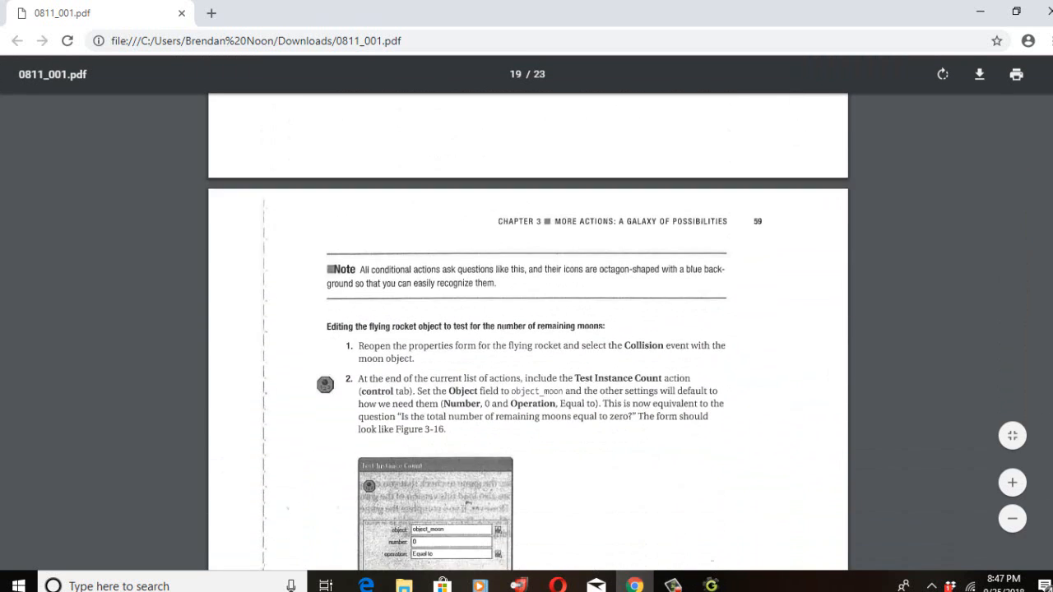
pyautogui.scroll(-1, 527, 329)
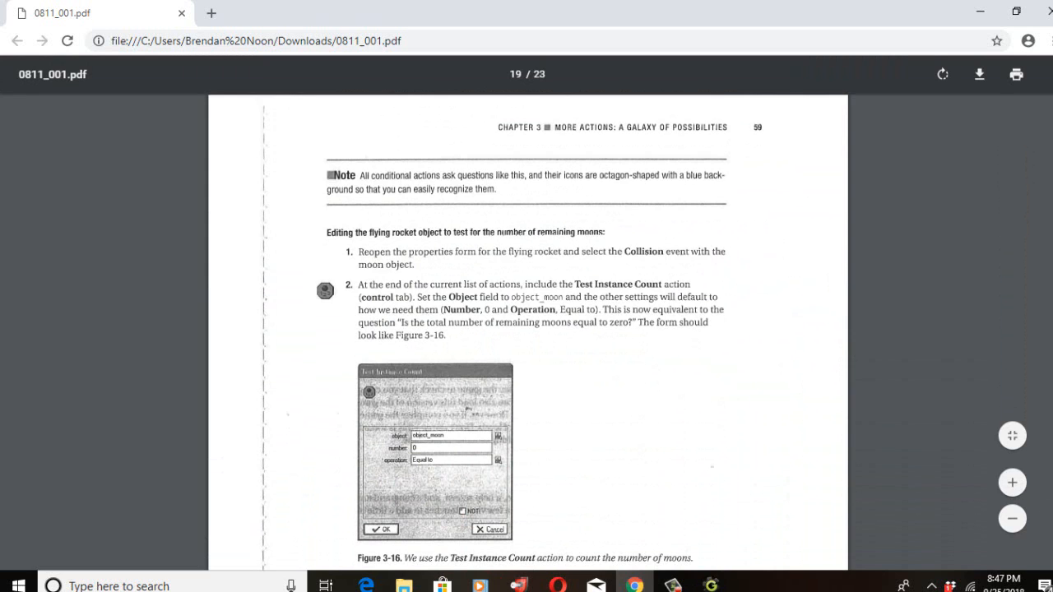
pyautogui.scroll(-1, 527, 329)
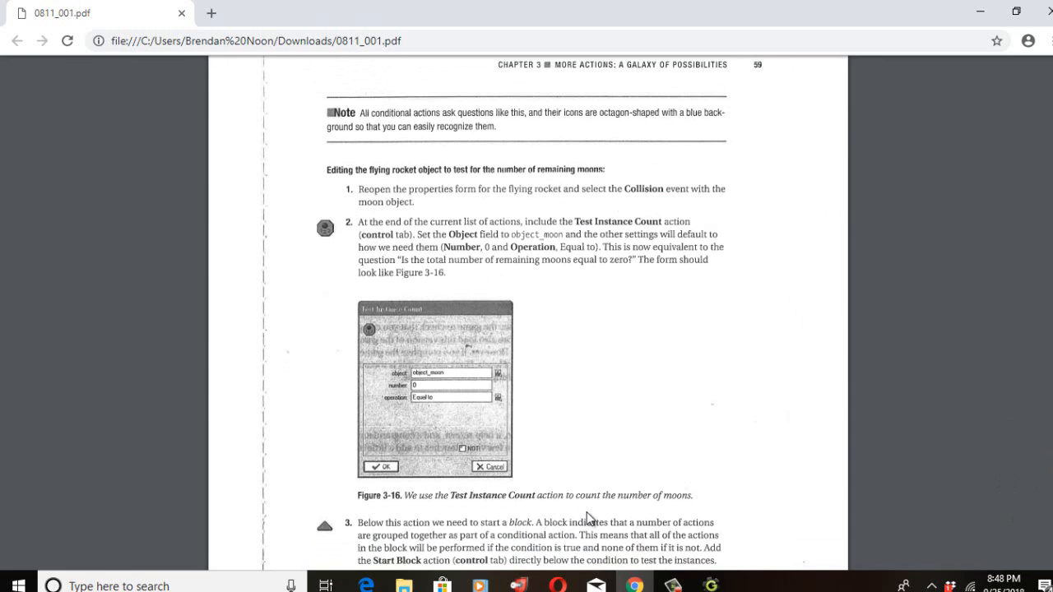
pyautogui.click(712, 586)
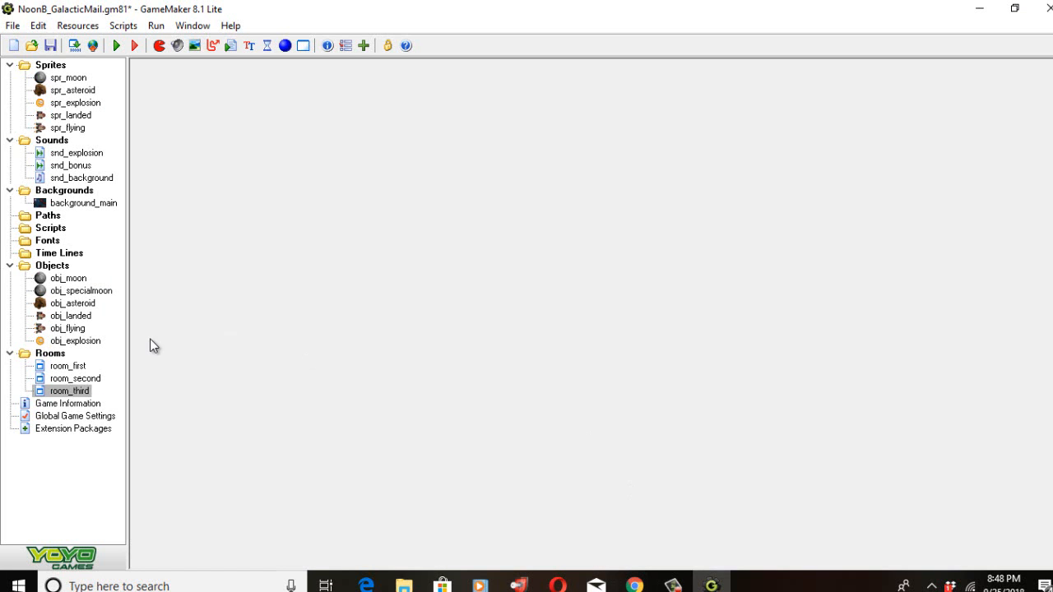
# In GameMaker, add a Test Instance Count action for obj_moon, number 0, Equal to, at the end of obj_flying's obj_moon collision event
pyautogui.doubleClick(73, 330)
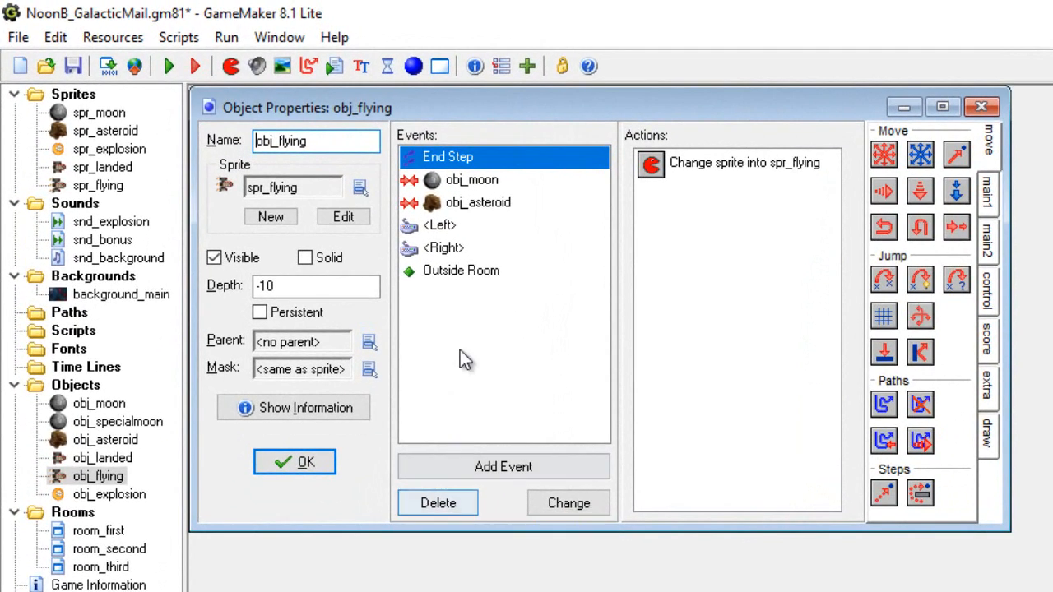
pyautogui.click(461, 185)
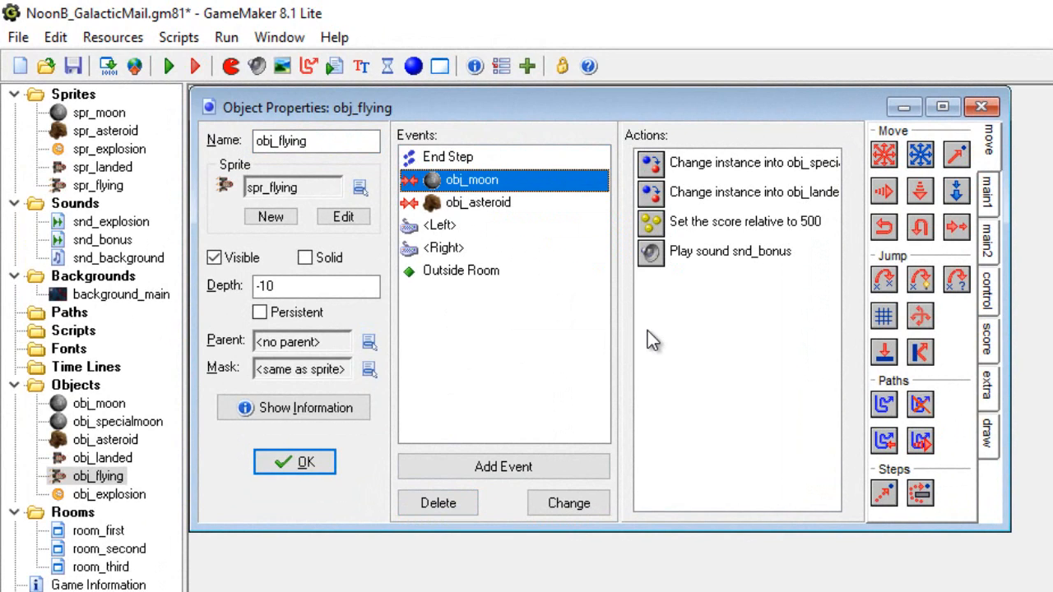
pyautogui.click(990, 288)
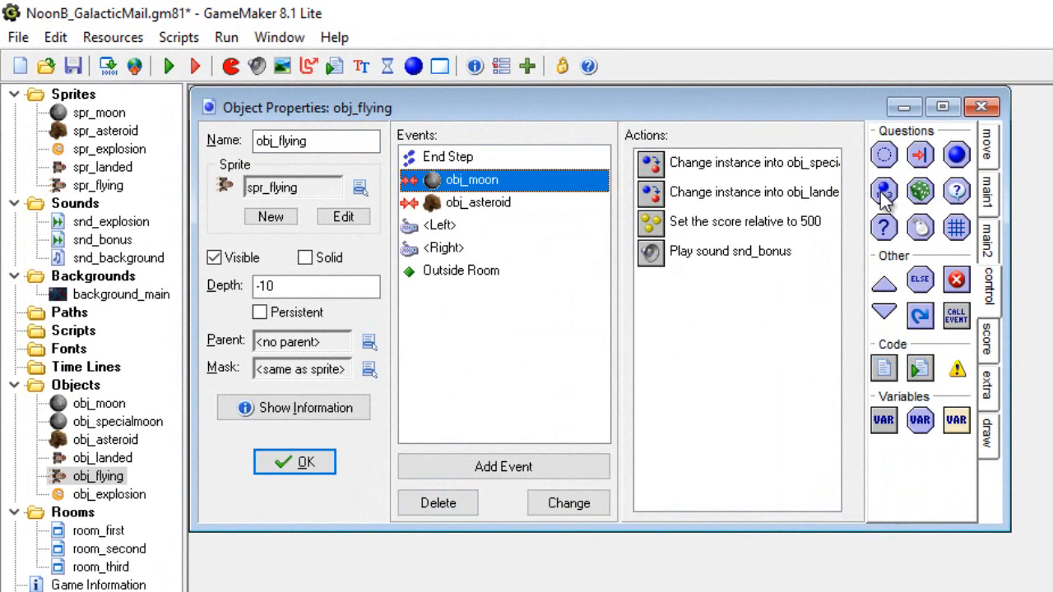
pyautogui.moveTo(885, 193); pyautogui.dragTo(664, 319)
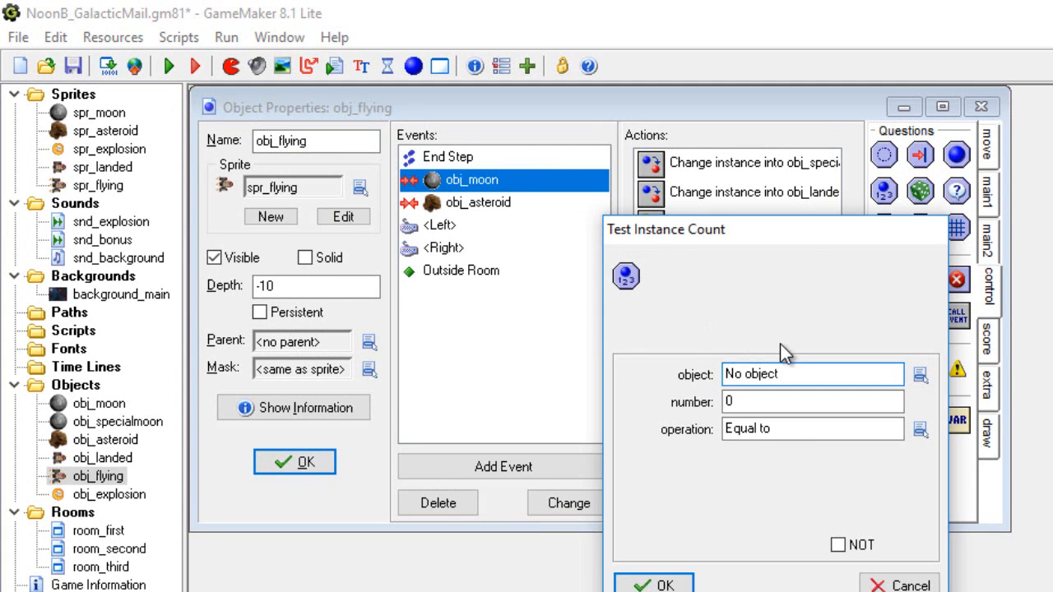
pyautogui.click(921, 375)
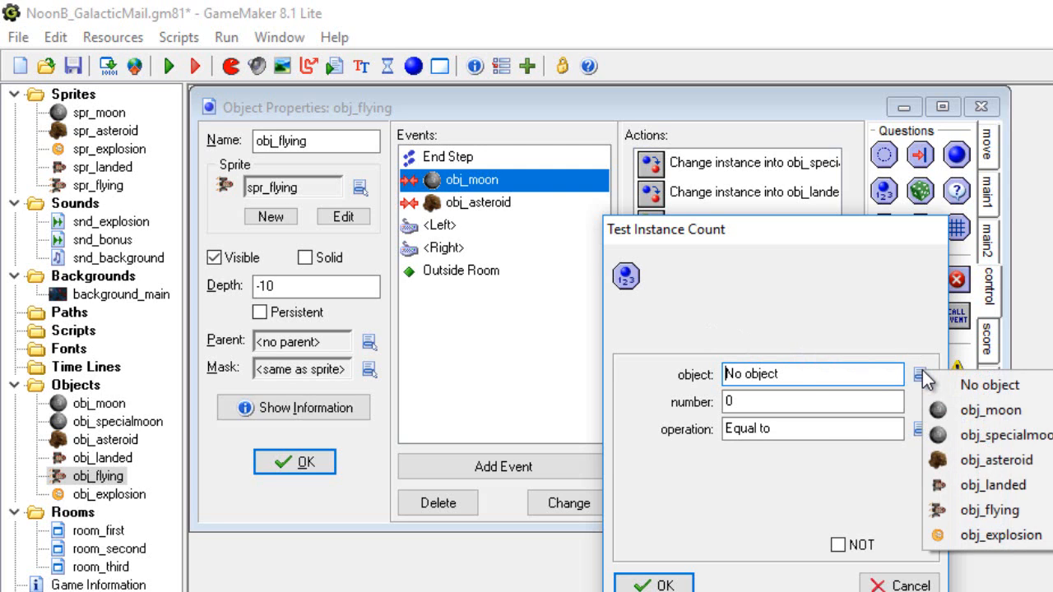
pyautogui.click(942, 411)
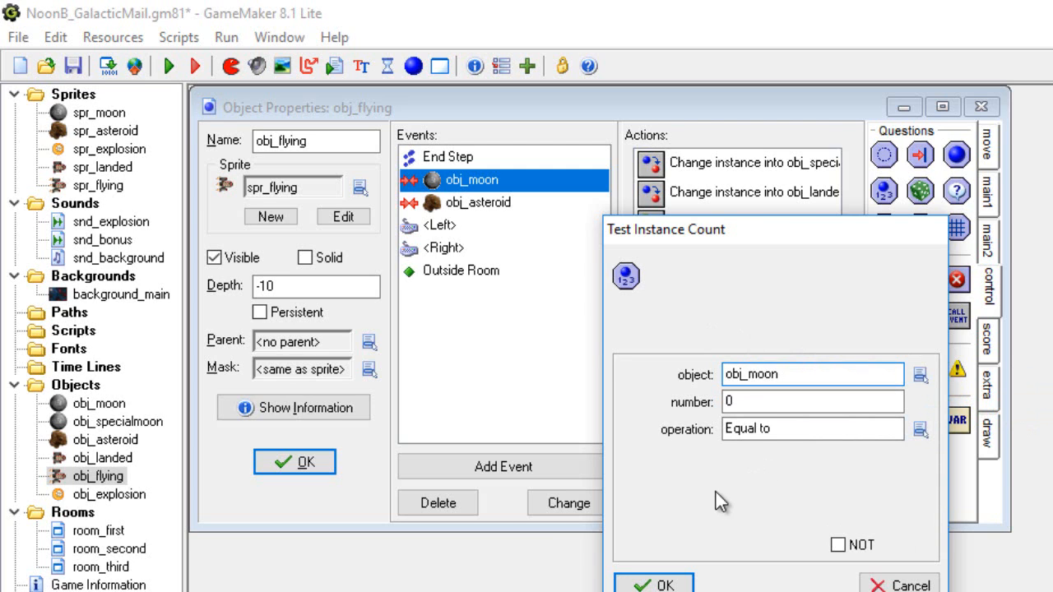
pyautogui.click(665, 585)
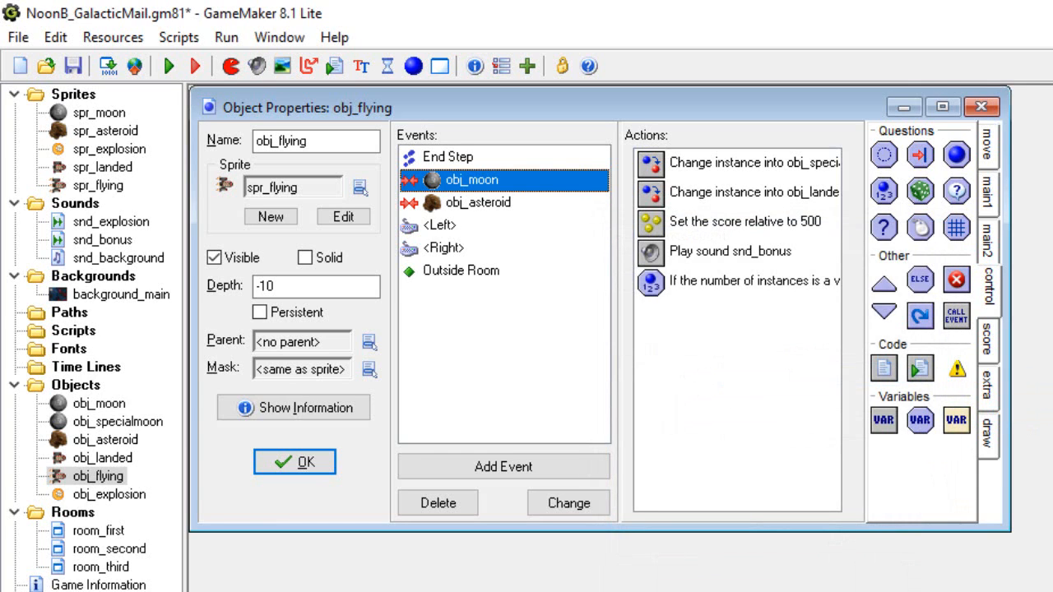
# Read the PDF tutorial's remaining block instructions, and add a Start Block action below the instance count test in GameMaker
pyautogui.hotkey('alt', 'Tab')
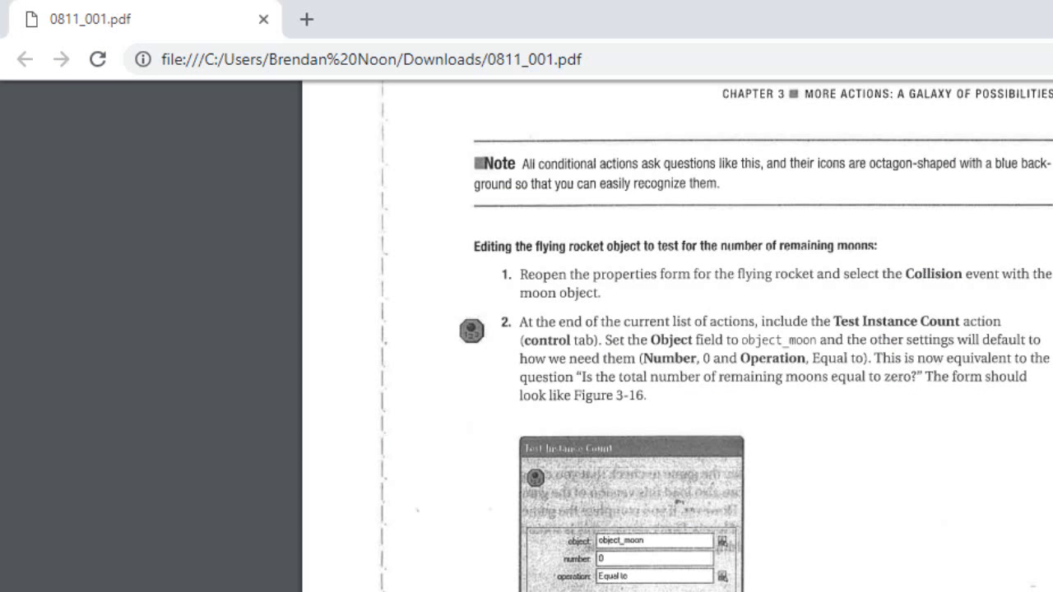
pyautogui.scroll(-1, 608, 585)
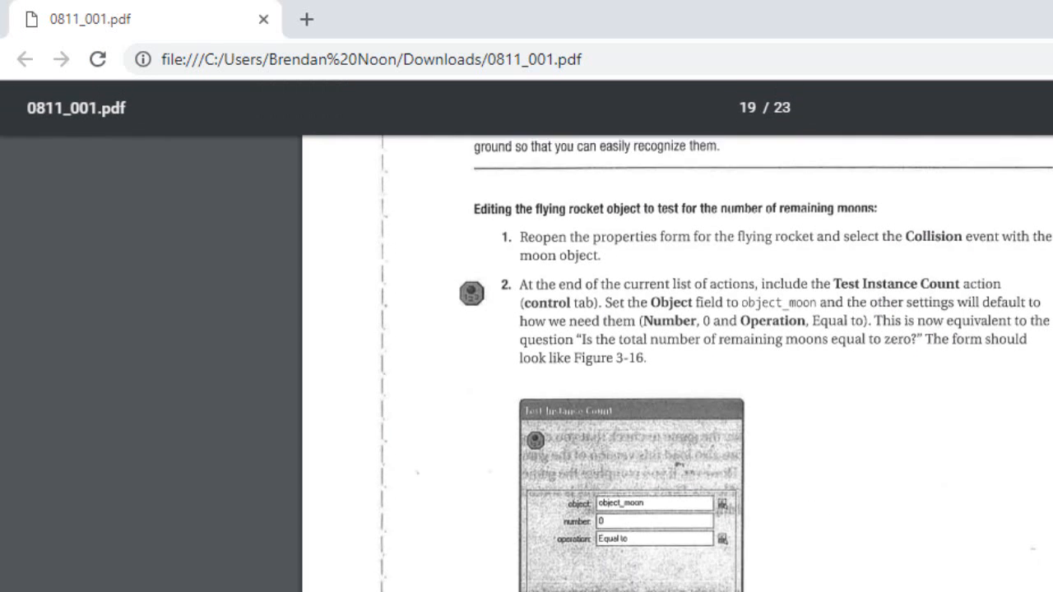
pyautogui.scroll(-5, 828, 554)
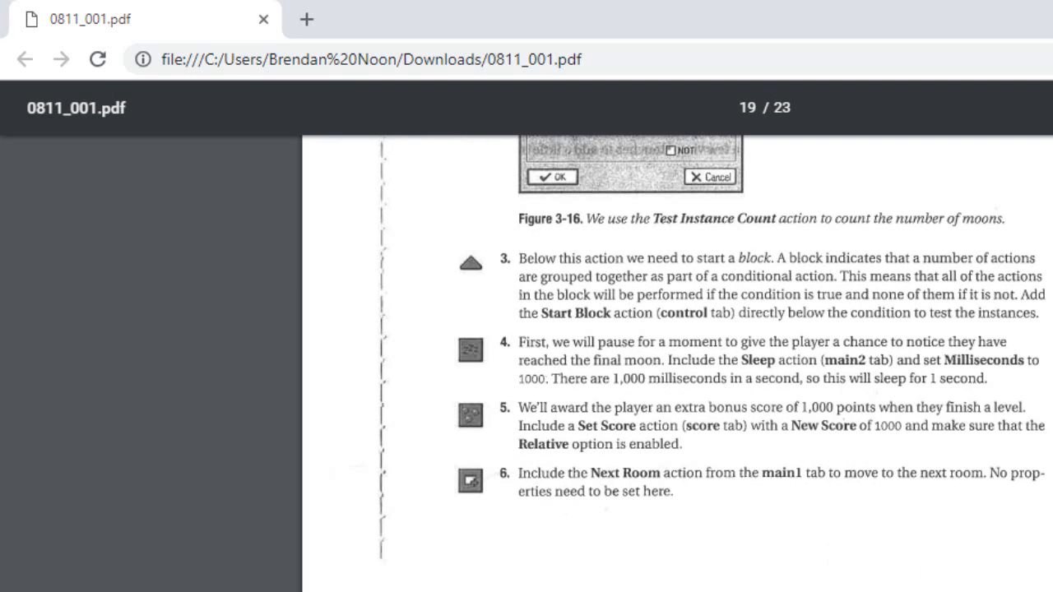
pyautogui.scroll(-5, 675, 362)
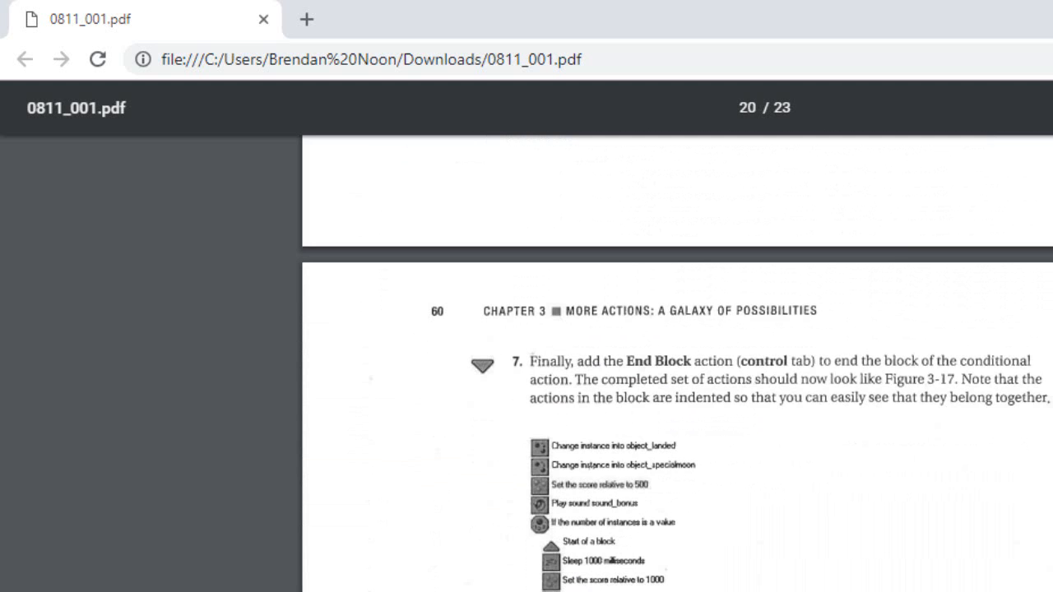
pyautogui.scroll(6, 678, 363)
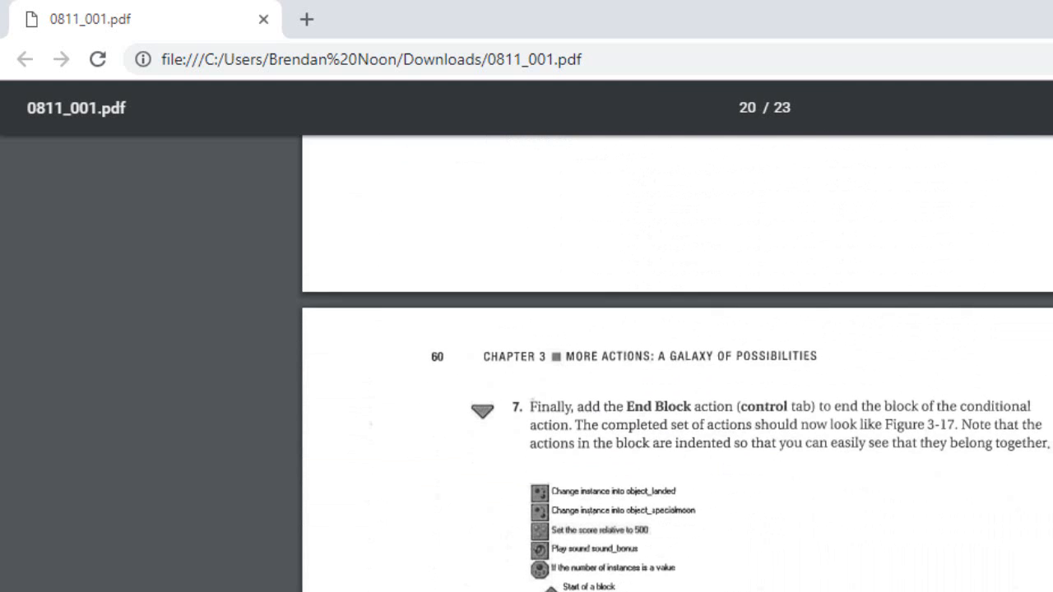
pyautogui.scroll(1, 678, 364)
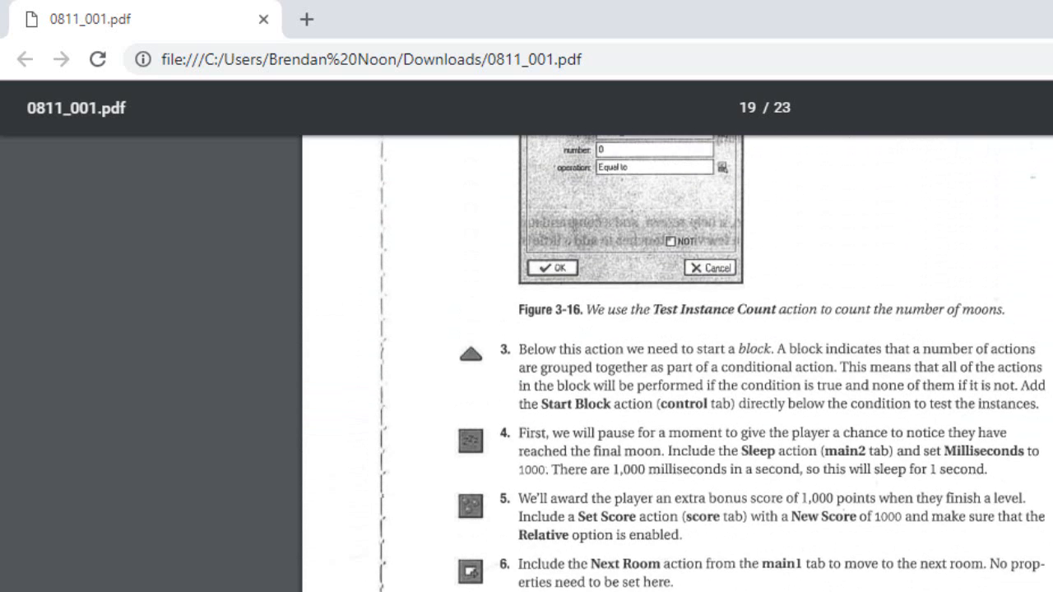
pyautogui.hotkey('alt', 'Tab')
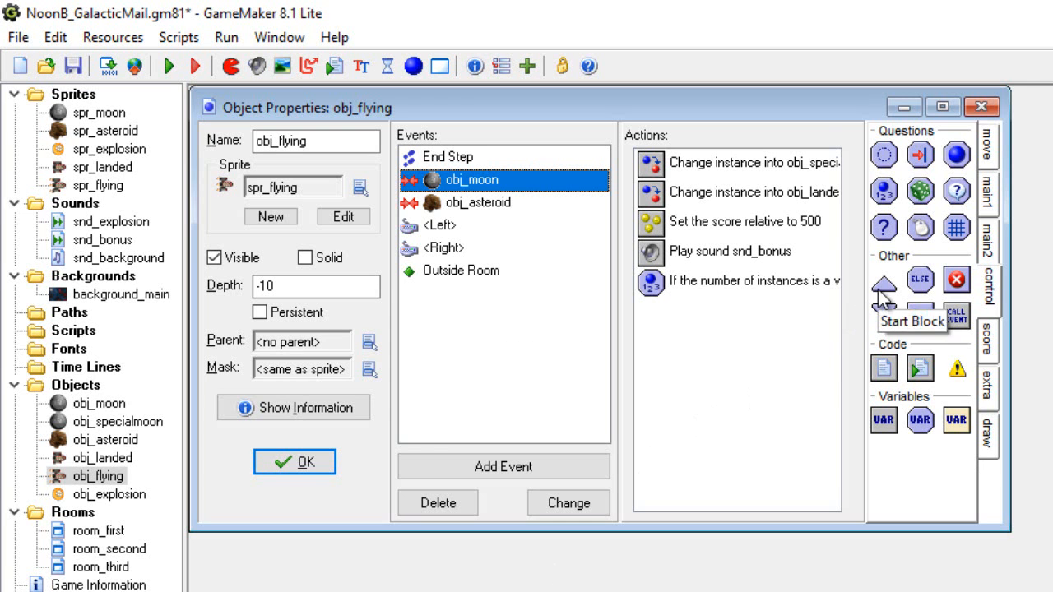
pyautogui.moveTo(880, 293); pyautogui.dragTo(691, 333)
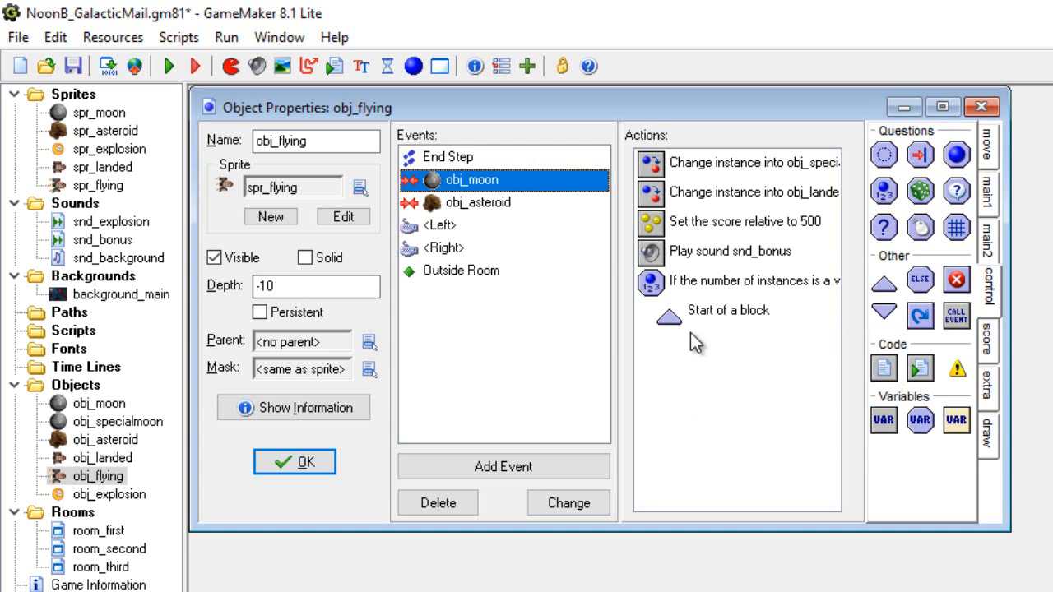
# Add a Sleep action of 1000 milliseconds with redraw true below the block start
pyautogui.click(993, 247)
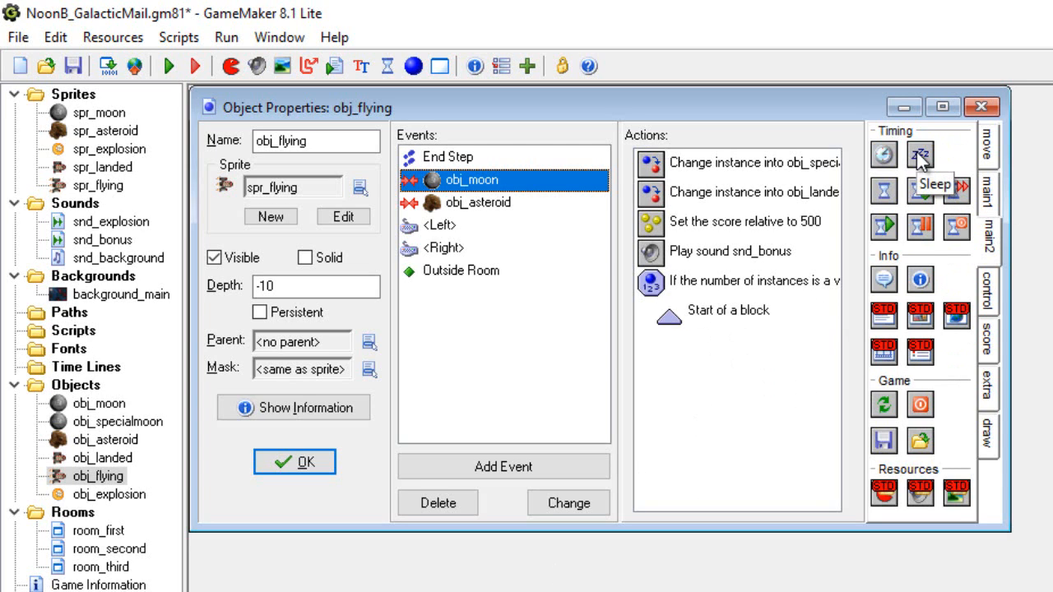
pyautogui.moveTo(919, 157); pyautogui.dragTo(705, 352)
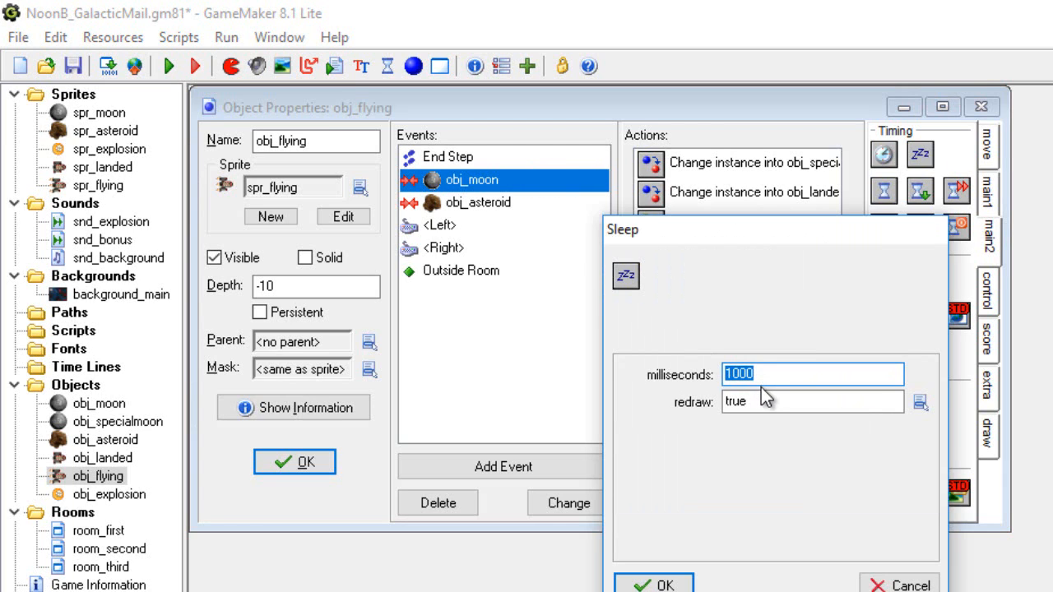
pyautogui.click(667, 586)
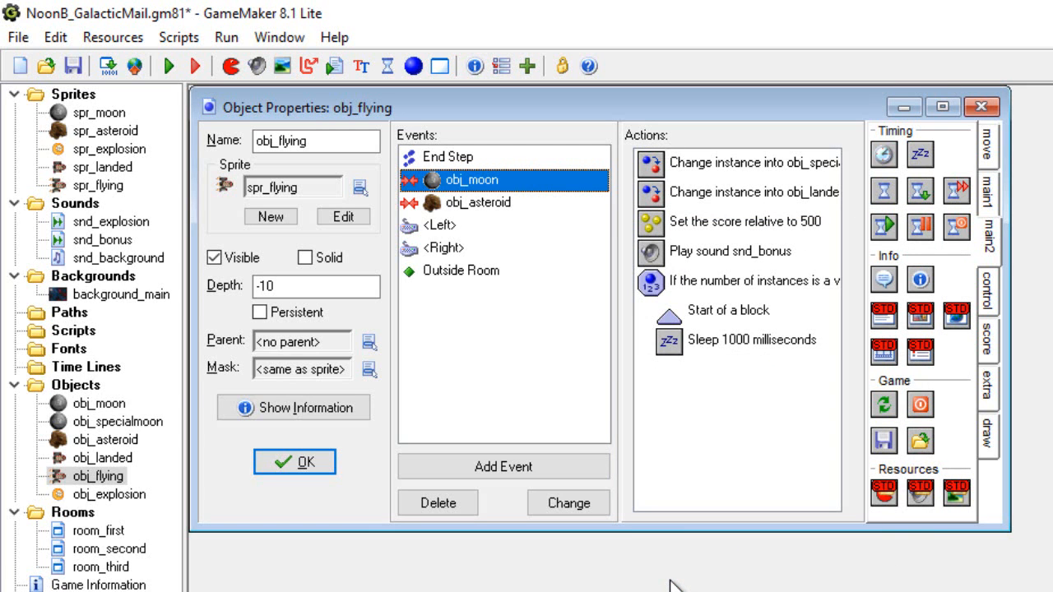
# Add a Set Score action below the Sleep action with a new score of 1000 and Relative enabled
pyautogui.click(996, 345)
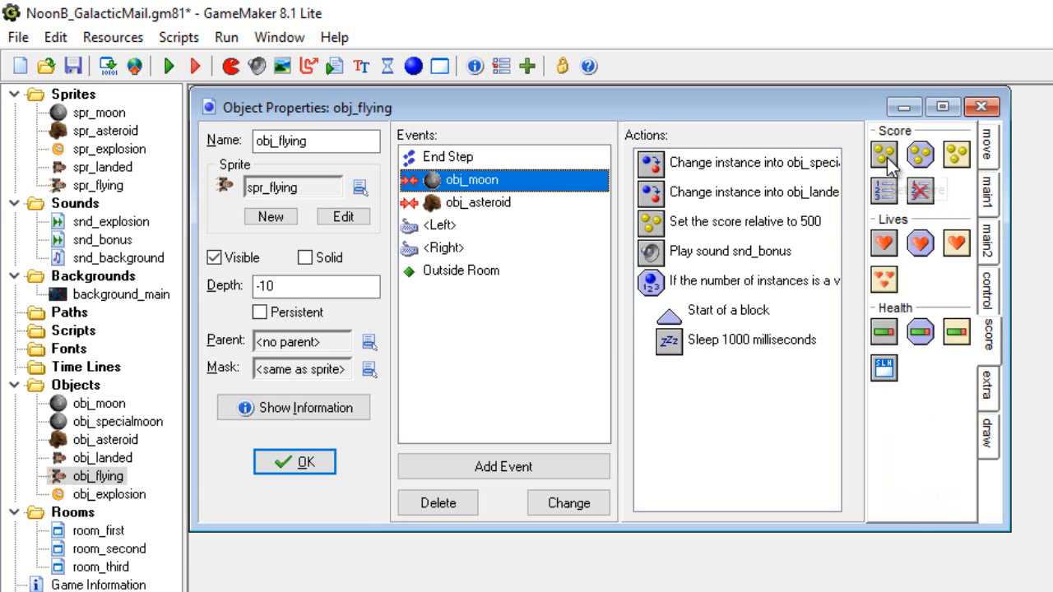
pyautogui.moveTo(889, 163); pyautogui.dragTo(716, 421)
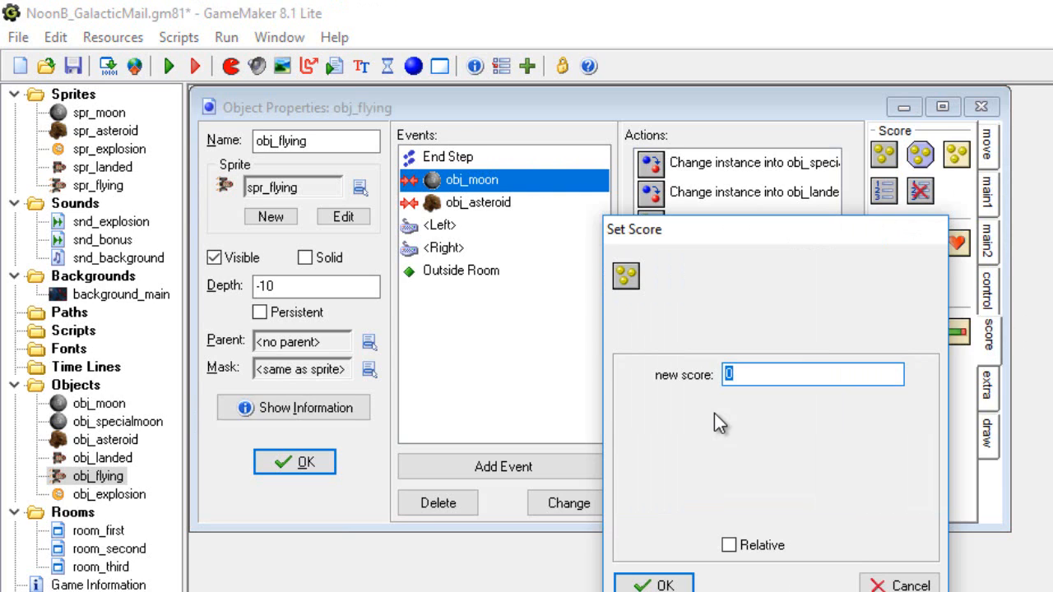
pyautogui.write('1000')
pyautogui.click(730, 544)
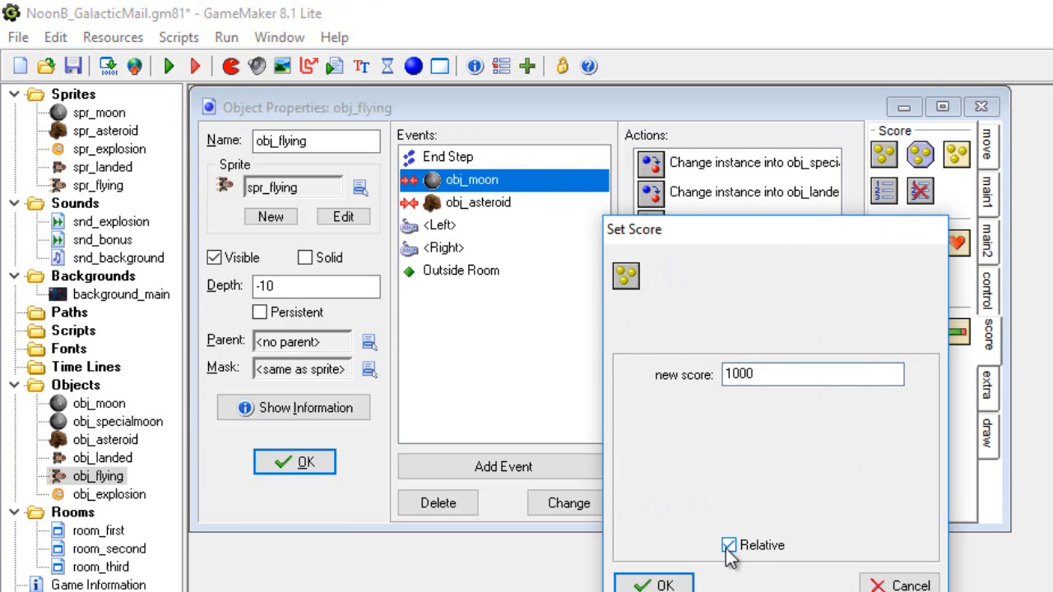
pyautogui.click(687, 585)
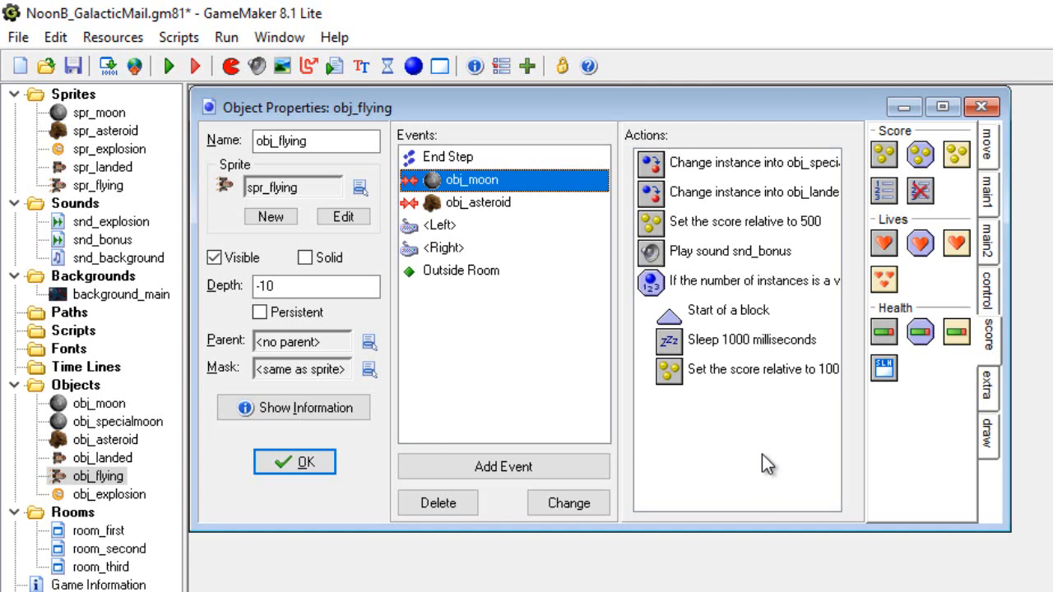
# Add a Next Room action with the Rotate right transition, and close the conditional block with an End Block action
pyautogui.click(992, 194)
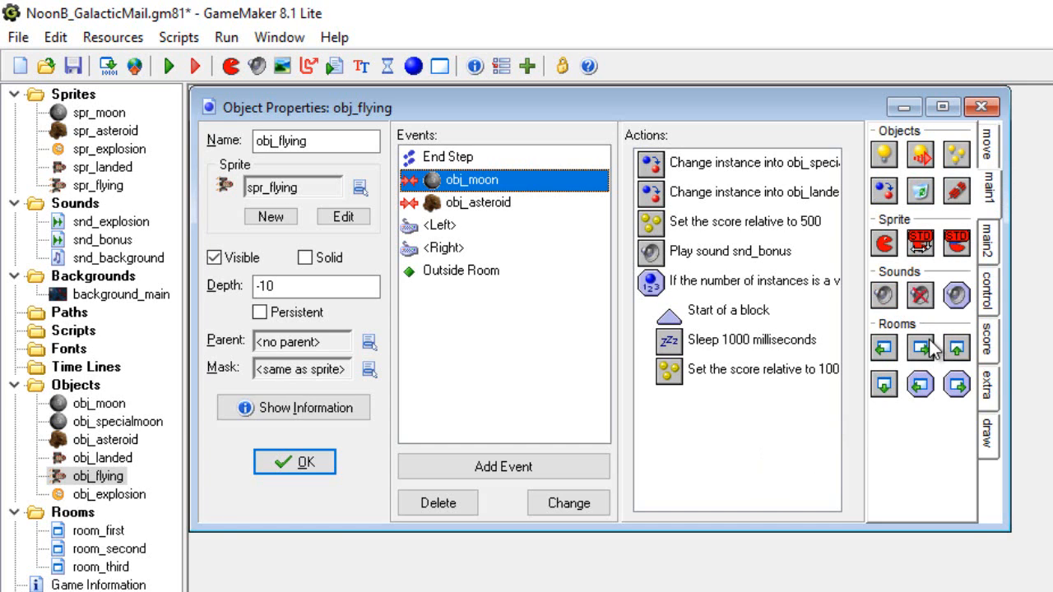
pyautogui.moveTo(921, 349); pyautogui.dragTo(726, 430)
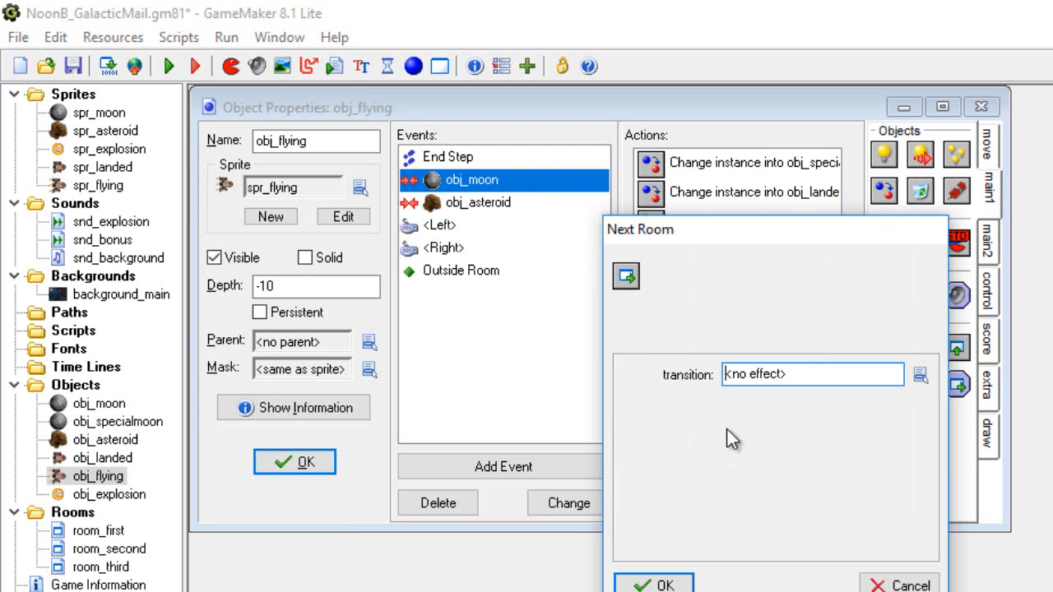
pyautogui.click(920, 376)
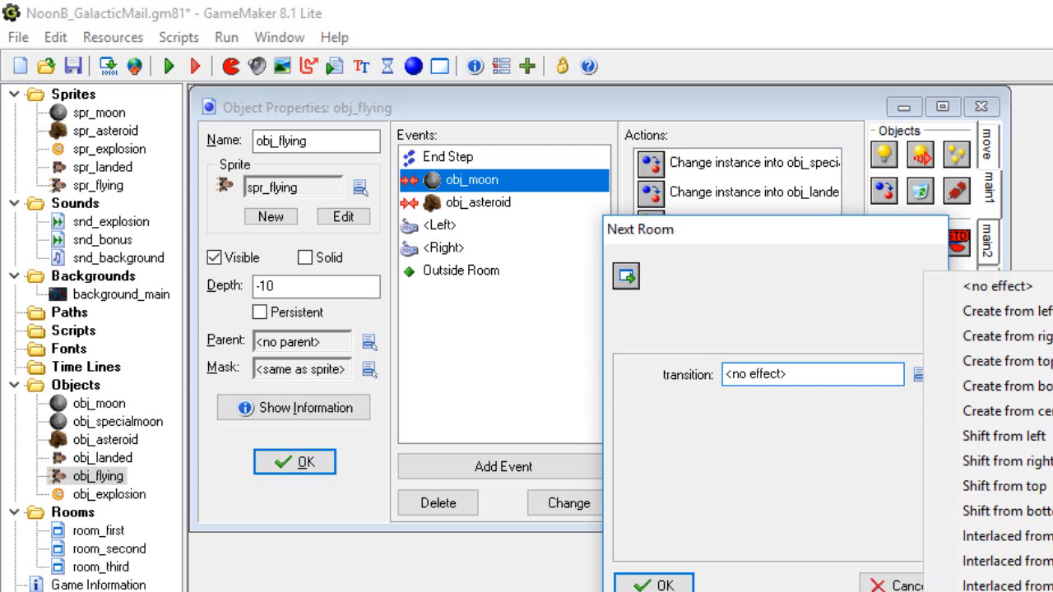
pyautogui.click(996, 591)
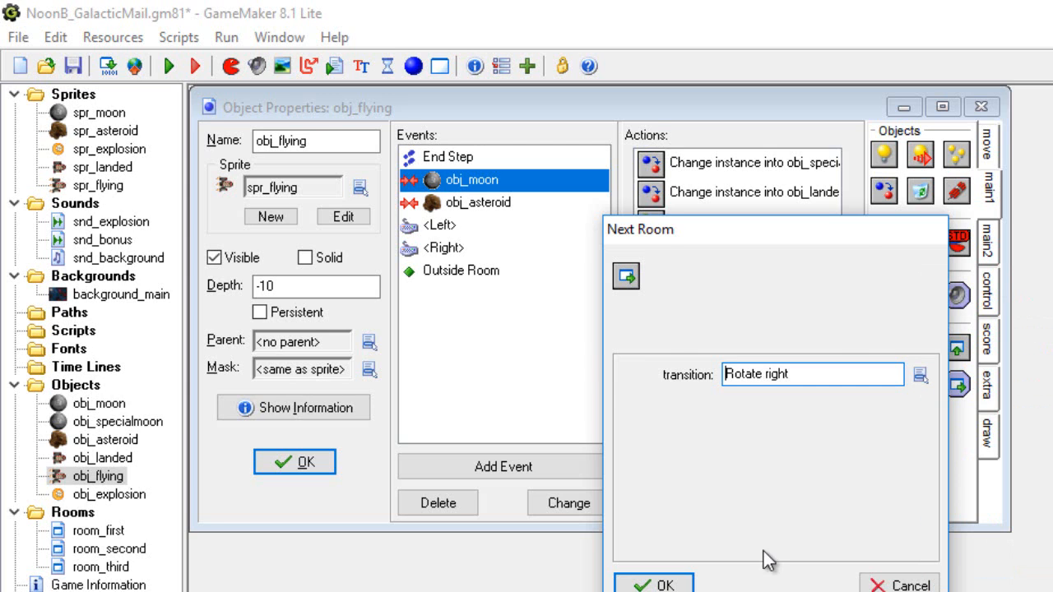
pyautogui.click(664, 584)
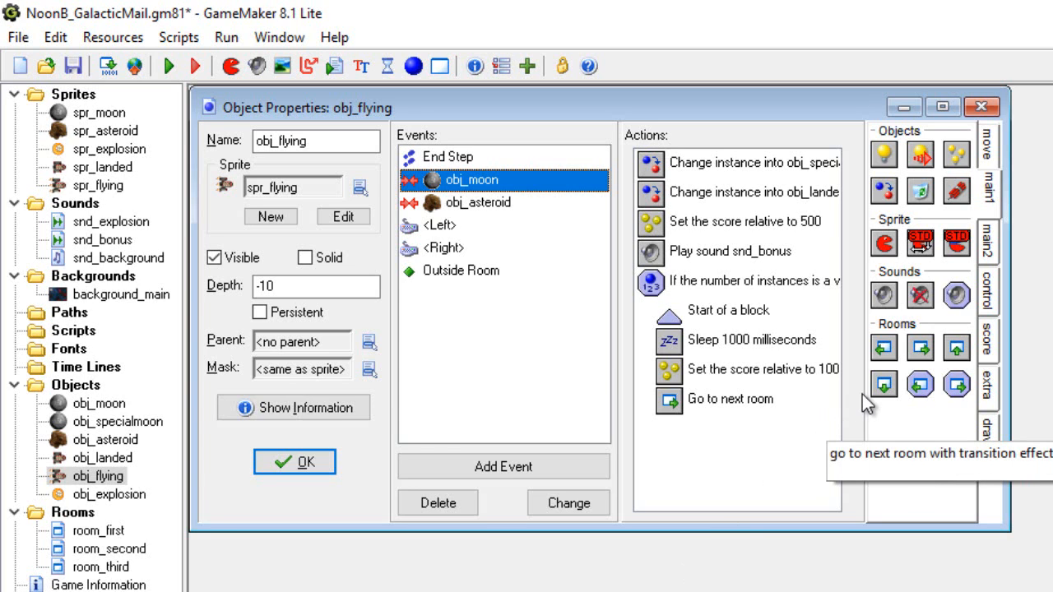
pyautogui.click(986, 300)
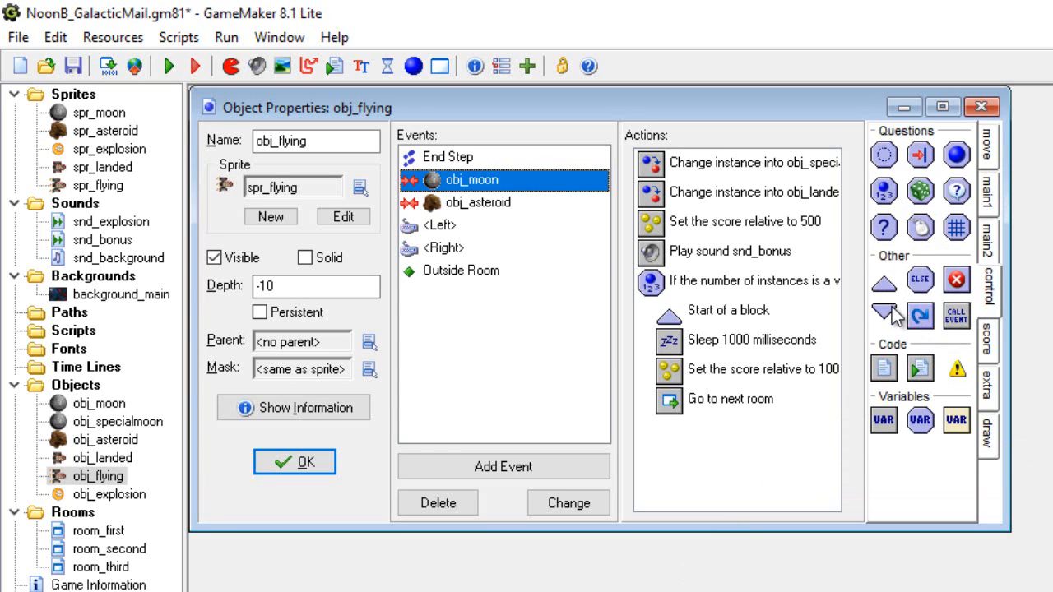
pyautogui.moveTo(675, 447); pyautogui.dragTo(674, 448)
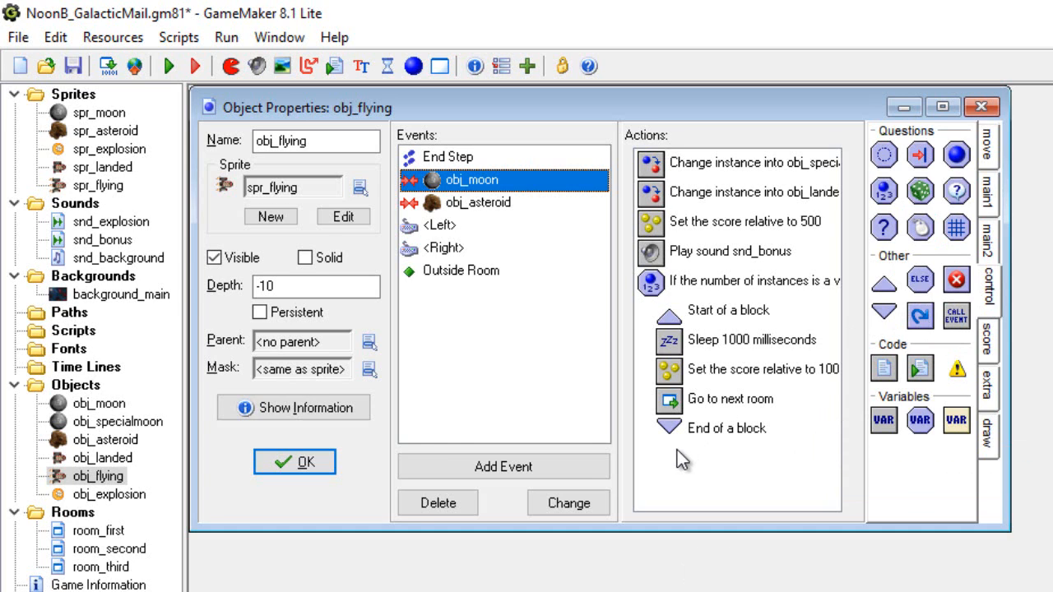
# Confirm the obj_flying changes, and review the Space key event actions of obj_landed
pyautogui.click(306, 463)
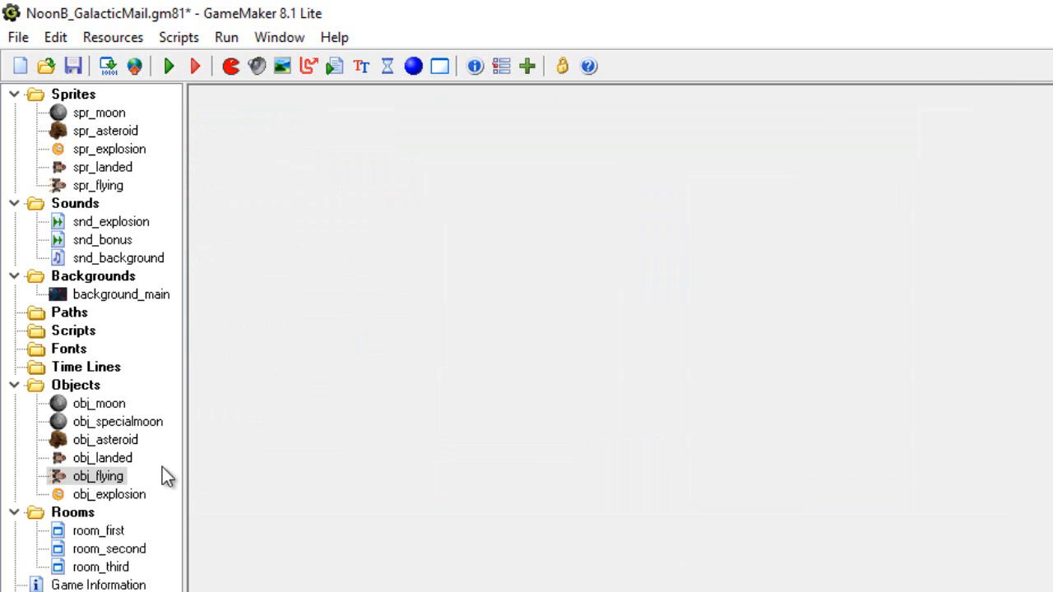
pyautogui.click(114, 463)
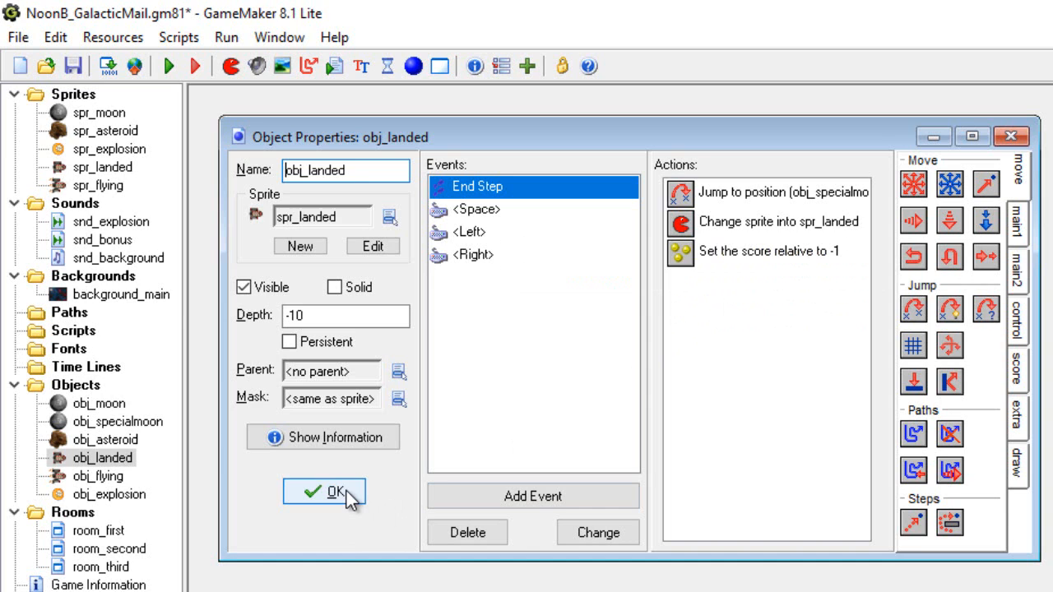
pyautogui.click(489, 214)
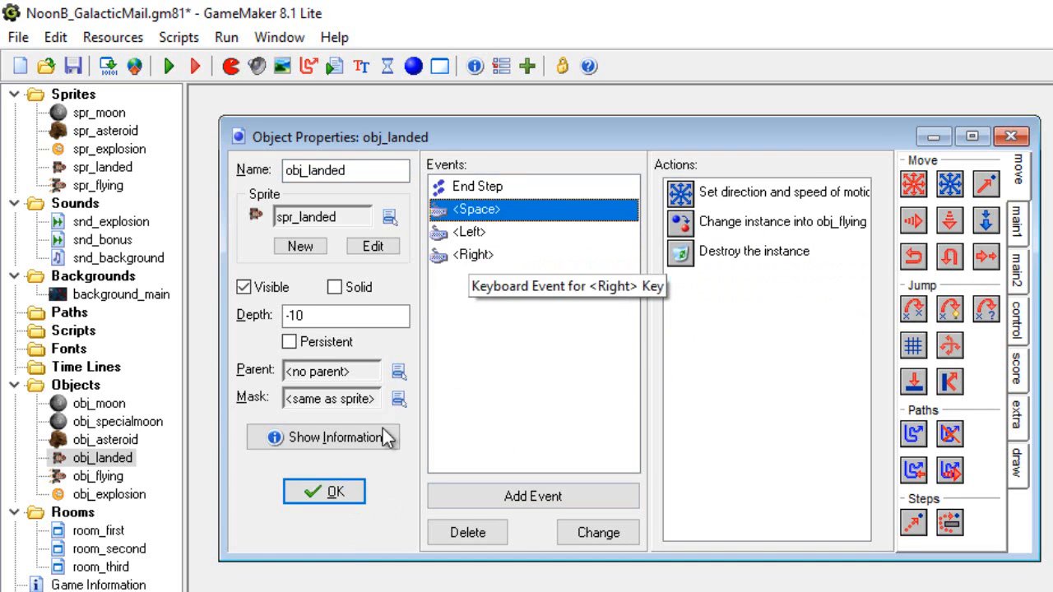
pyautogui.click(336, 492)
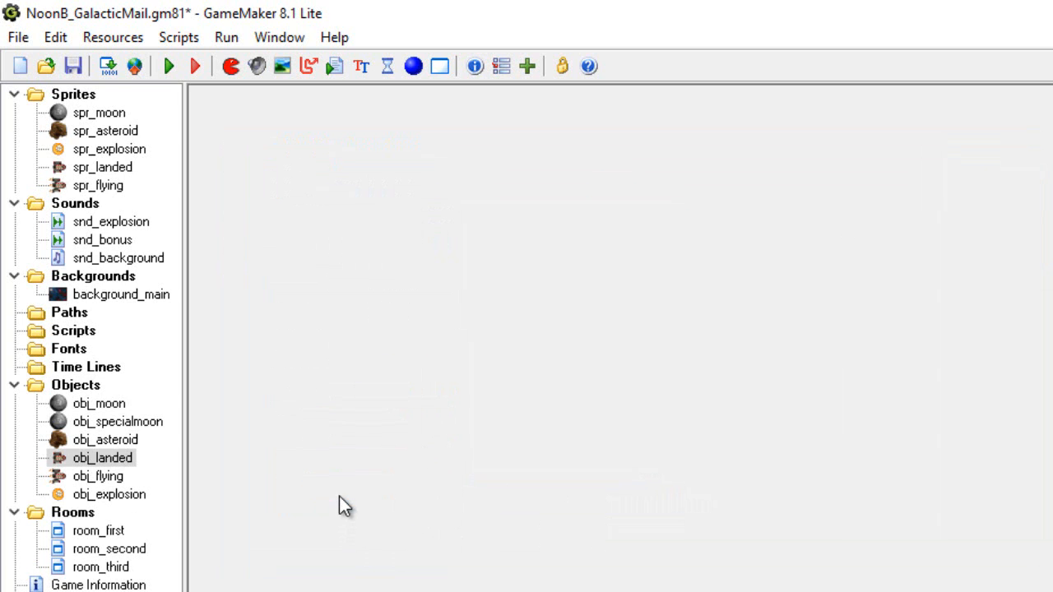
# Save the Galactic Mail project and run the game
pyautogui.click(19, 38)
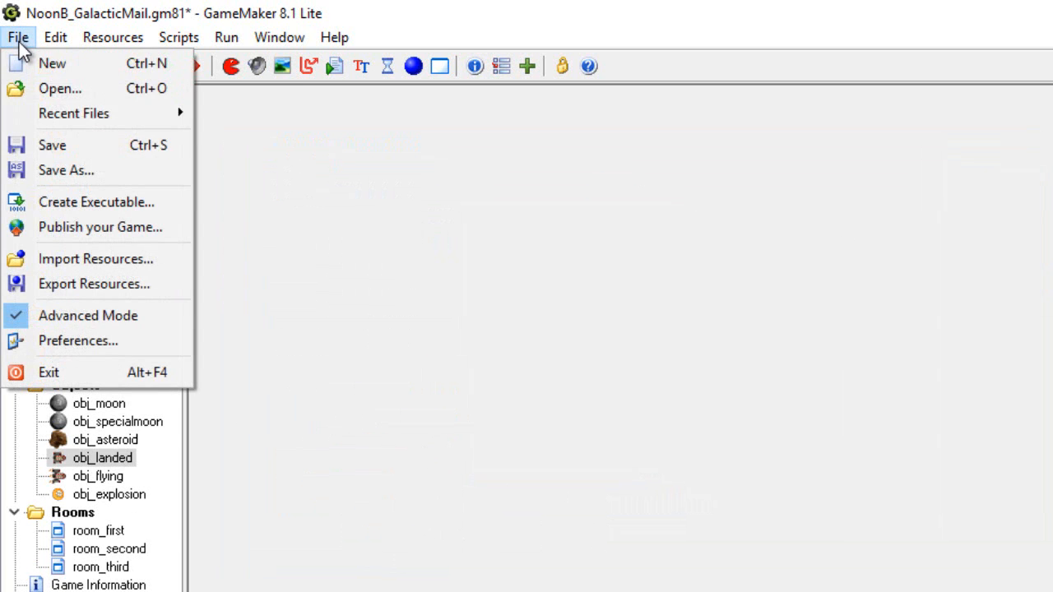
pyautogui.click(47, 147)
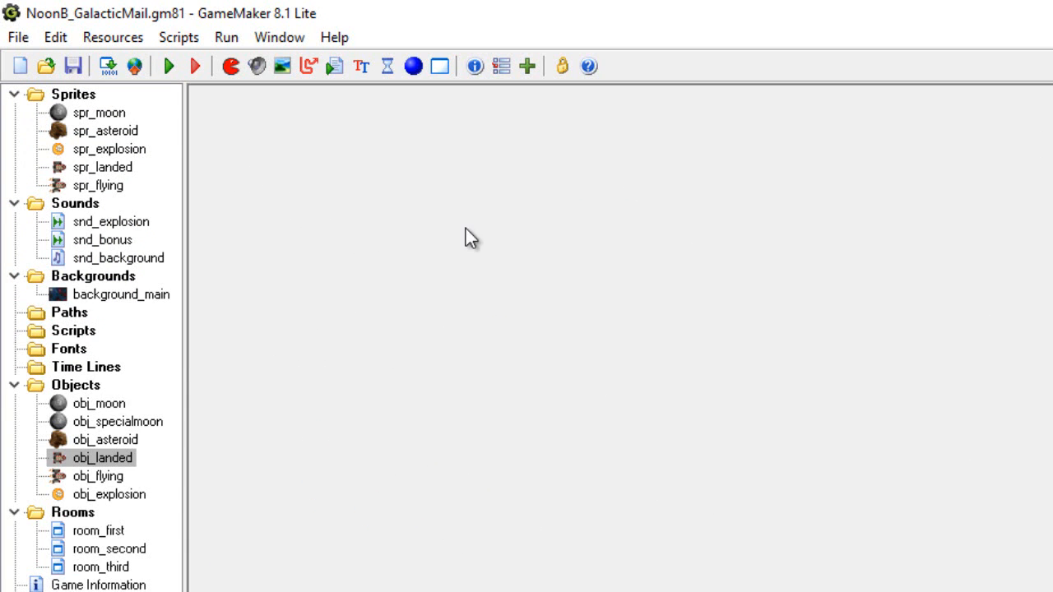
pyautogui.click(169, 68)
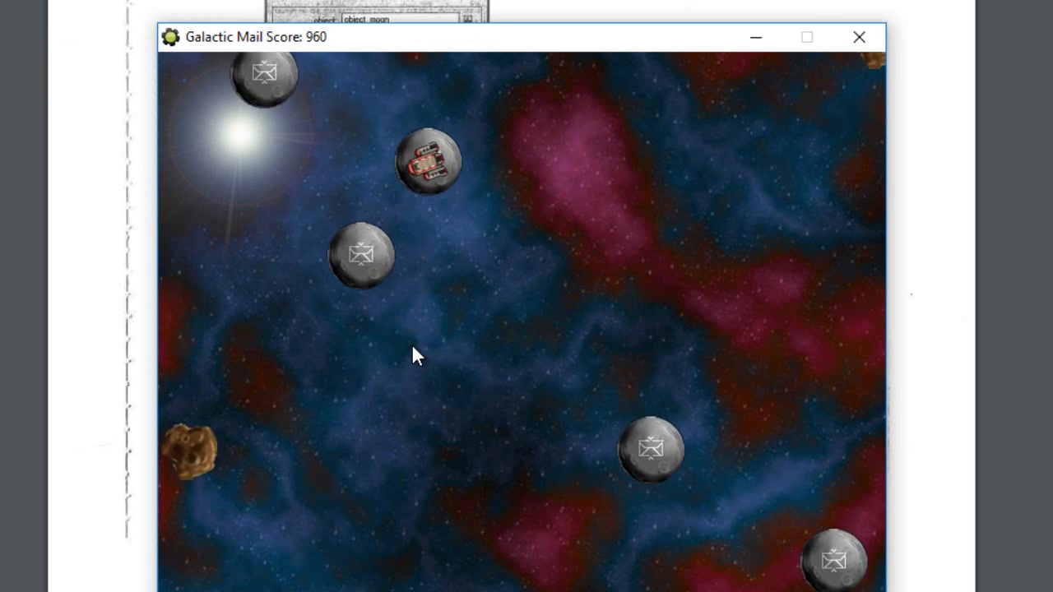
# Test the level change by flying the rocket from moon to moon until the game ends, and dismiss the high-score table
pyautogui.press('space')
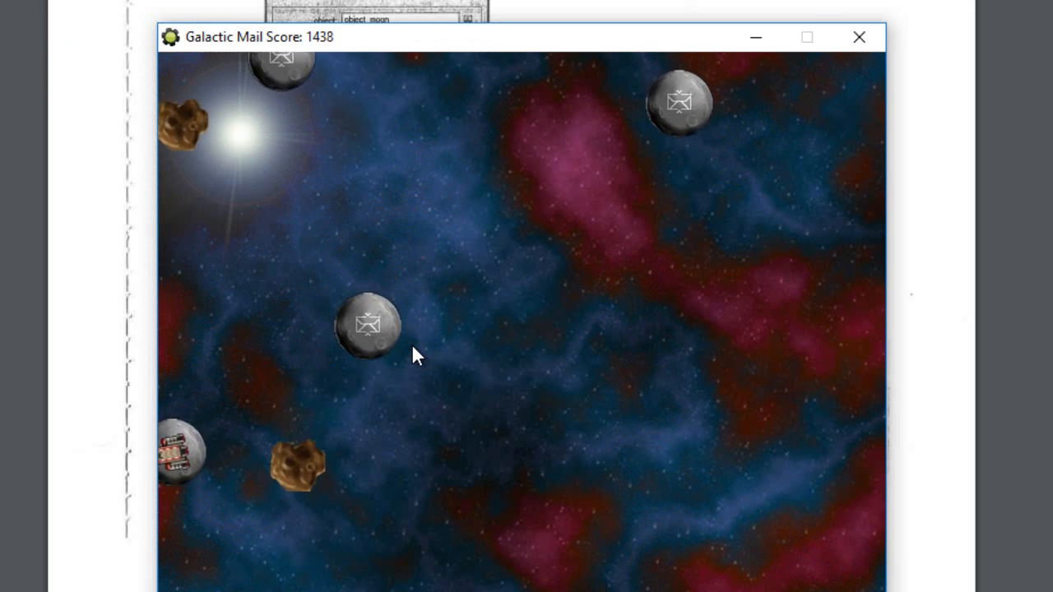
pyautogui.press('space')
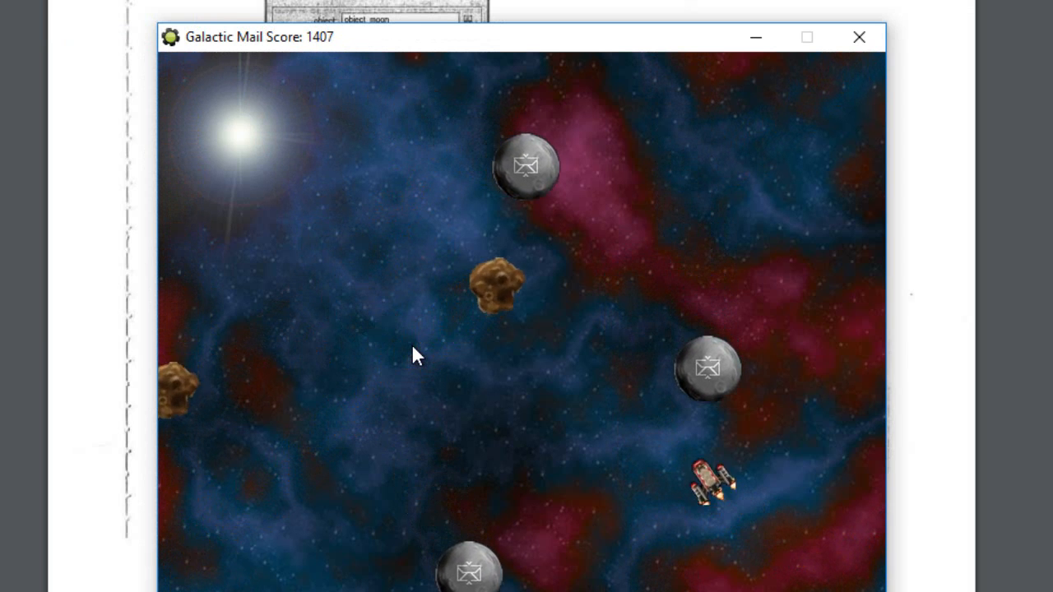
pyautogui.press('space')
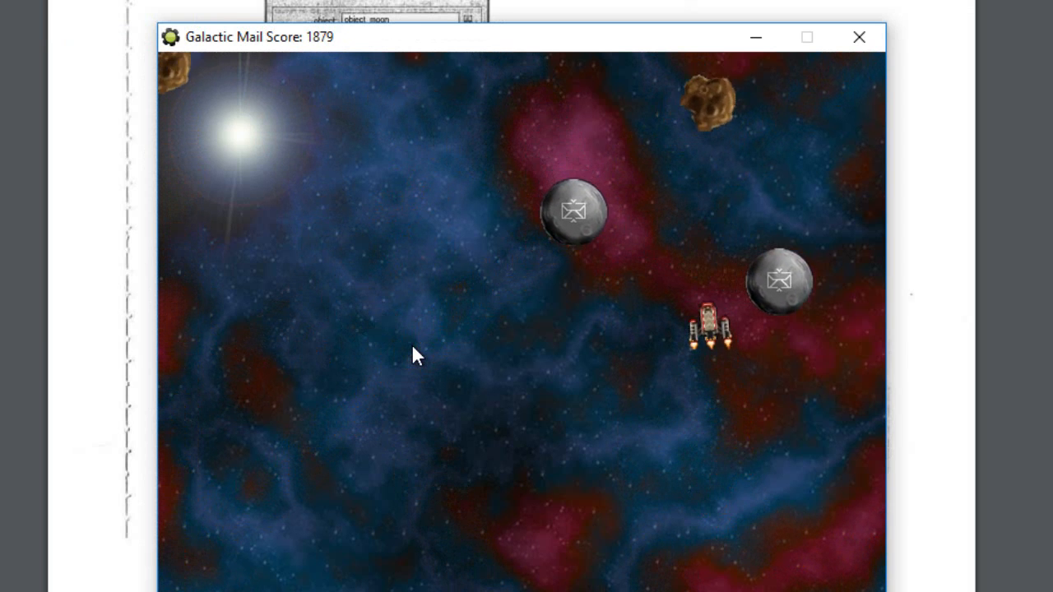
pyautogui.press('Right')
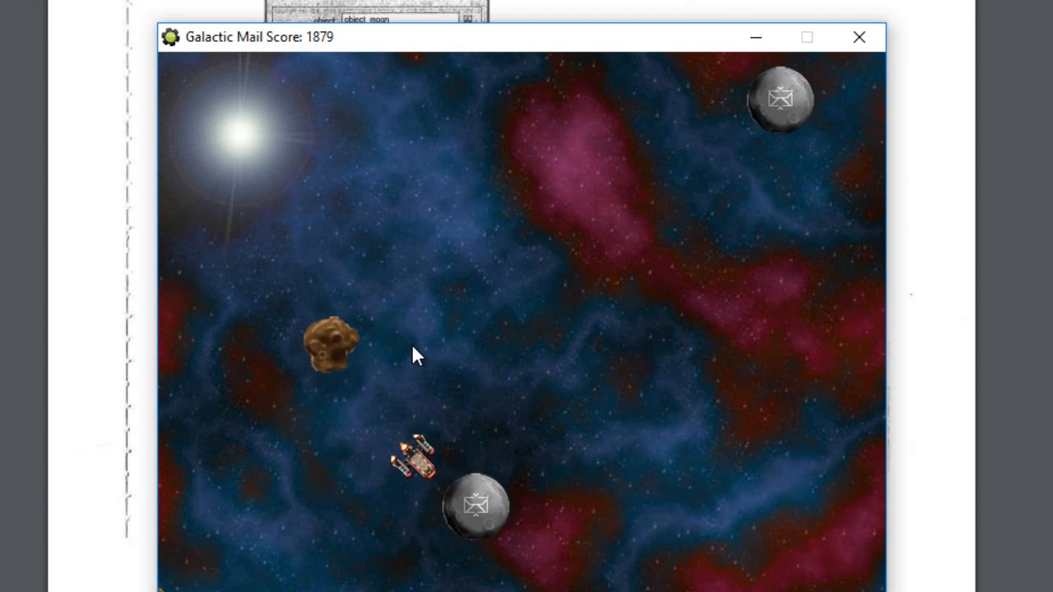
pyautogui.press('space')
pyautogui.press('Right')
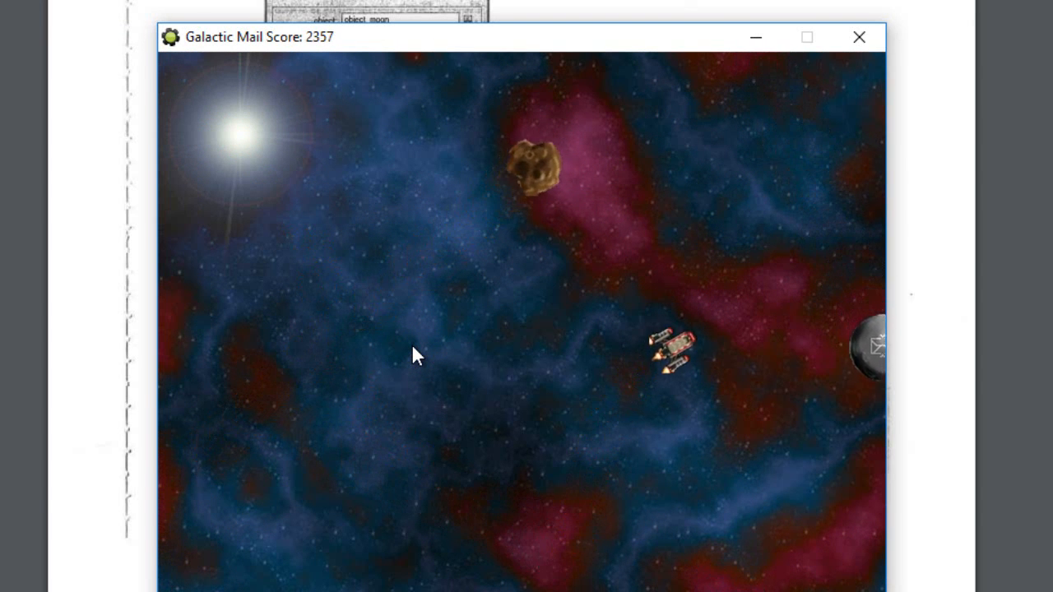
pyautogui.press('Right')
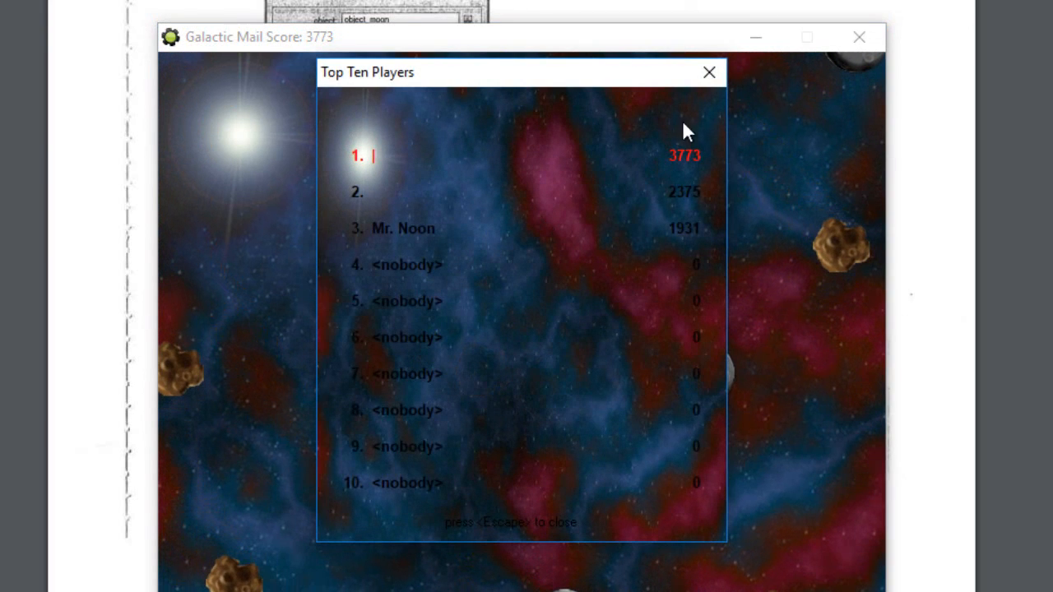
pyautogui.click(706, 80)
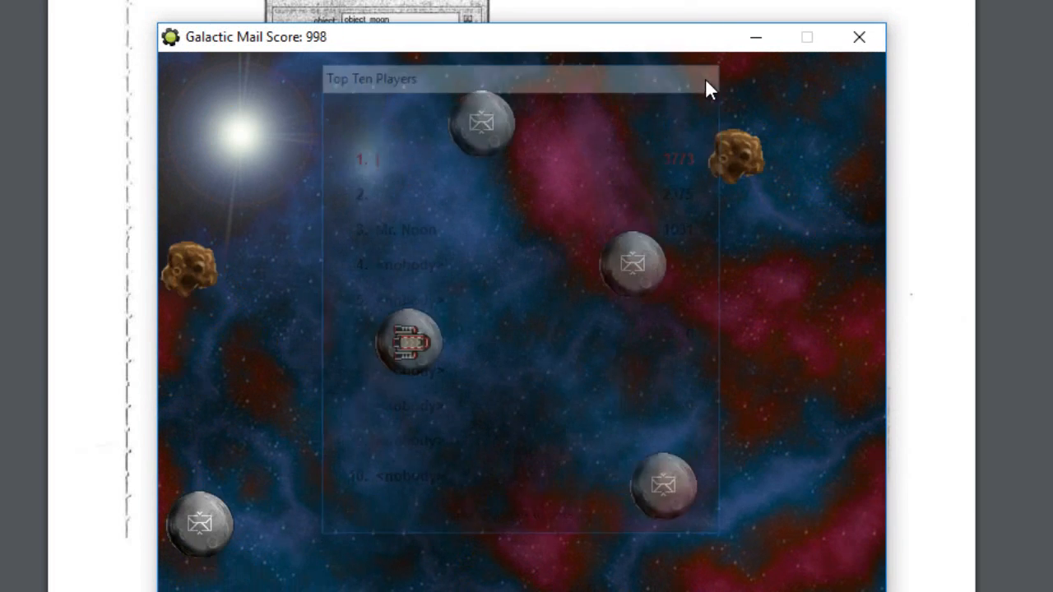
# Play another short round from the first level, and close the Top Ten Players table without entering a name
pyautogui.press('space')
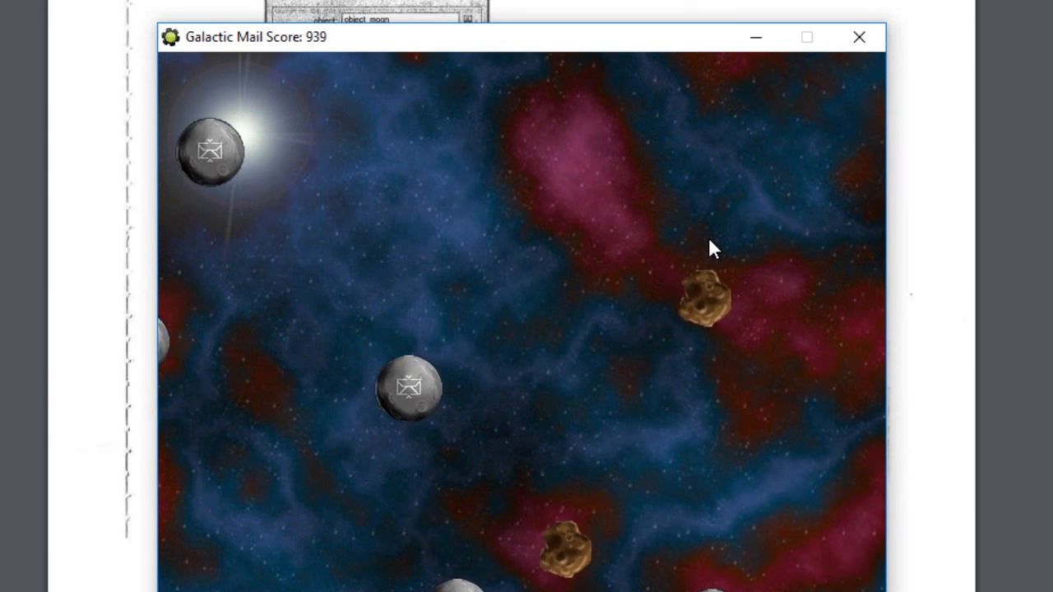
pyautogui.press('space')
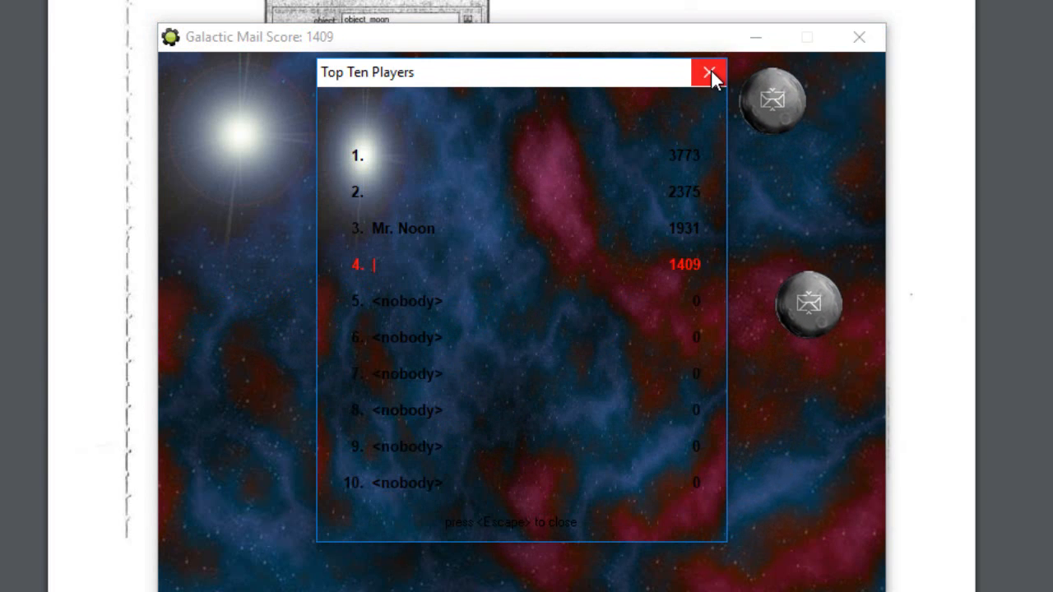
pyautogui.click(711, 70)
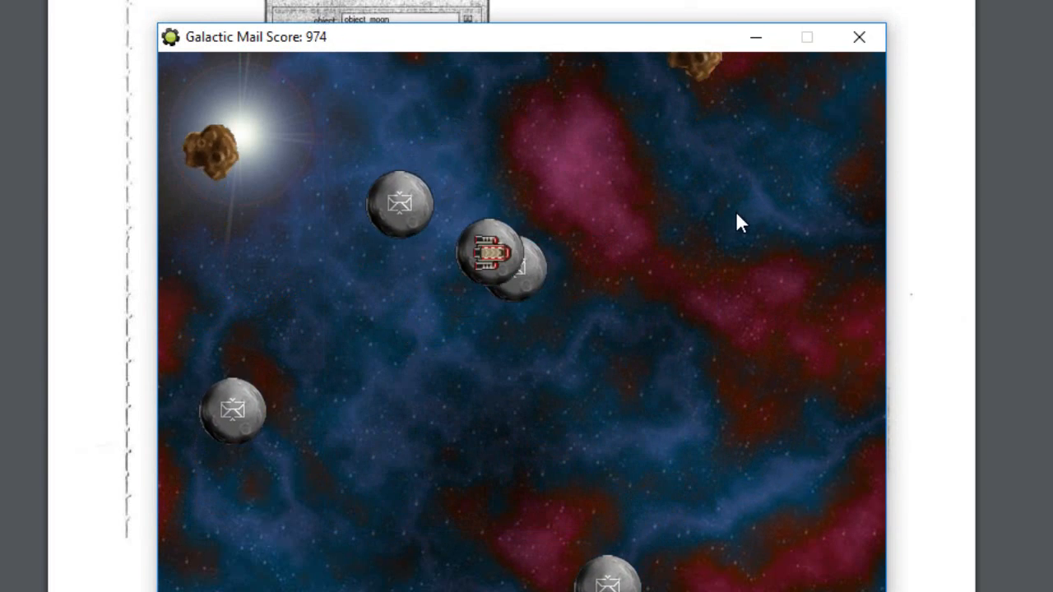
# Replay the first level, steering the rocket onto every moon to reach the next room, and continue playing there
pyautogui.press('space')
pyautogui.press('Left')
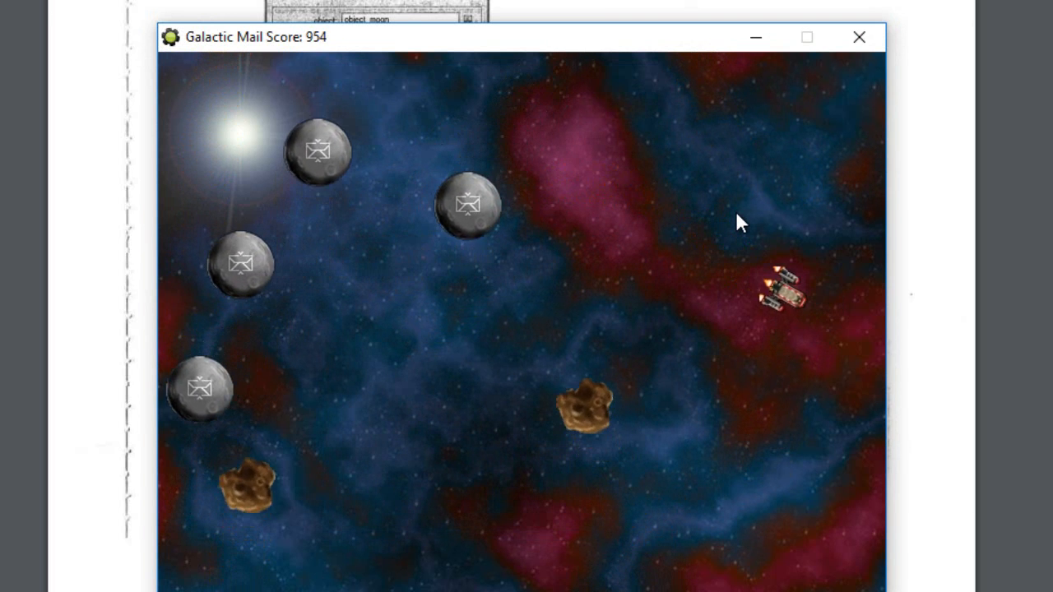
pyautogui.press('space')
pyautogui.press('Right')
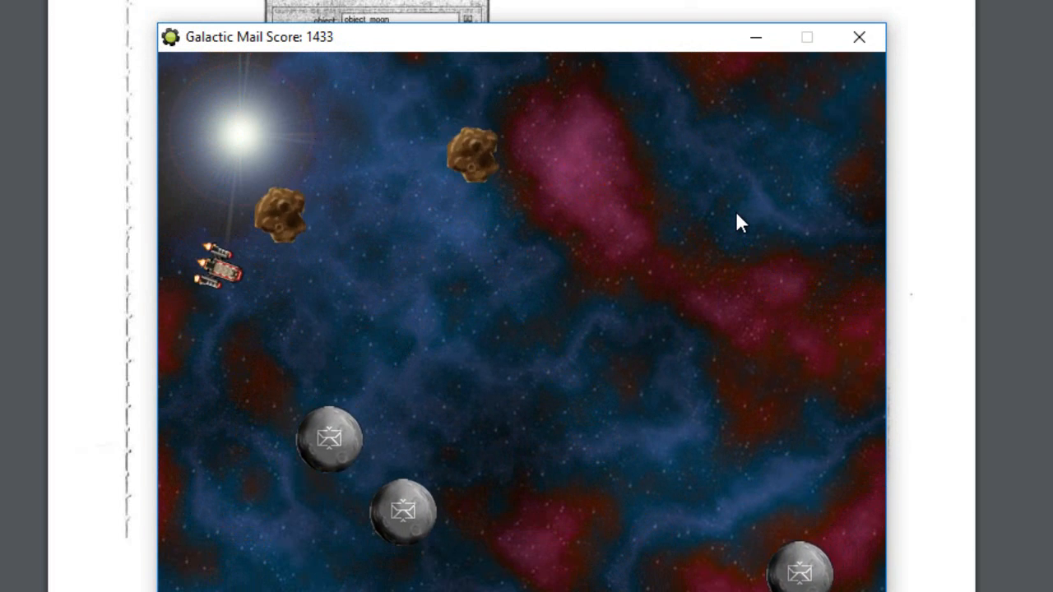
pyautogui.press('Left')
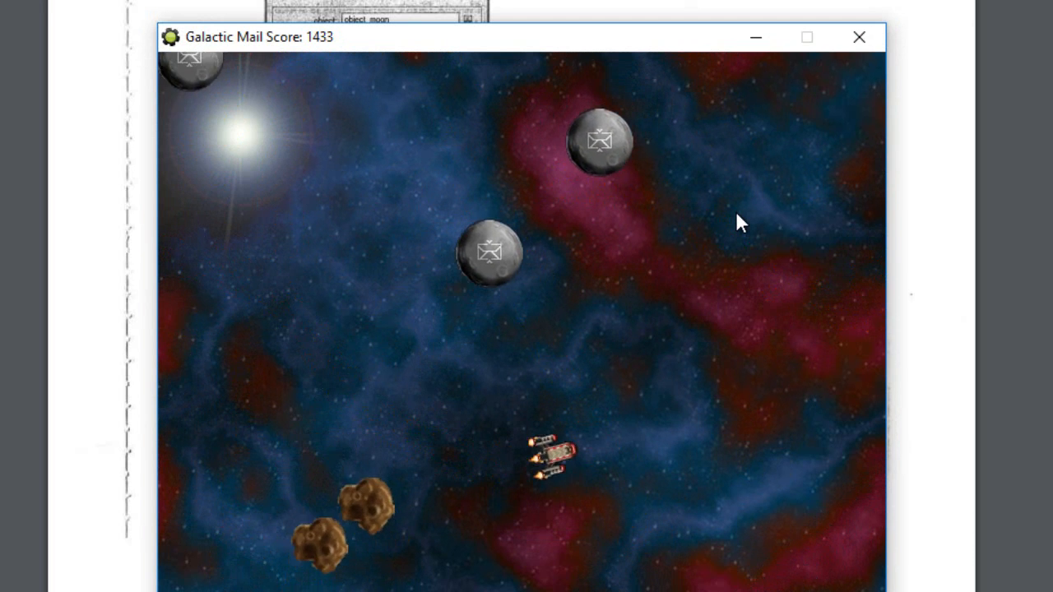
pyautogui.press('Left')
pyautogui.press('Left')
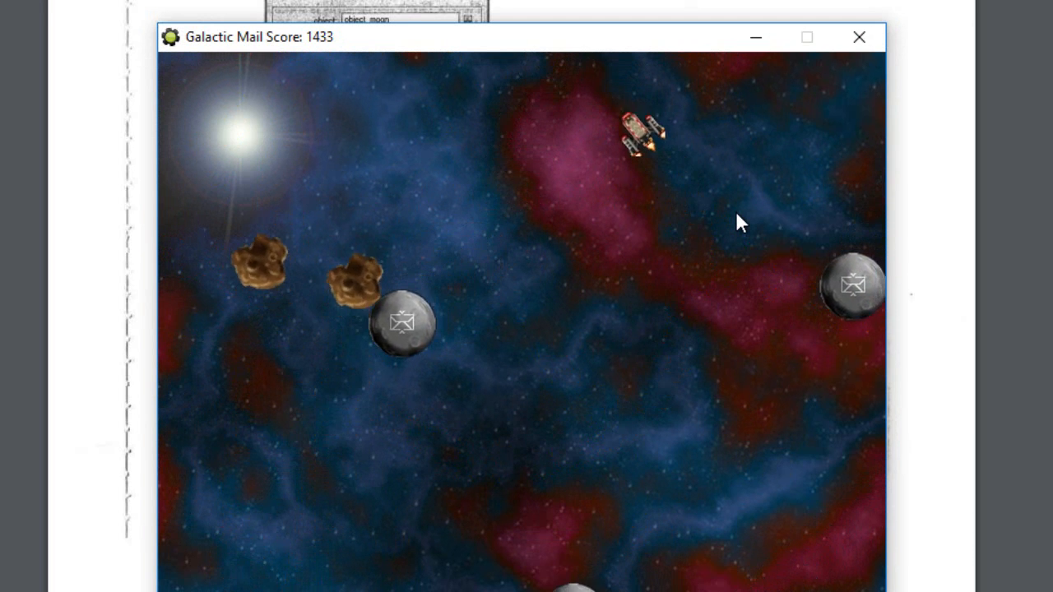
pyautogui.press('Right')
pyautogui.press('space')
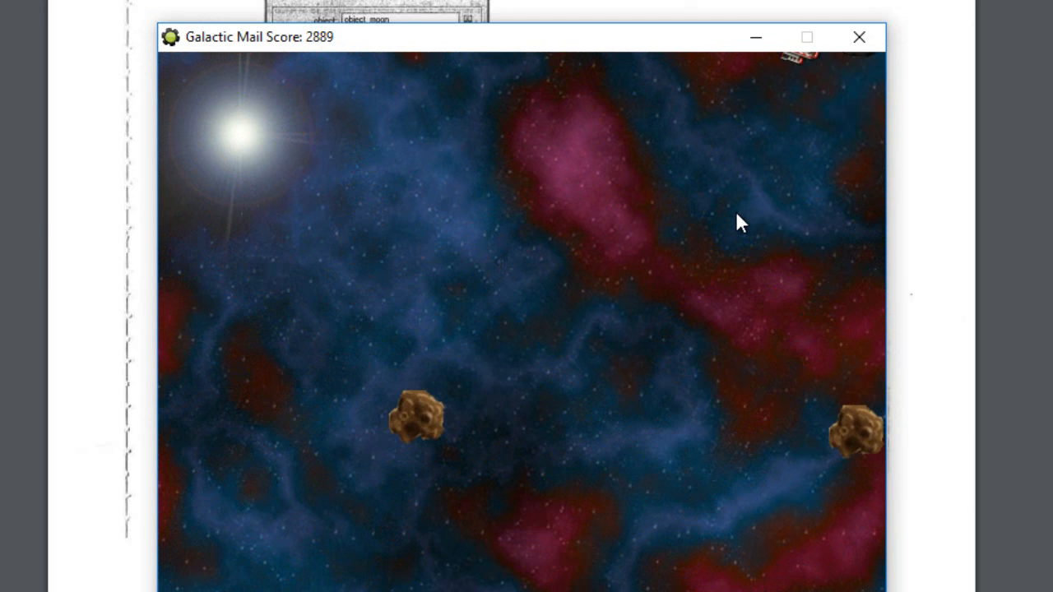
pyautogui.press('space')
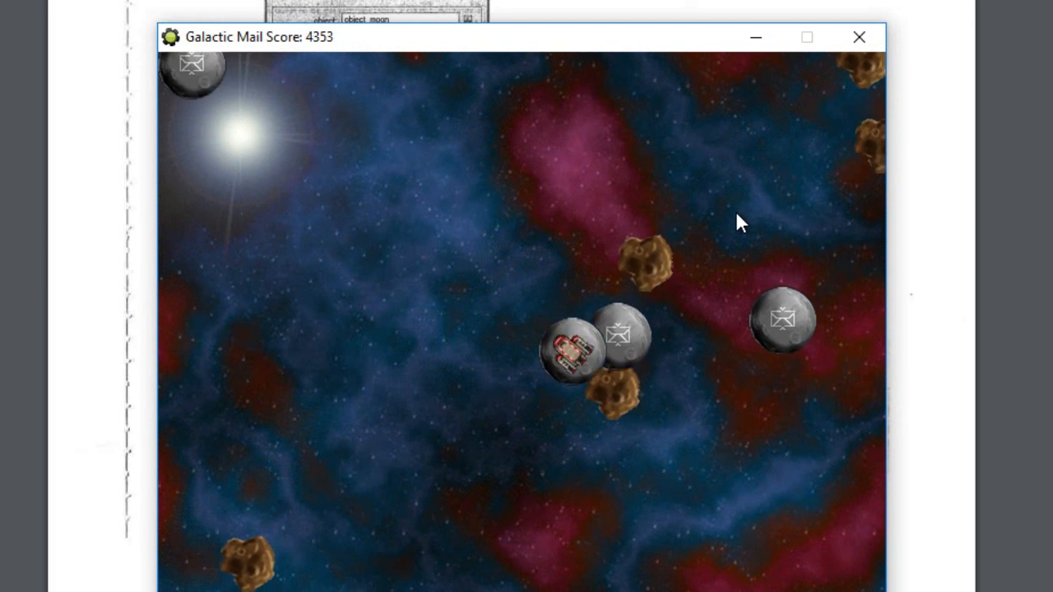
pyautogui.press('space')
pyautogui.press('Left')
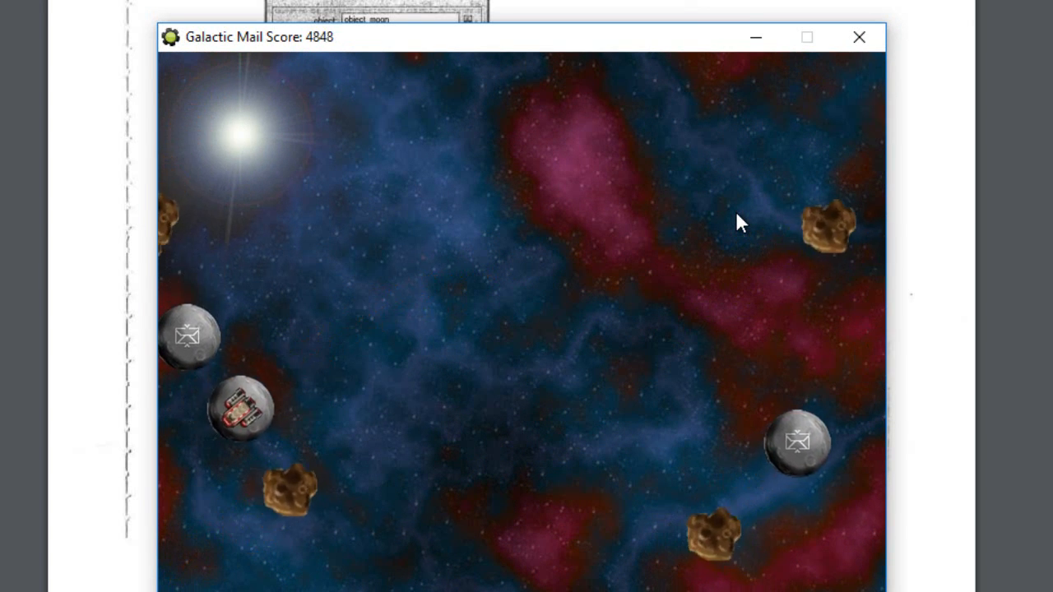
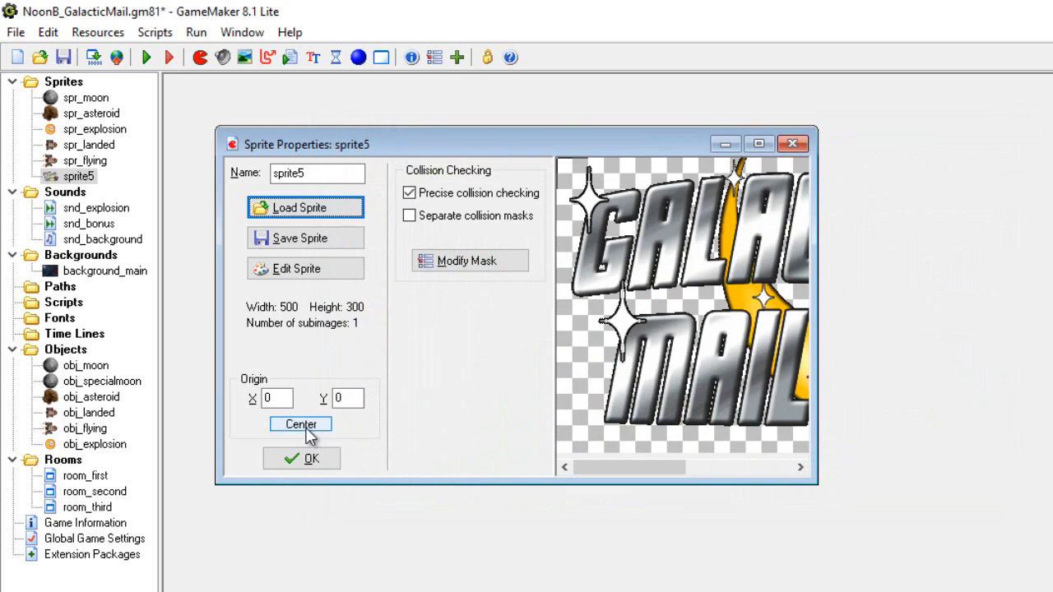
# Center the origin of the loaded title sprite, name it spr_title, and confirm its properties
pyautogui.click(306, 433)
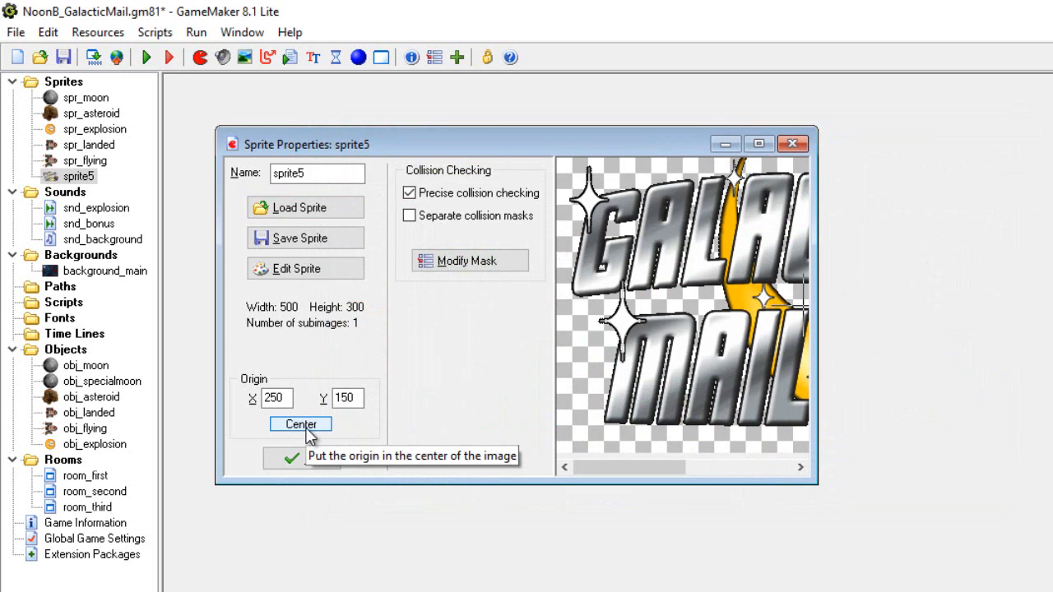
pyautogui.click(325, 174)
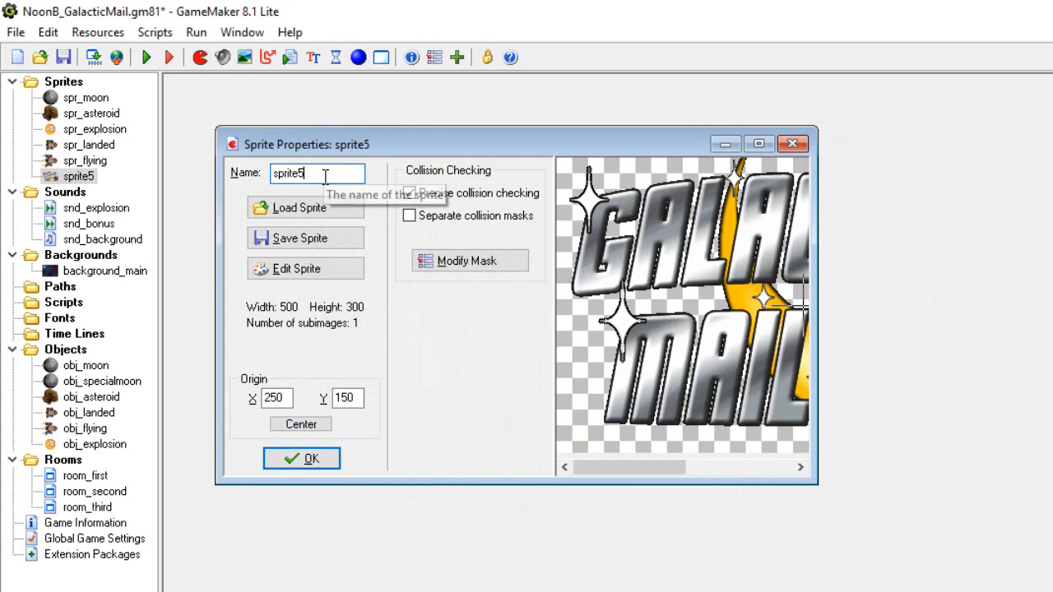
pyautogui.press('BackSpace')
pyautogui.press('BackSpace')
pyautogui.press('BackSpace')
pyautogui.press('BackSpace')
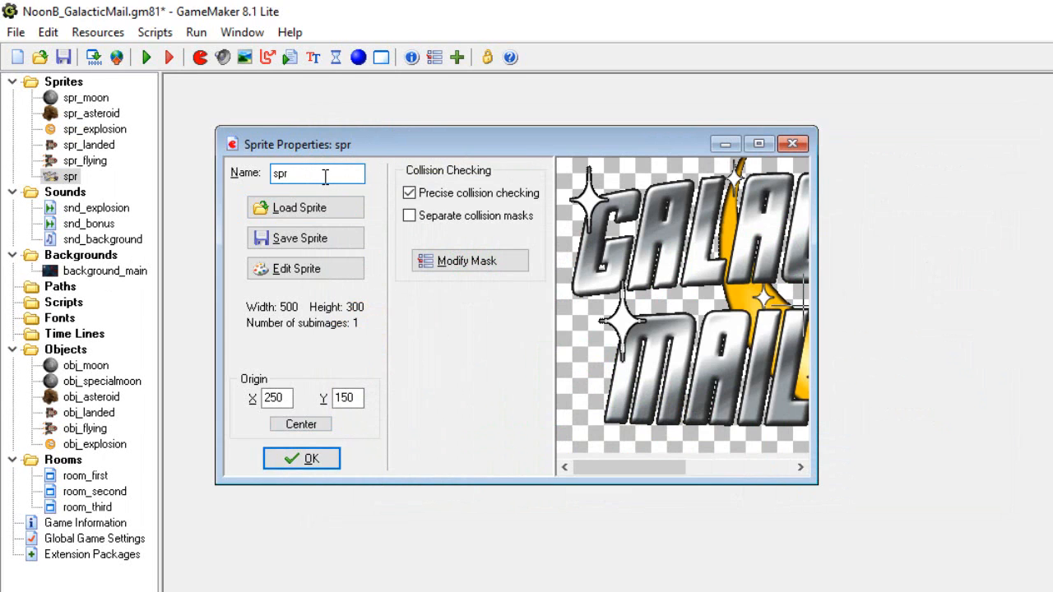
pyautogui.write('_title')
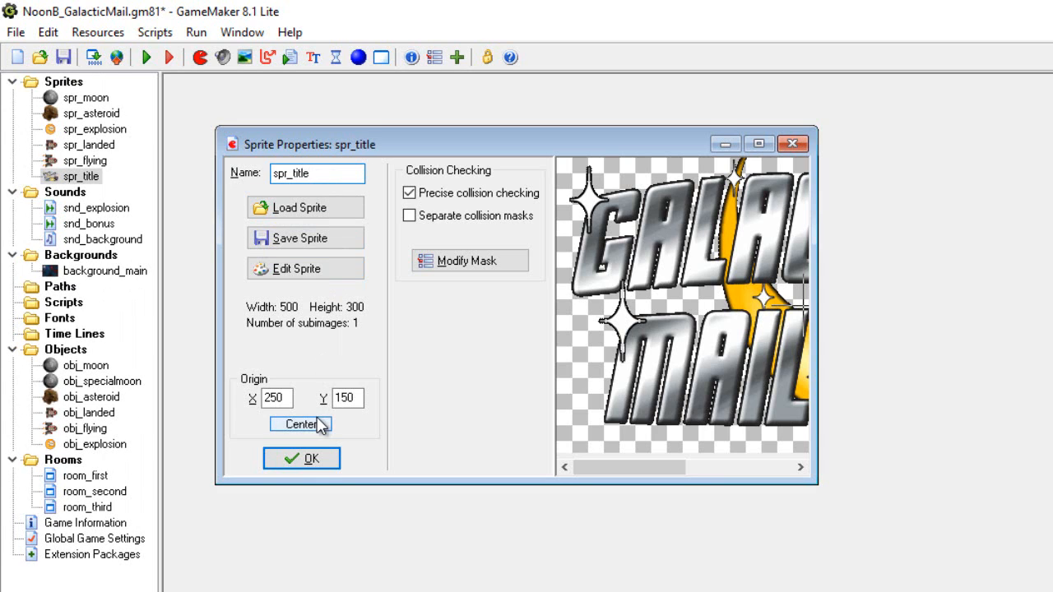
pyautogui.click(314, 459)
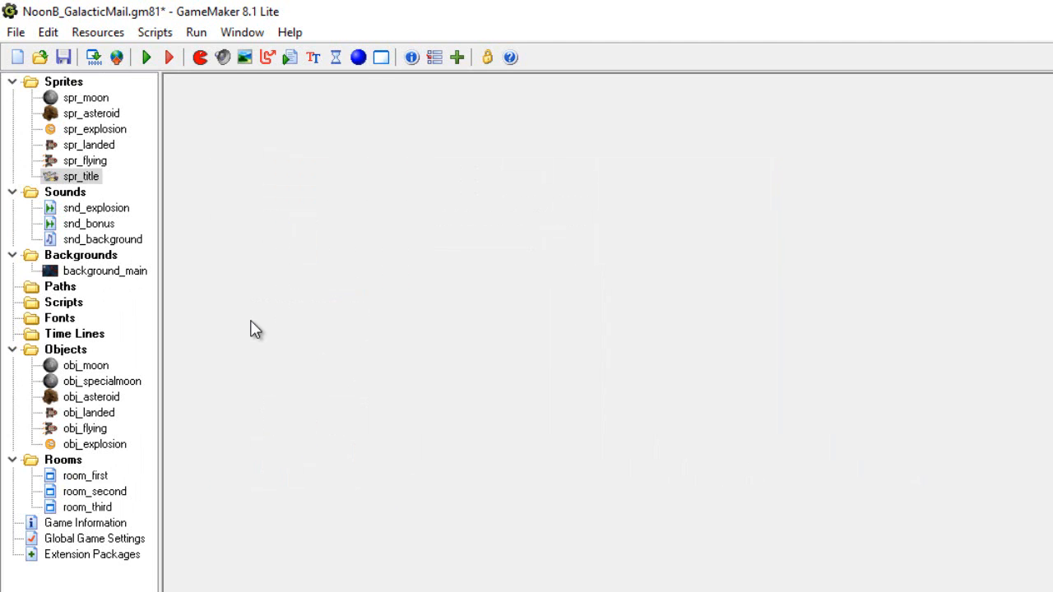
# Create a new object that uses the spr_title sprite, and name it obj_title
pyautogui.click(358, 58)
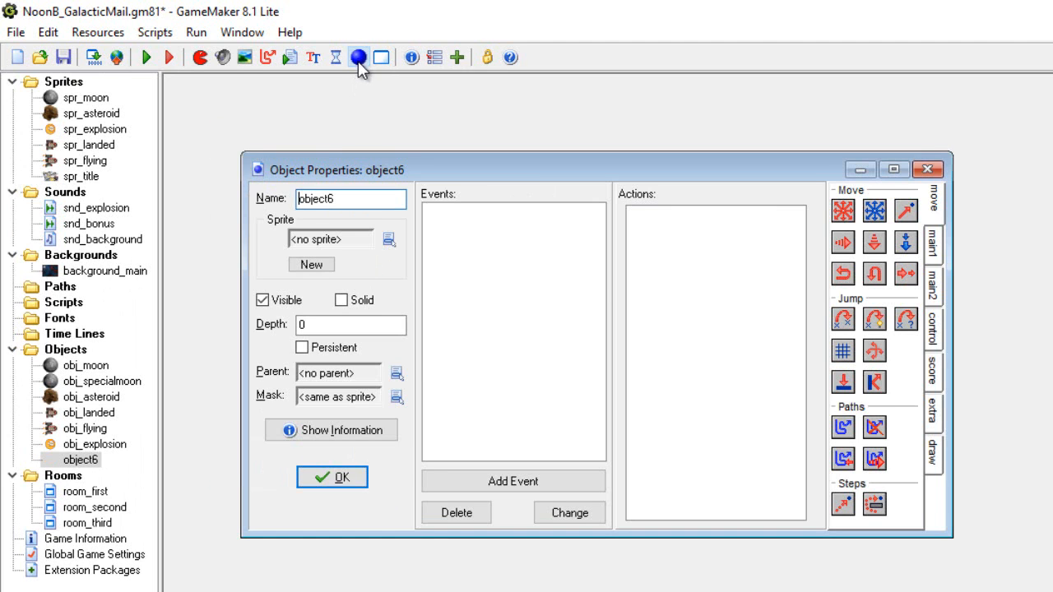
pyautogui.click(388, 240)
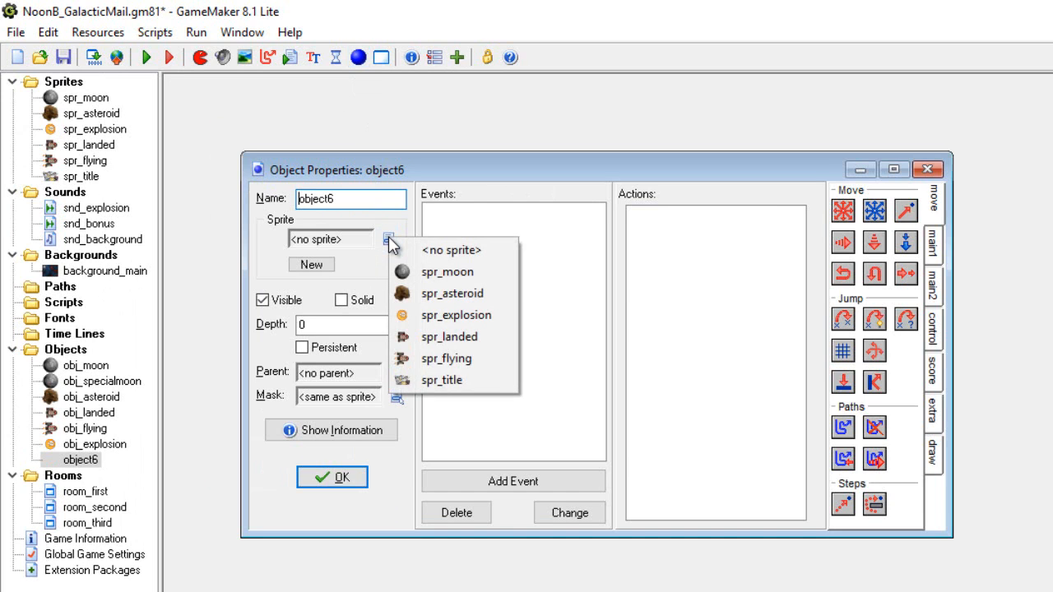
pyautogui.click(432, 381)
pyautogui.press('BackSpace')
pyautogui.press('BackSpace')
pyautogui.press('BackSpace')
pyautogui.press('BackSpace')
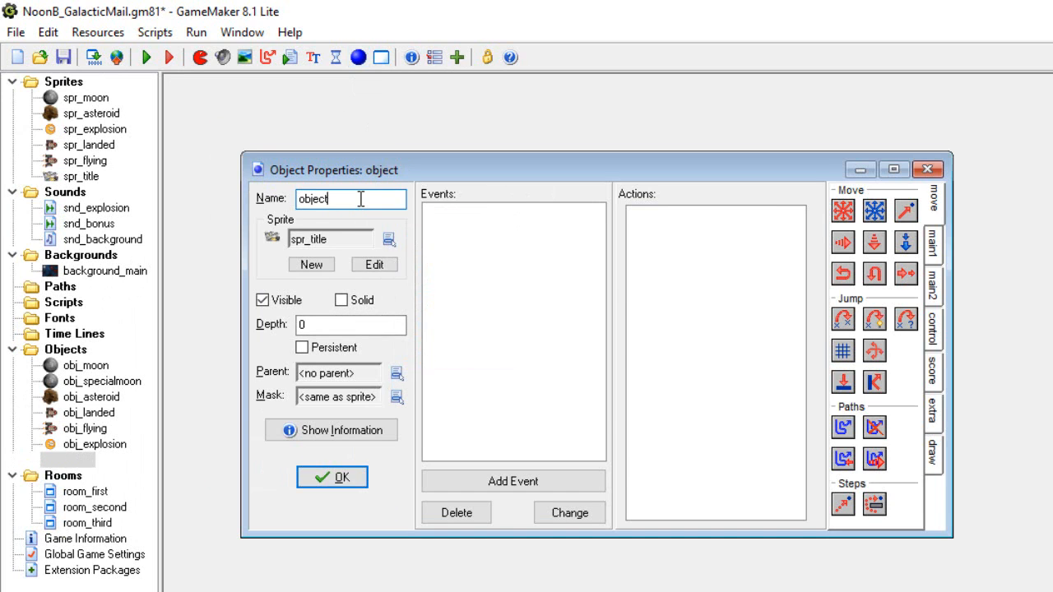
pyautogui.write('_')
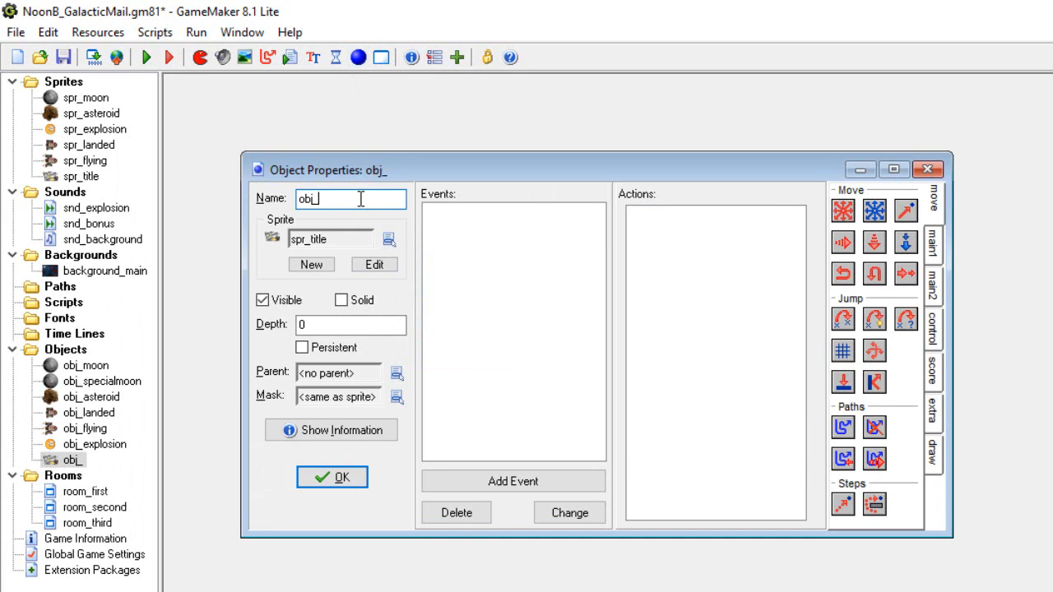
pyautogui.write('title')
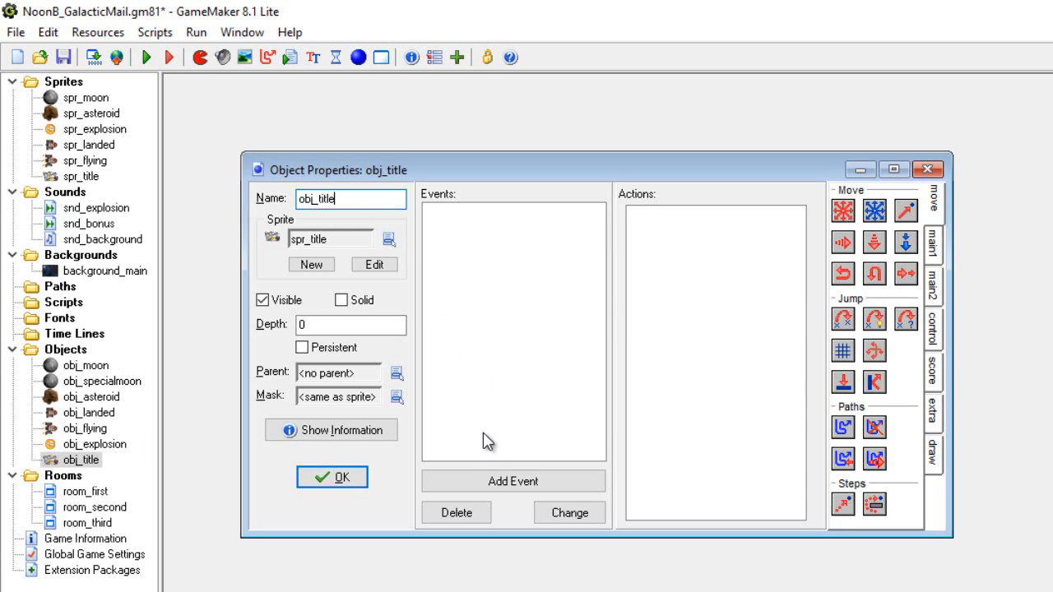
# Add a Create event to obj_title, and open the Game Start event of obj_specialmoon alongside it
pyautogui.click(496, 485)
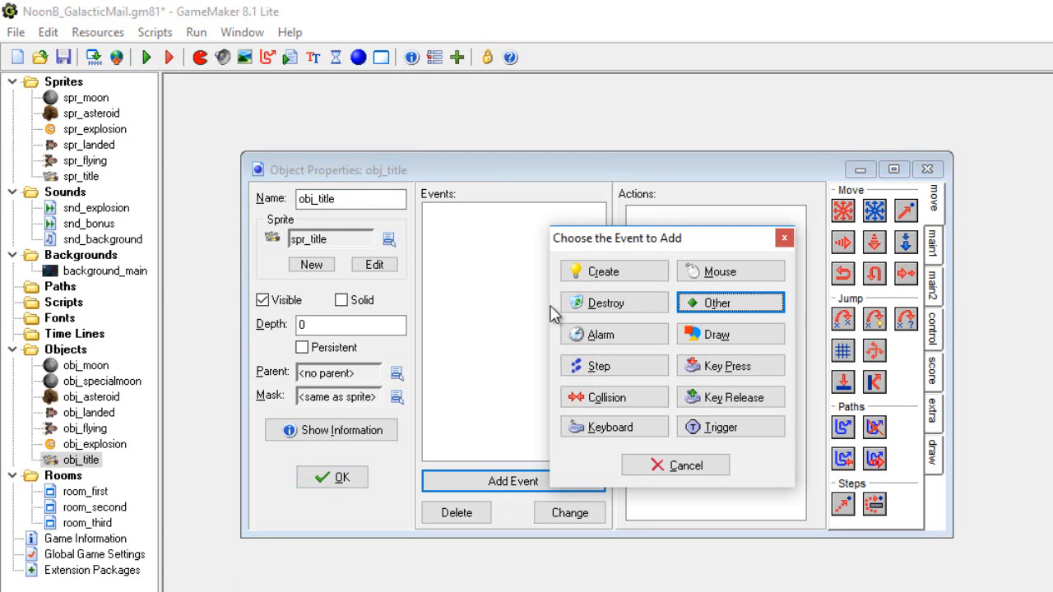
pyautogui.click(595, 274)
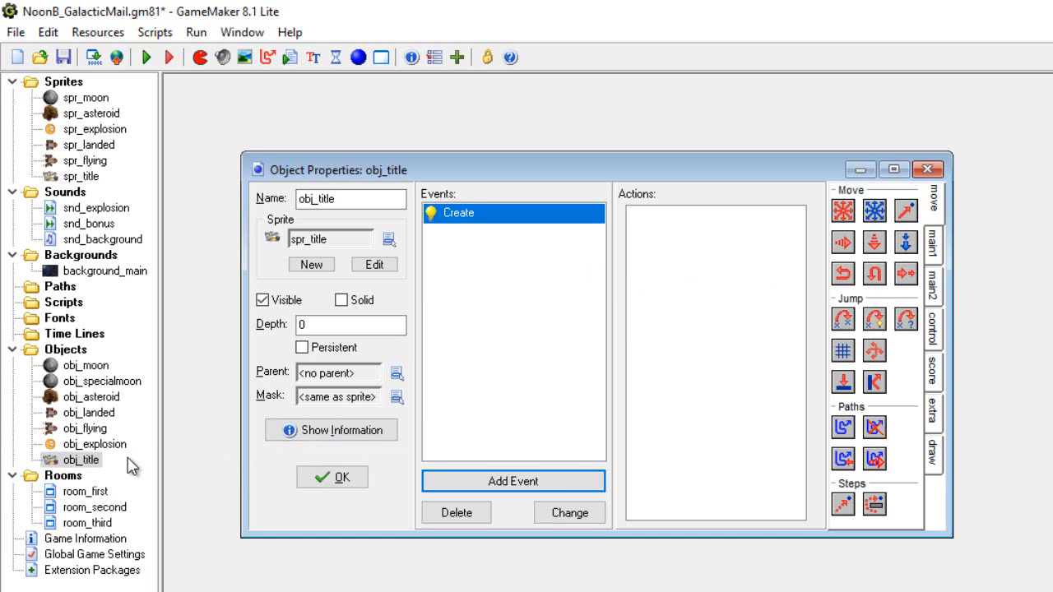
pyautogui.doubleClick(107, 383)
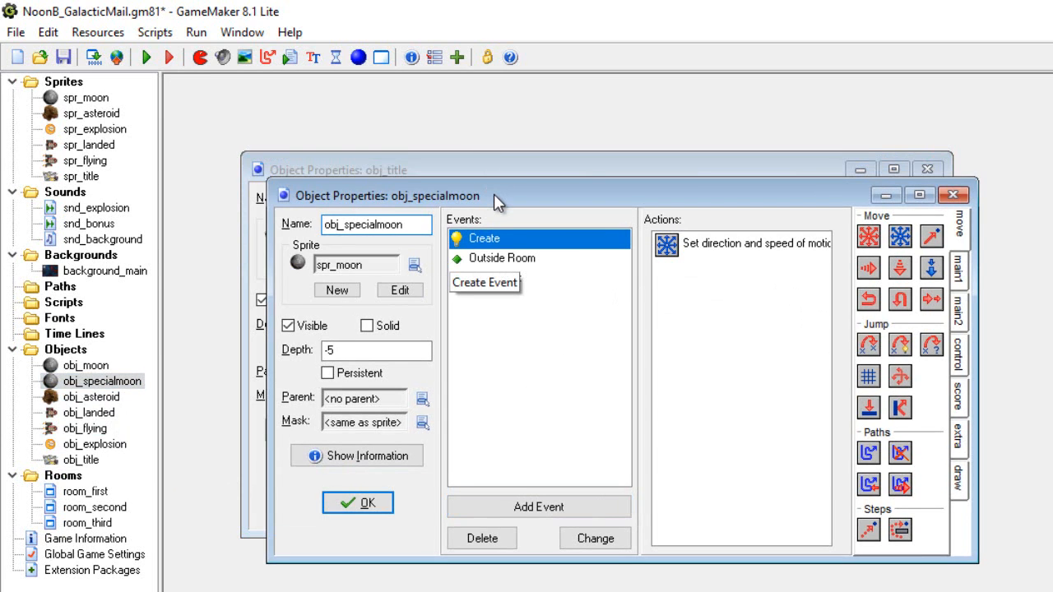
pyautogui.moveTo(496, 195); pyautogui.dragTo(648, 288)
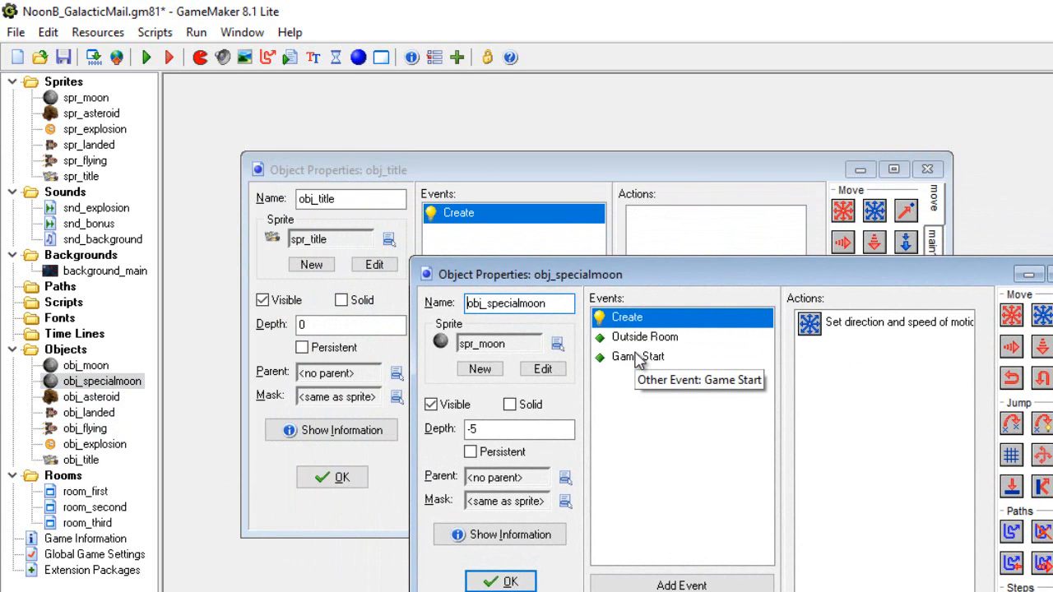
pyautogui.click(638, 358)
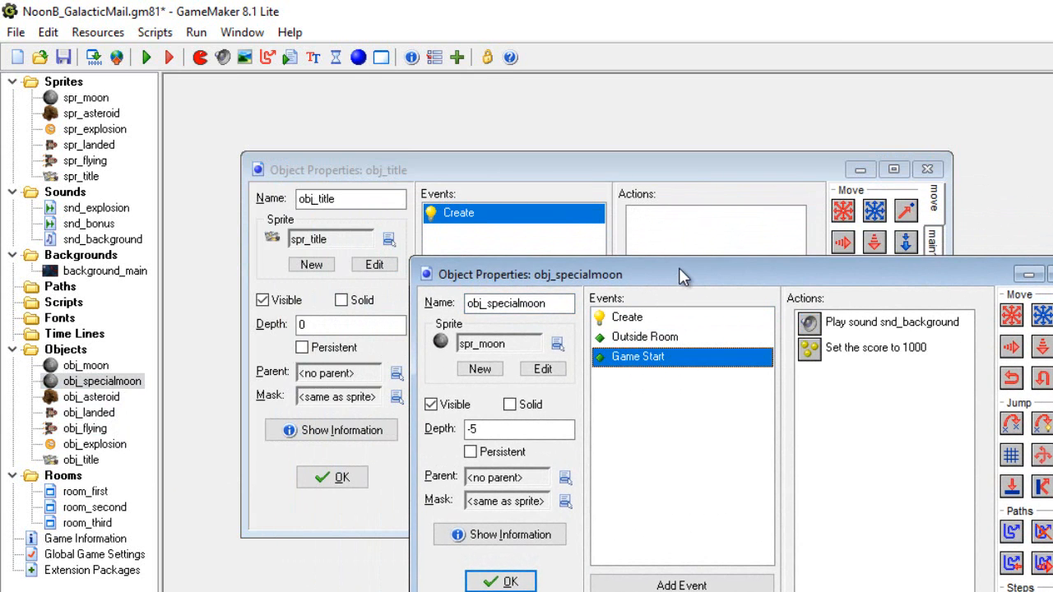
pyautogui.moveTo(680, 269); pyautogui.dragTo(686, 304)
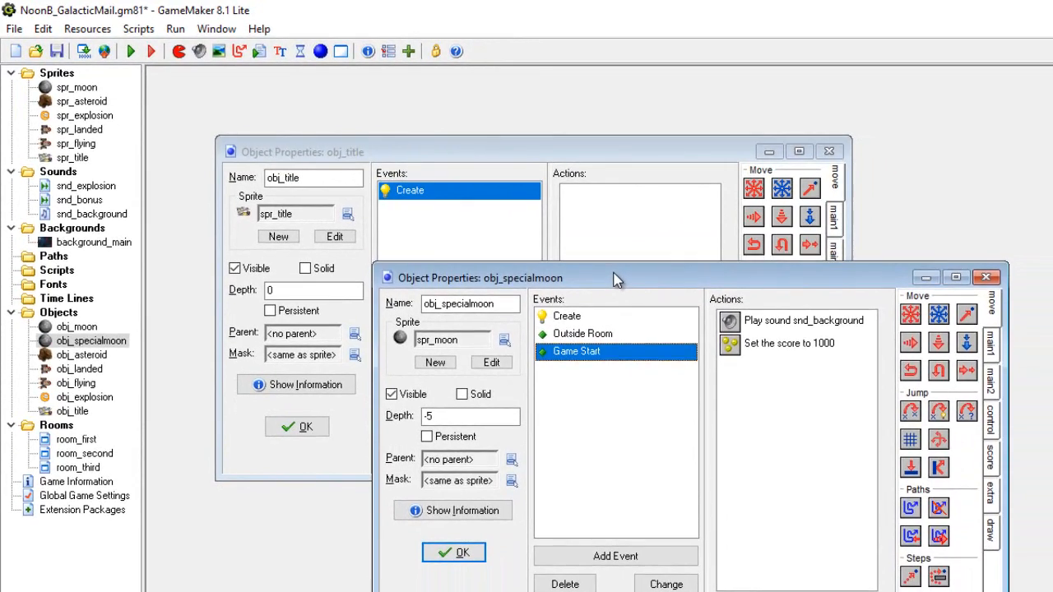
pyautogui.moveTo(616, 280)
pyautogui.mouseDown()
pyautogui.moveTo(618, 300)
pyautogui.moveTo(617, 281)
pyautogui.moveTo(620, 291)
pyautogui.mouseUp()
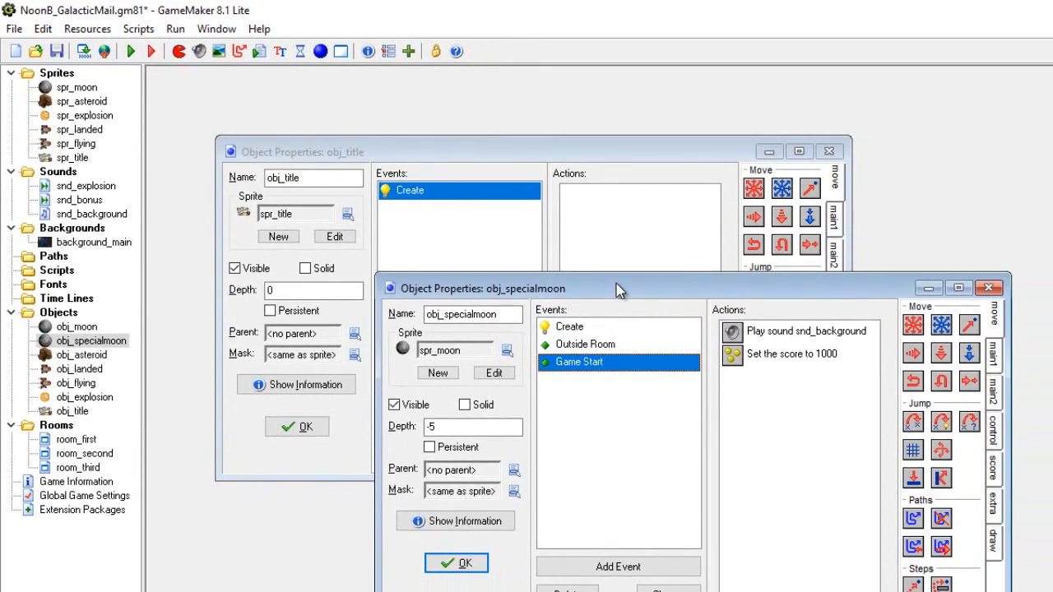
# Move the snd_background sound action and the score action from obj_specialmoon's Game Start event into obj_title's Create event
pyautogui.click(744, 331)
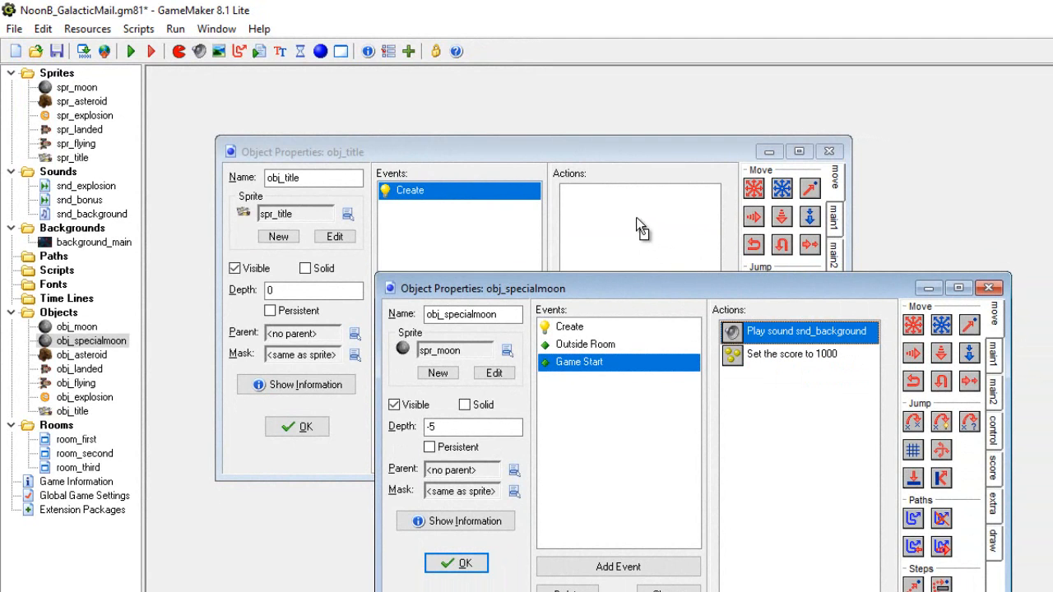
pyautogui.moveTo(636, 217); pyautogui.dragTo(630, 210)
pyautogui.moveTo(794, 333); pyautogui.dragTo(607, 223)
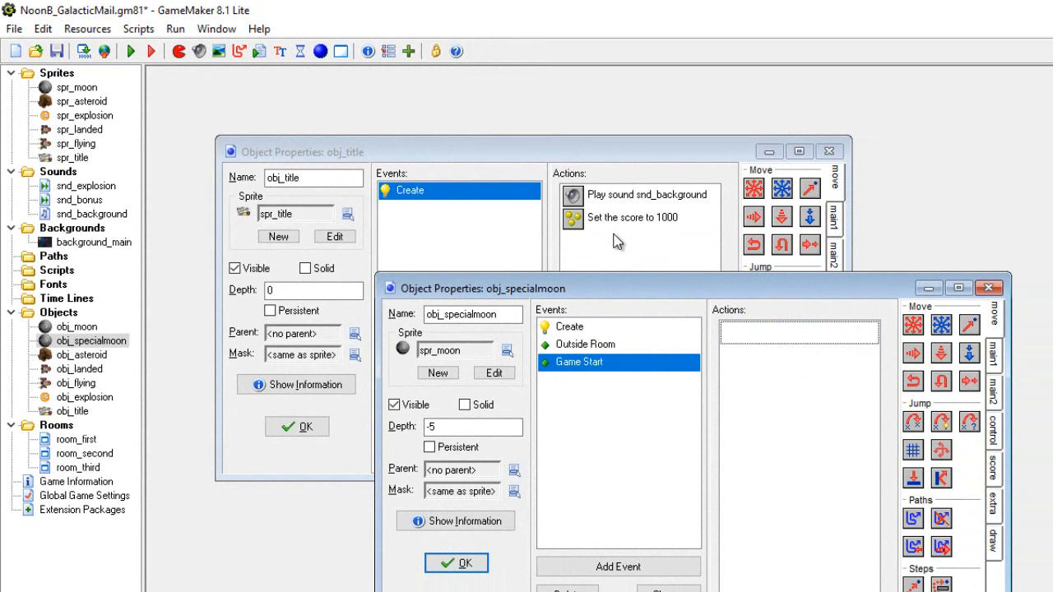
# Delete the emptied Game Start event from obj_specialmoon and confirm the object's properties
pyautogui.rightClick(587, 370)
pyautogui.click(620, 433)
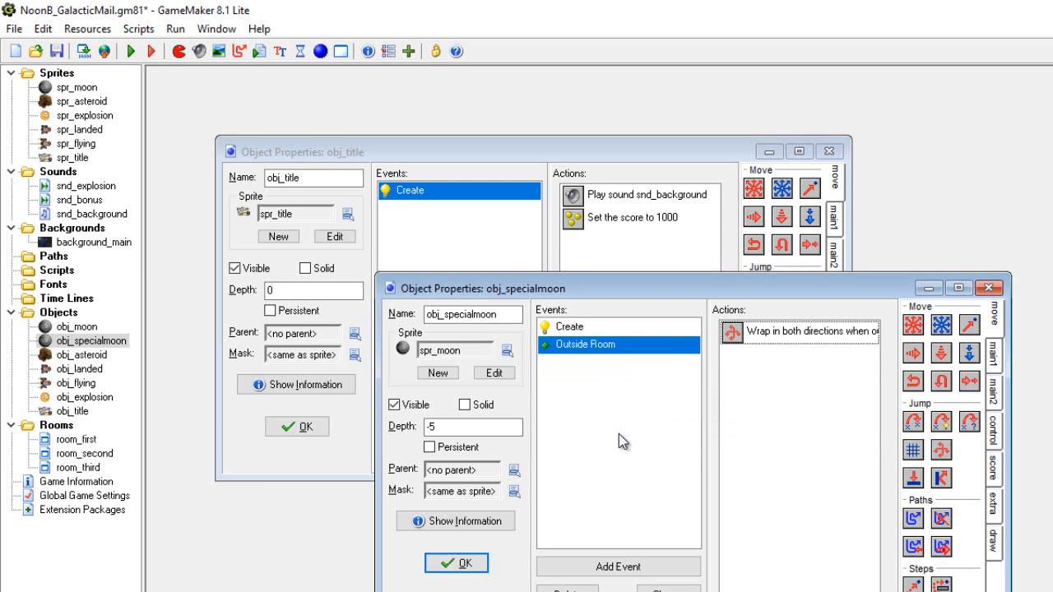
pyautogui.click(459, 564)
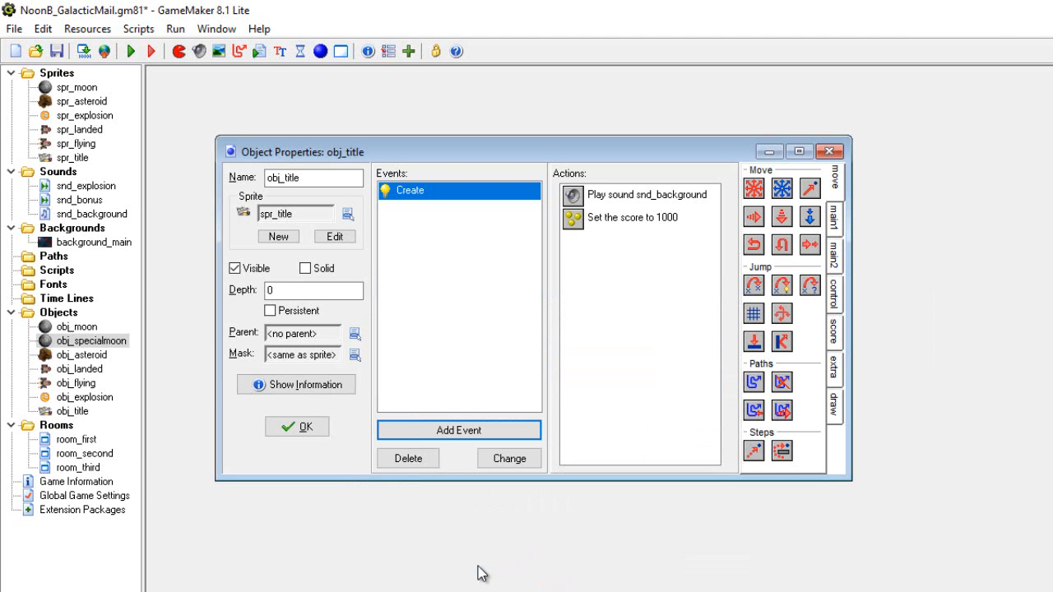
# Add a key press event for any key to obj_title
pyautogui.click(490, 437)
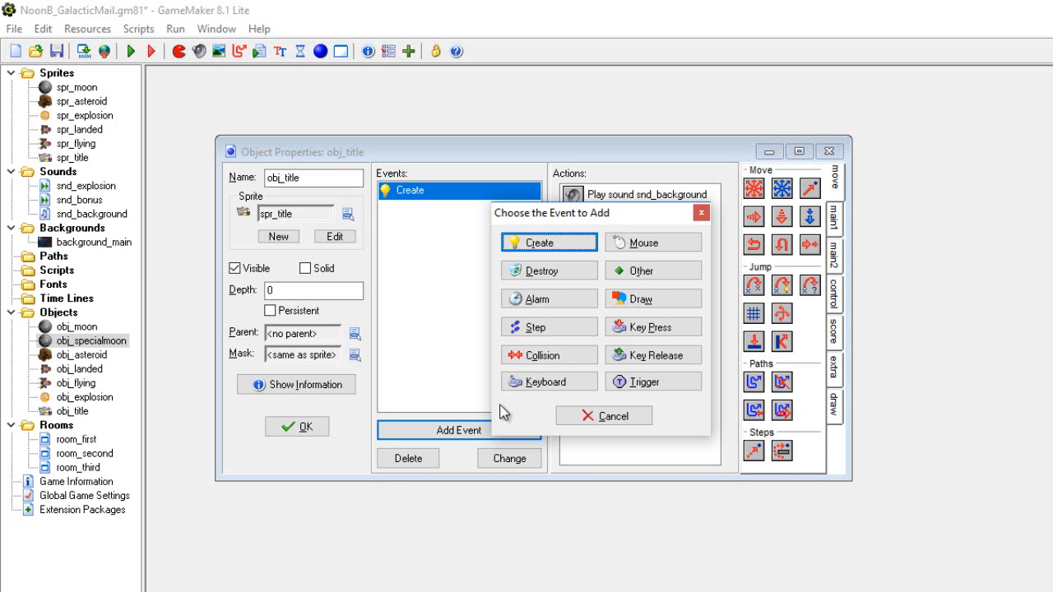
pyautogui.click(661, 329)
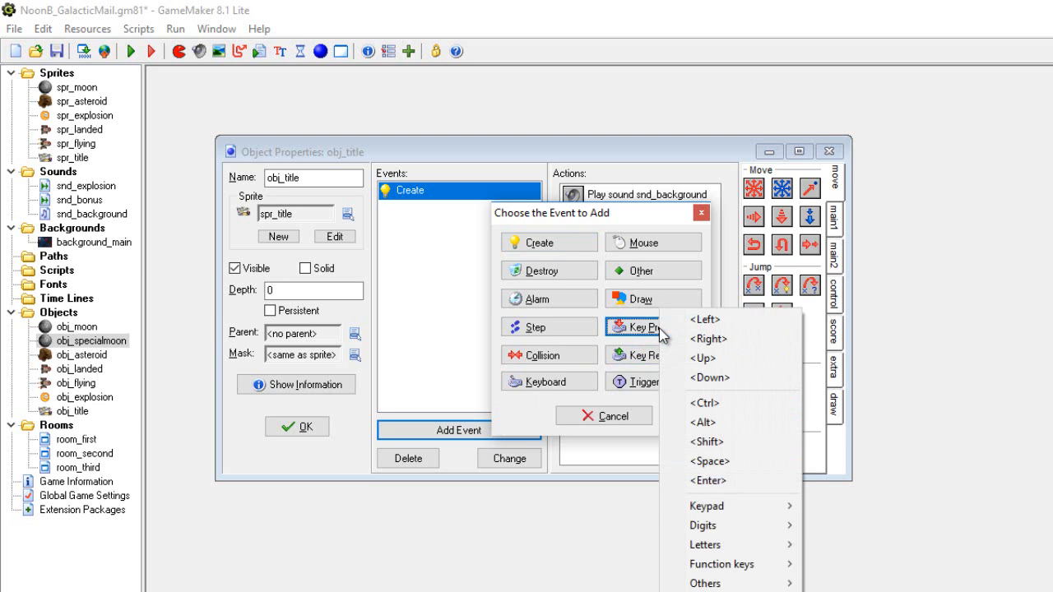
pyautogui.click(724, 591)
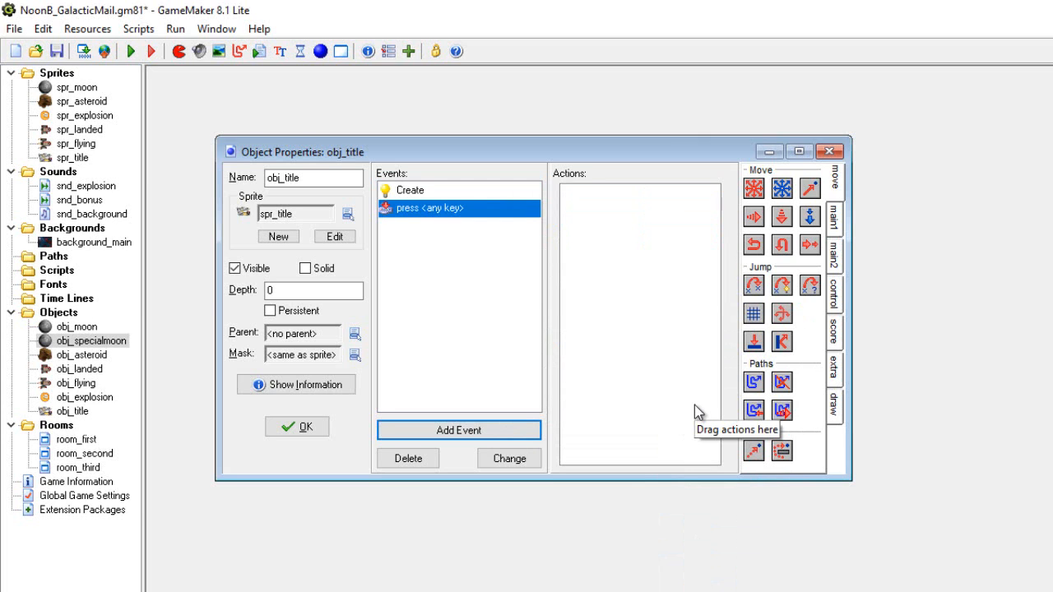
# Add a Next Room action with the Create from center transition to the any-key event, and confirm obj_title
pyautogui.click(831, 231)
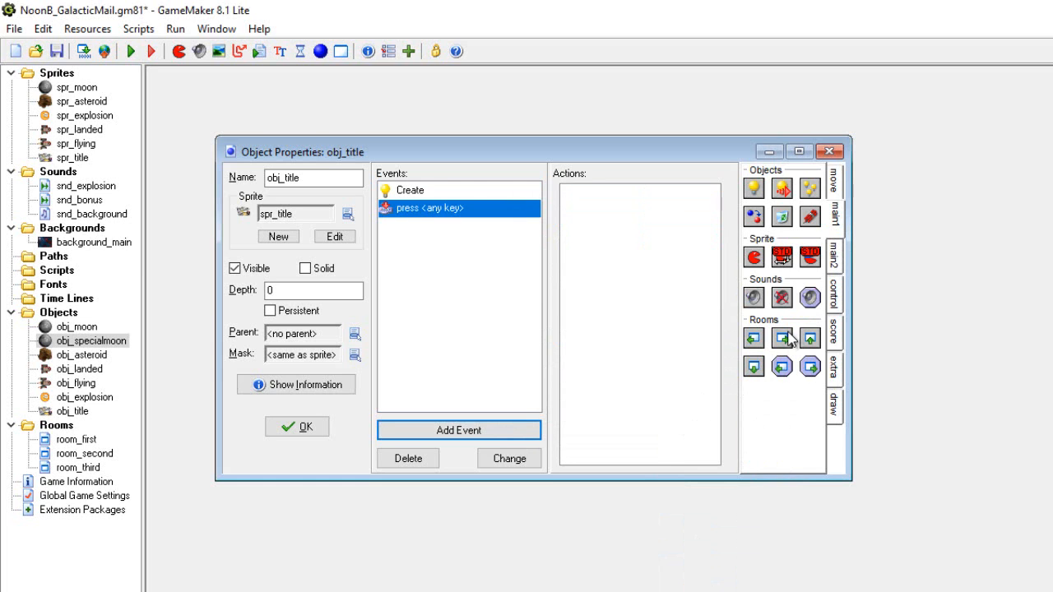
pyautogui.moveTo(790, 338); pyautogui.dragTo(615, 228)
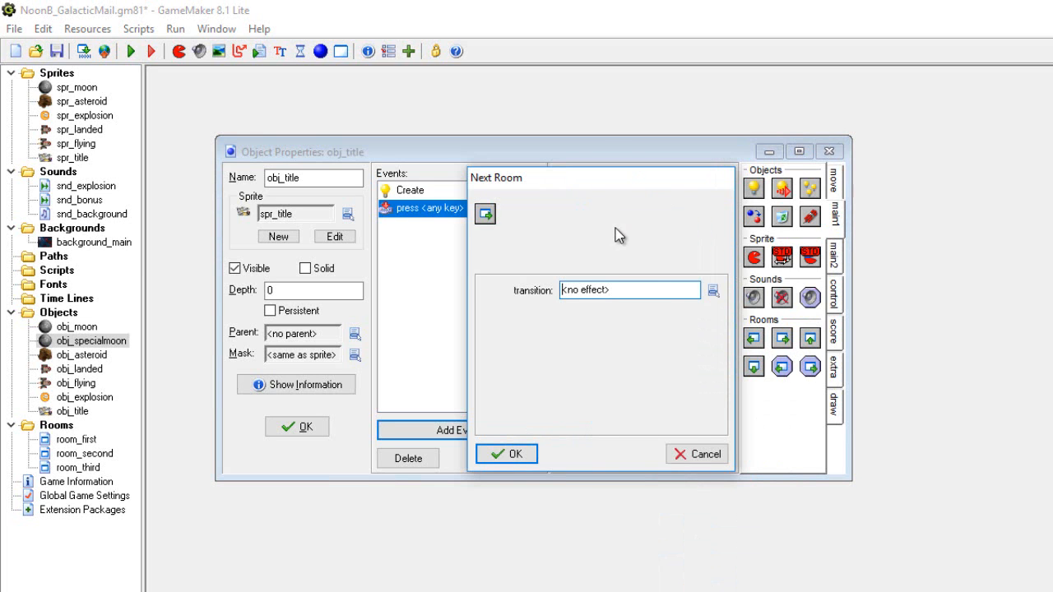
pyautogui.click(713, 293)
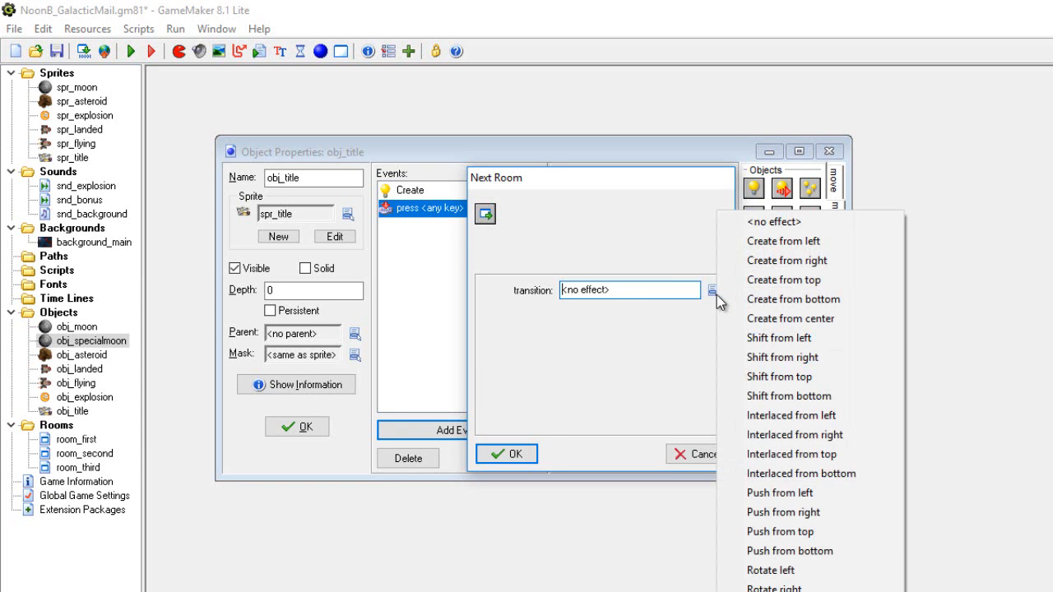
pyautogui.click(775, 323)
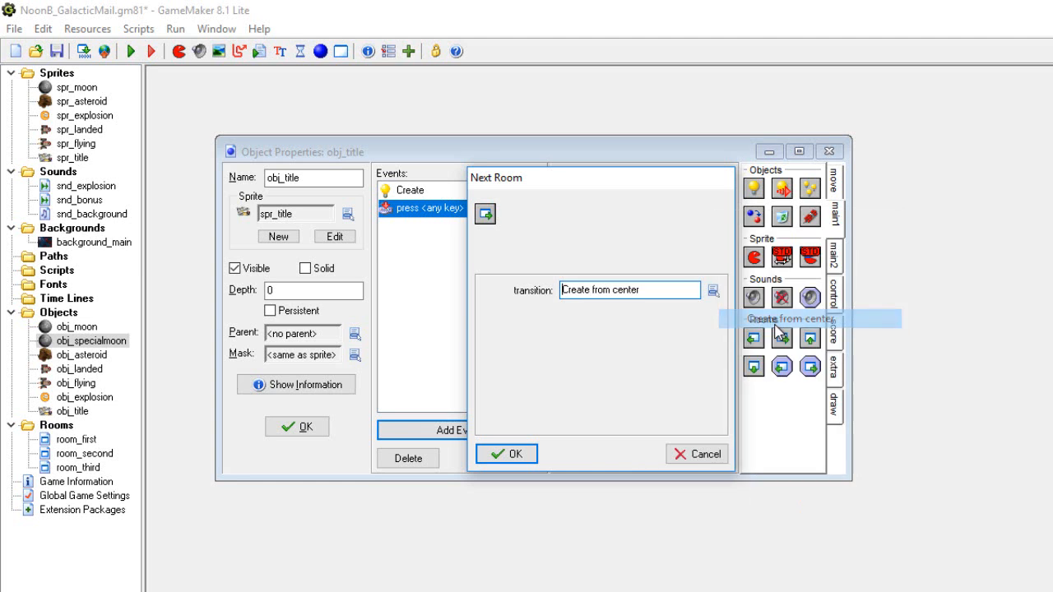
pyautogui.click(515, 455)
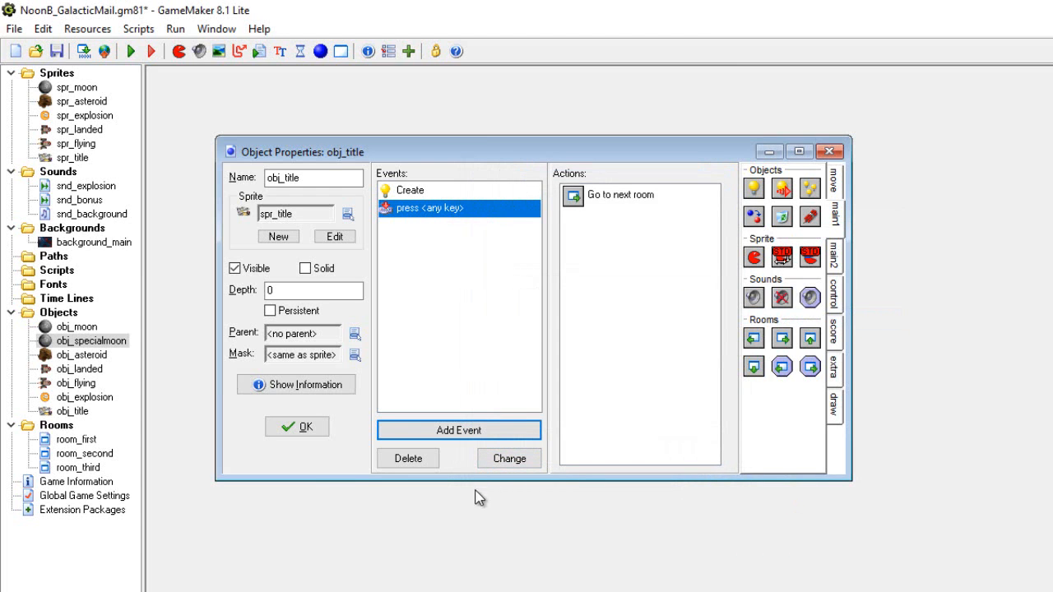
pyautogui.click(306, 428)
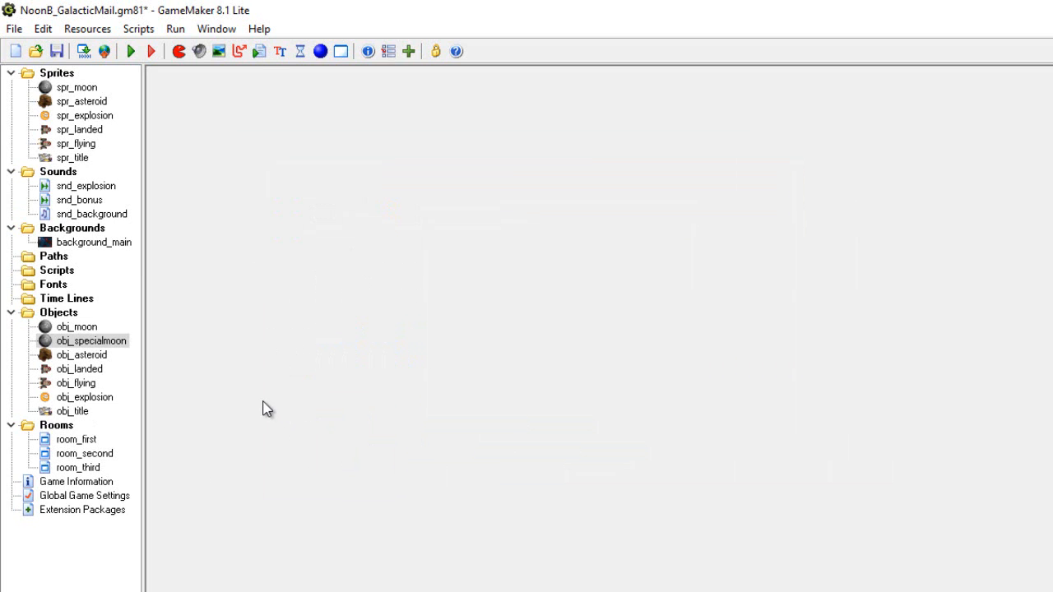
# Create a new room, name it room_title, and give it the caption "Galactic Mail"
pyautogui.click(342, 52)
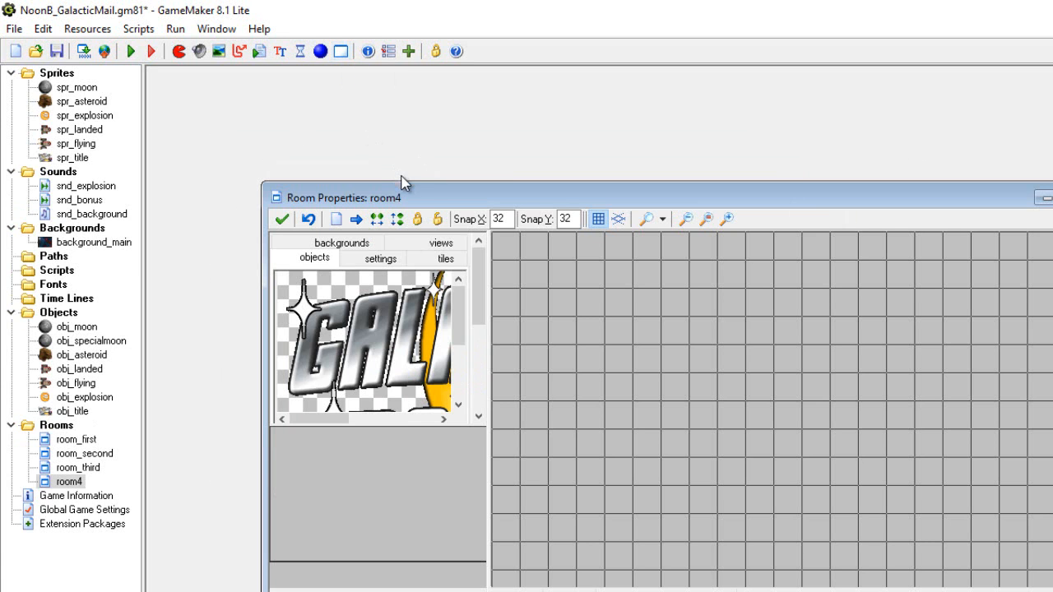
pyautogui.moveTo(416, 203); pyautogui.dragTo(332, 115)
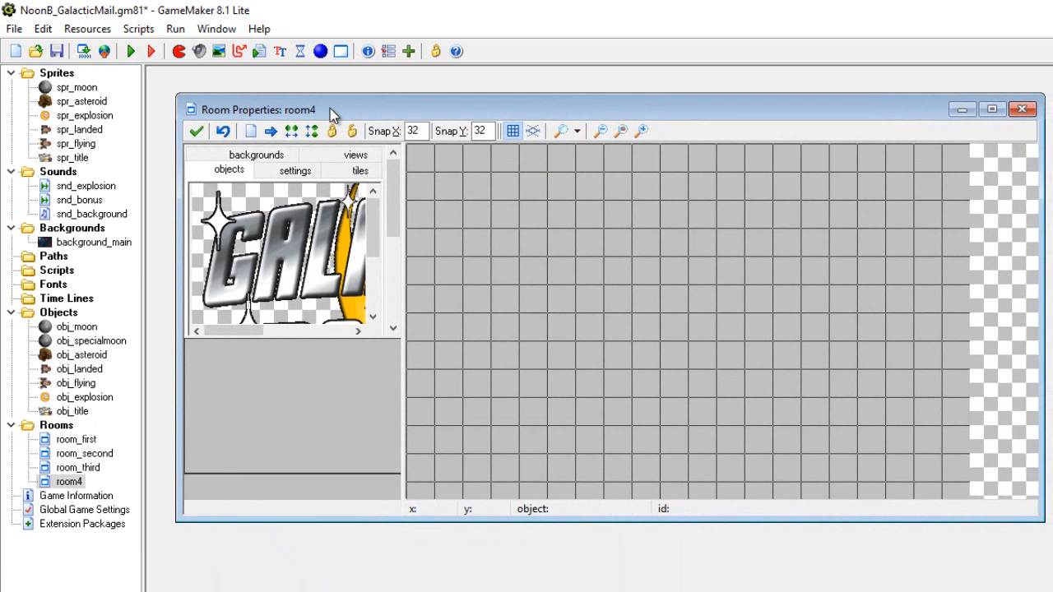
pyautogui.click(294, 170)
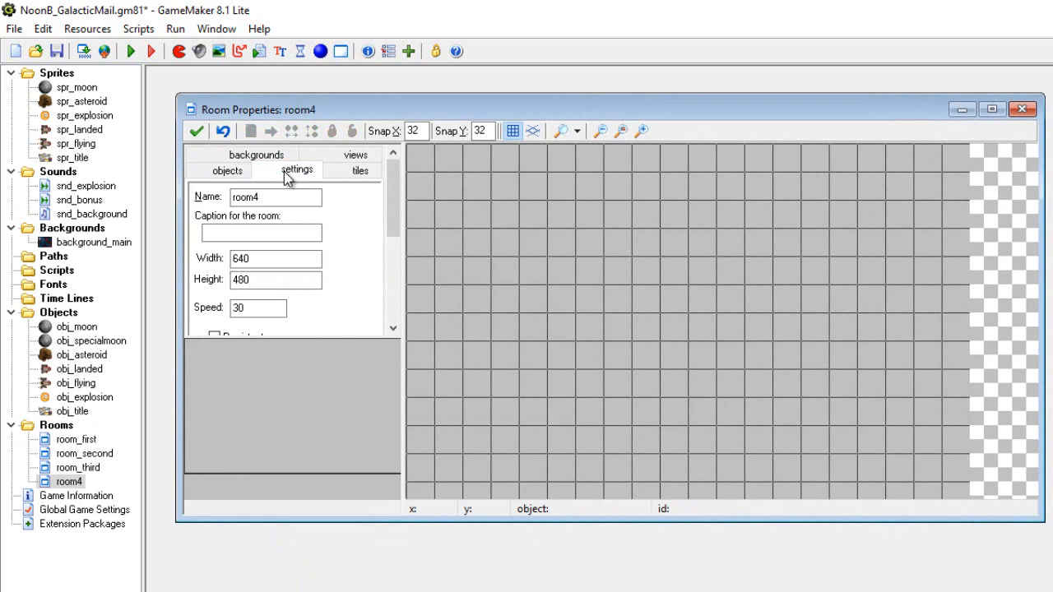
pyautogui.click(279, 204)
pyautogui.press('BackSpace')
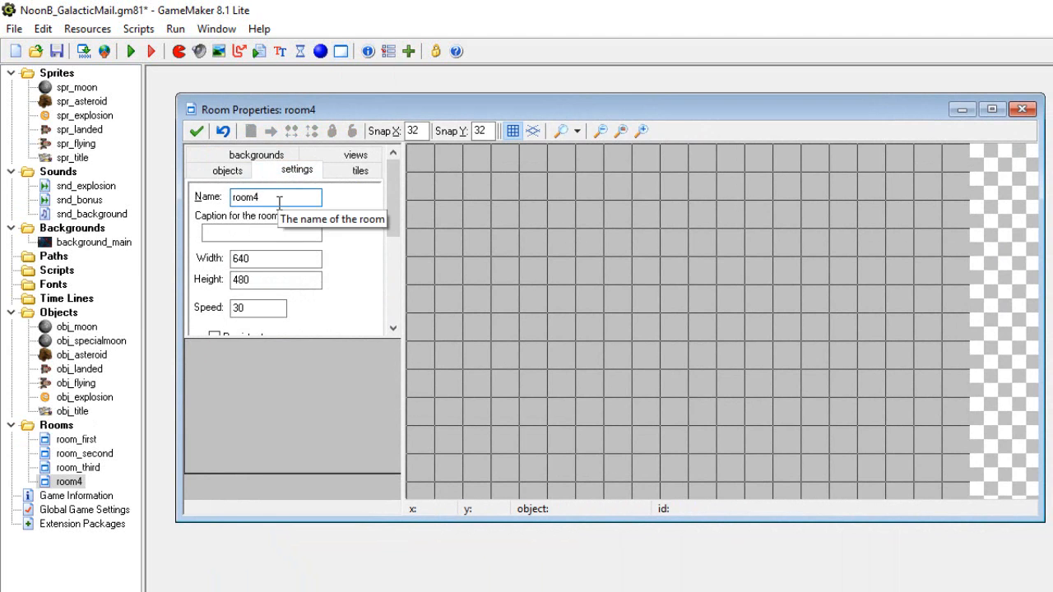
pyautogui.write('_t')
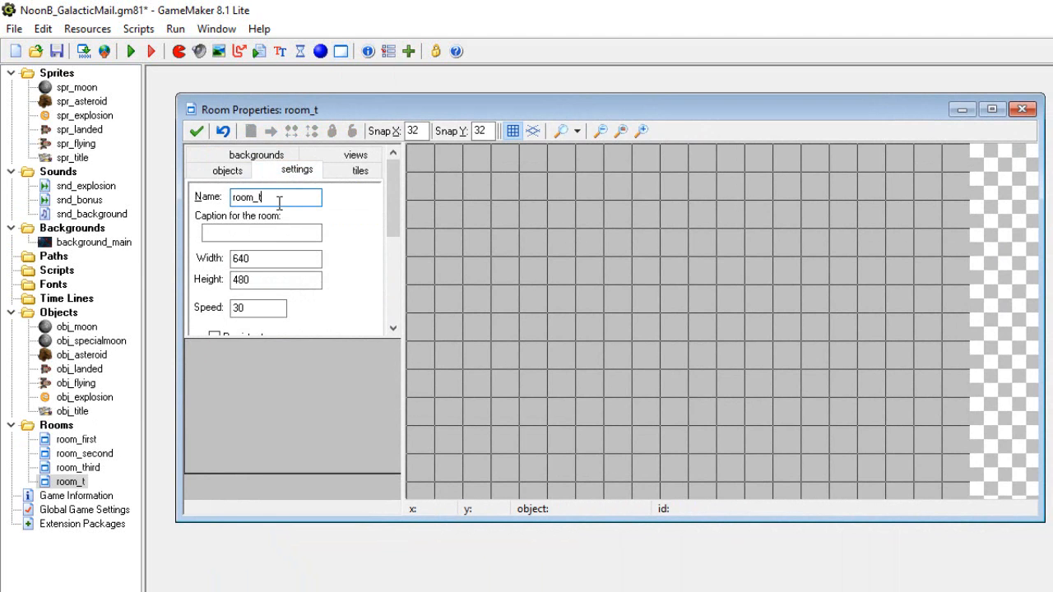
pyautogui.write('itle')
pyautogui.click(268, 236)
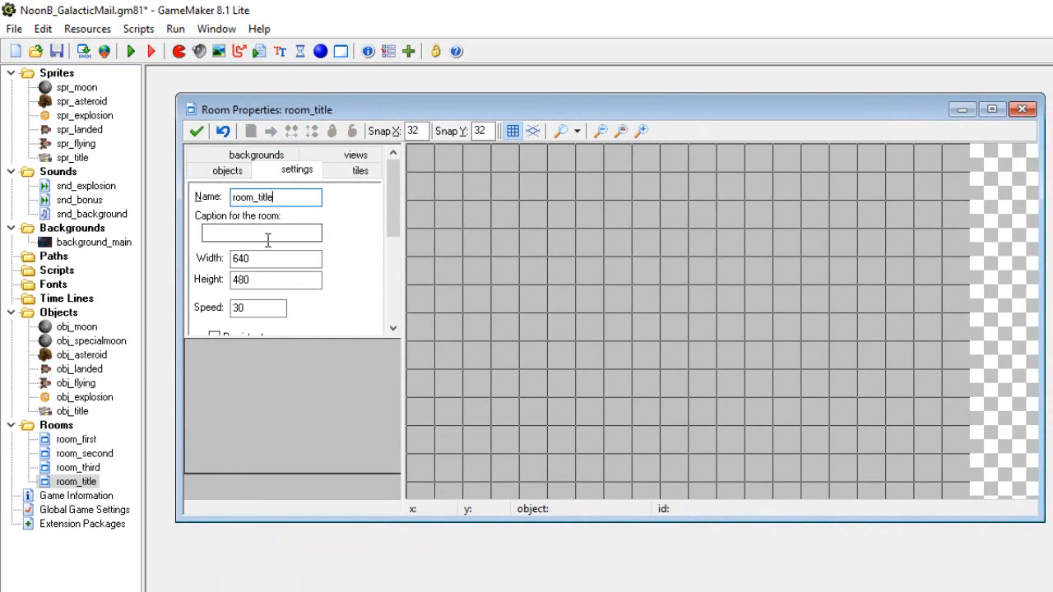
pyautogui.click(268, 236)
pyautogui.write('Galactic Mail')
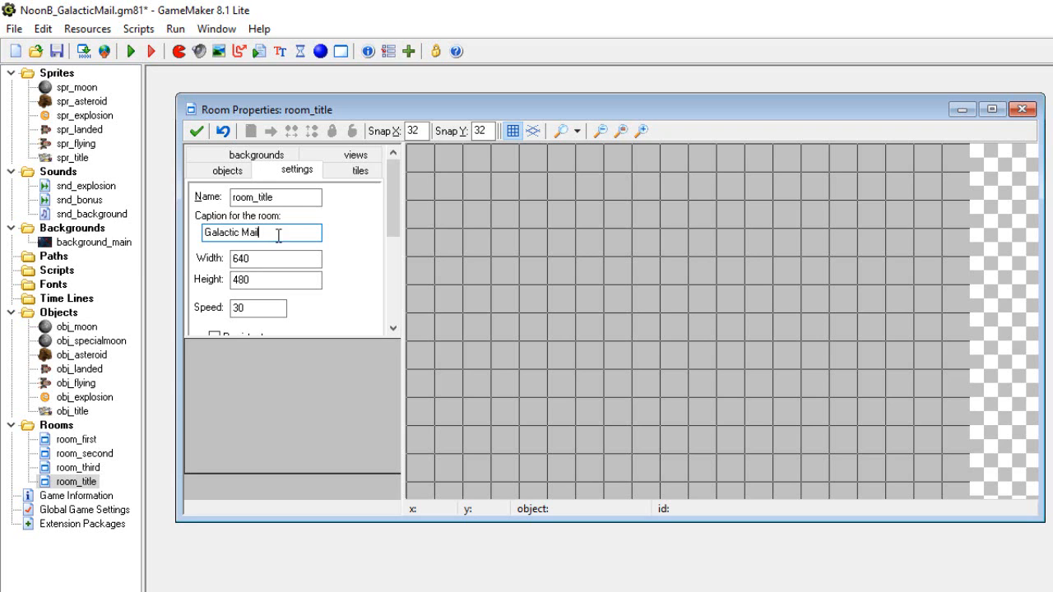
# Maximize the room editor and assign background_main as Background 0 of room_title
pyautogui.click(280, 157)
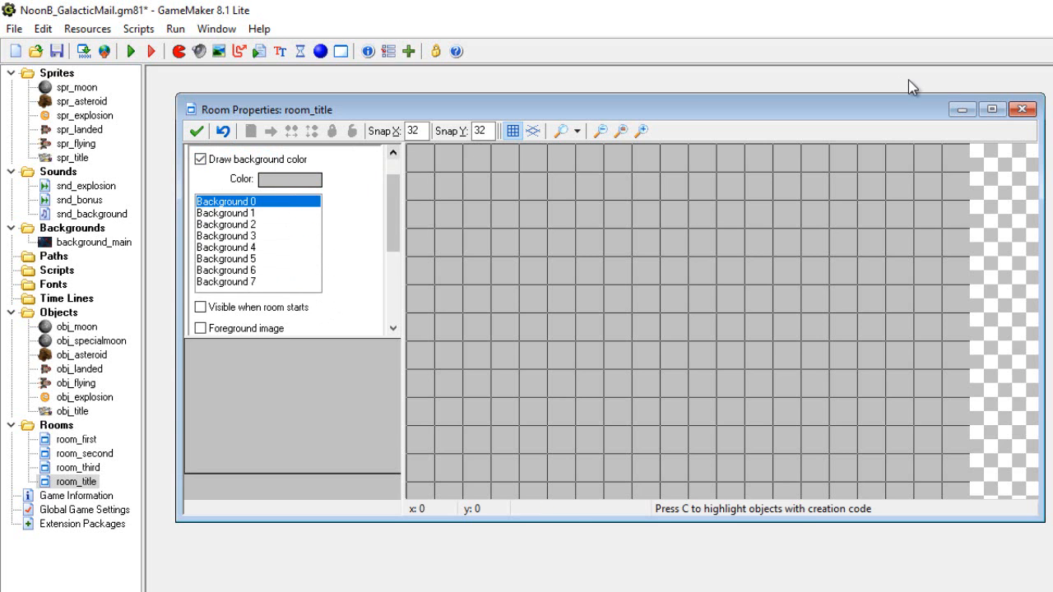
pyautogui.click(992, 110)
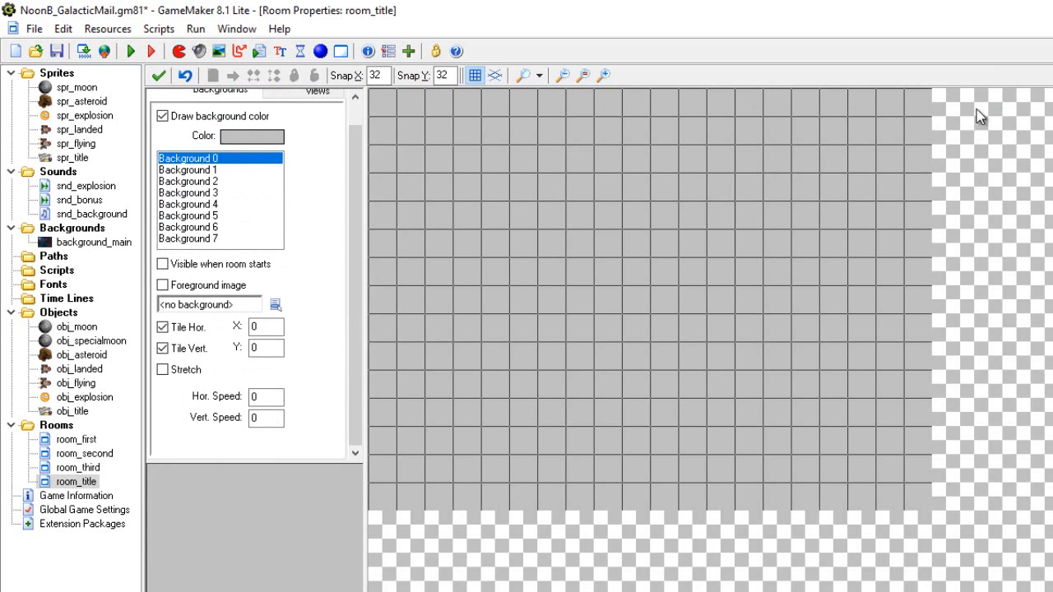
pyautogui.click(276, 305)
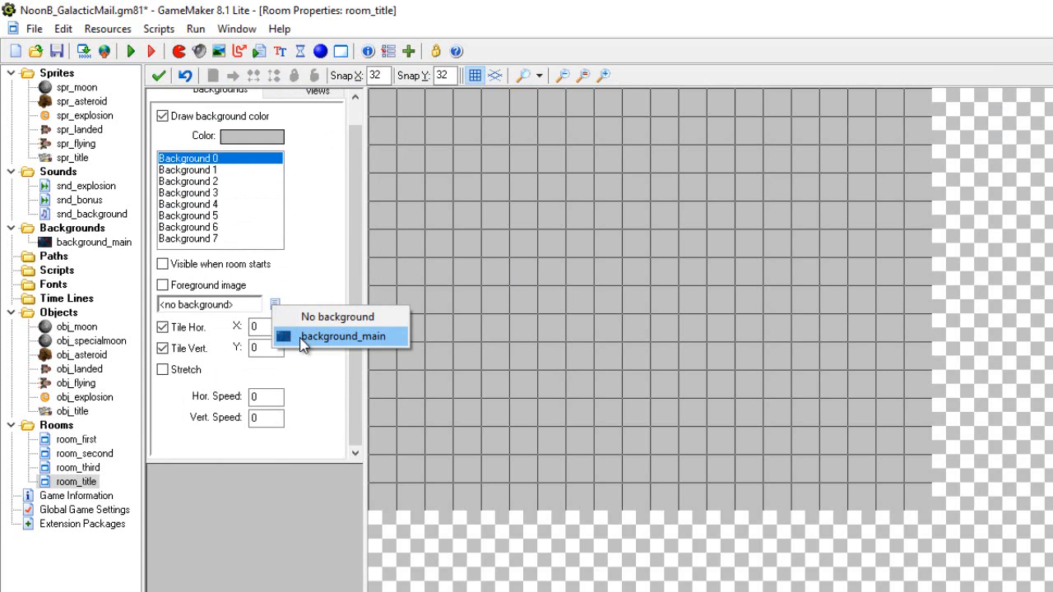
pyautogui.click(301, 338)
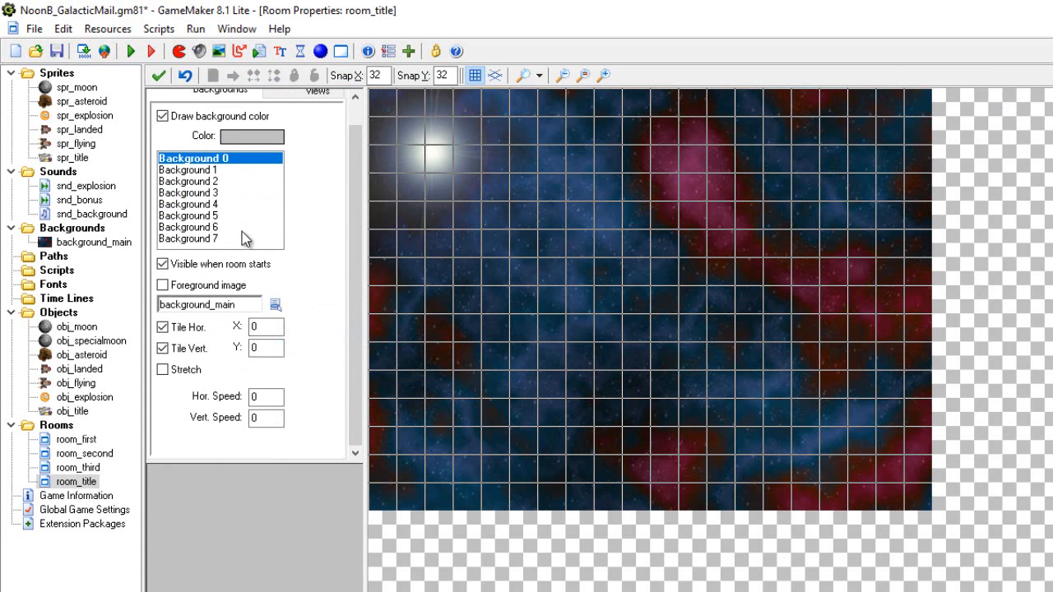
# Place an obj_title instance near the middle of room_title
pyautogui.moveTo(357, 153); pyautogui.dragTo(355, 128)
pyautogui.click(201, 101)
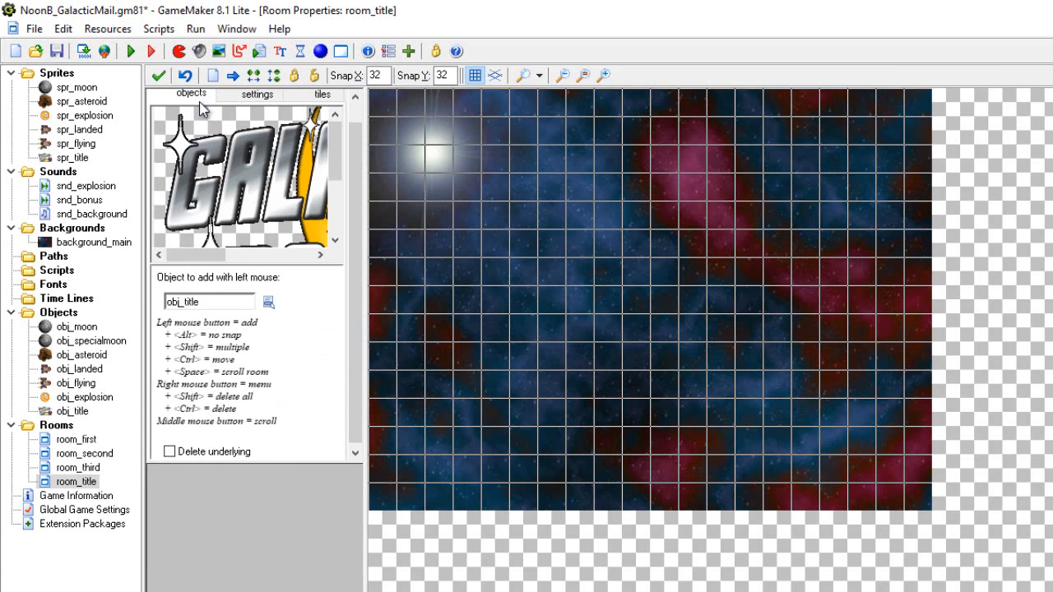
pyautogui.click(646, 297)
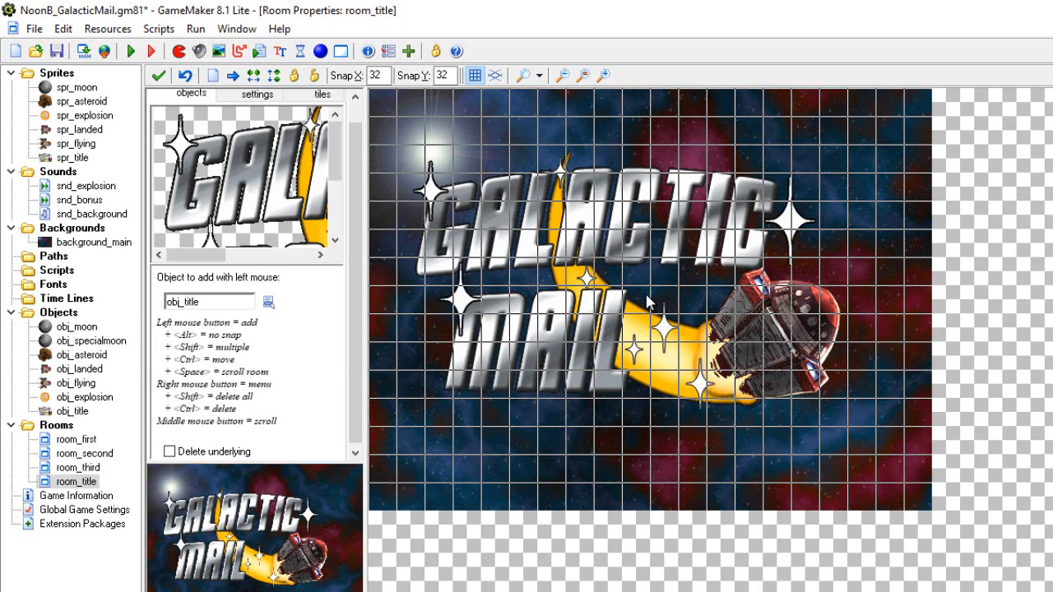
# Place an obj_asteroid instance above the title lettering, near the upper edge of the room
pyautogui.click(268, 304)
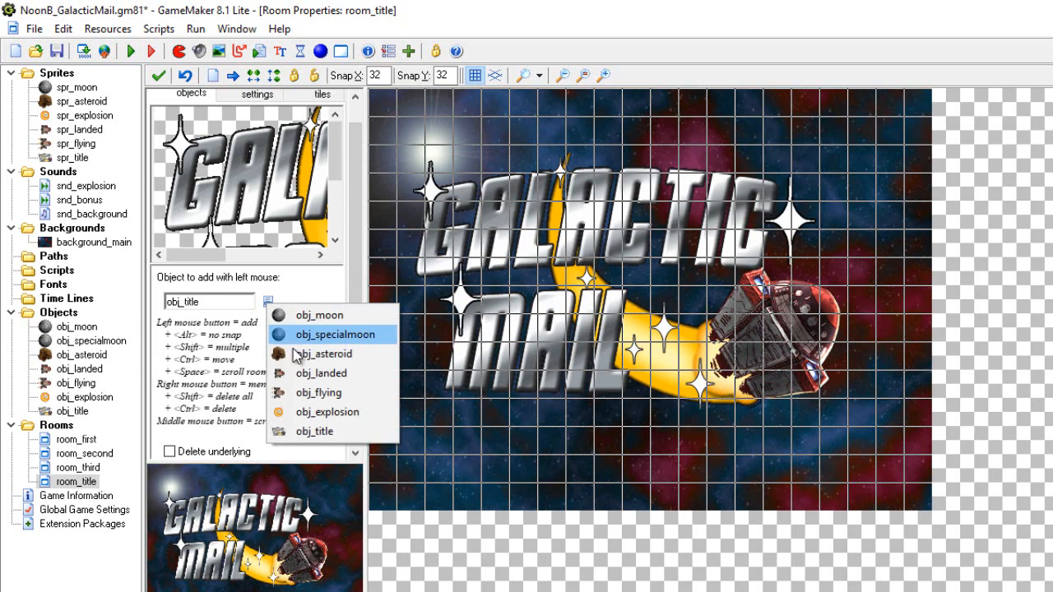
pyautogui.click(297, 356)
pyautogui.click(489, 140)
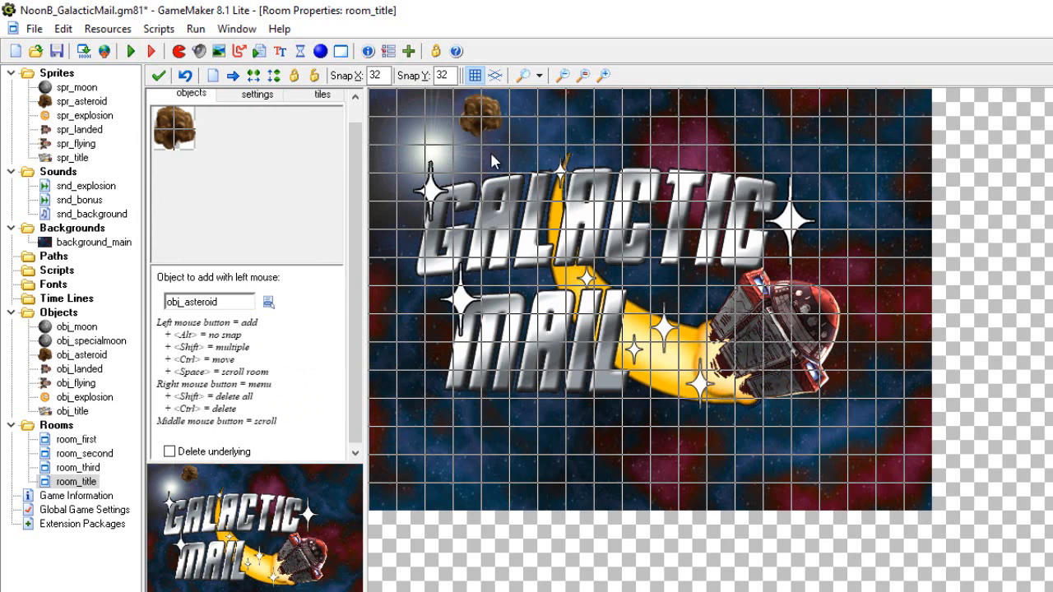
# Place four more obj_asteroid instances: near the upper-right corner, below the title lettering, left of the rocket, and at the lettering's left edge
pyautogui.click(839, 165)
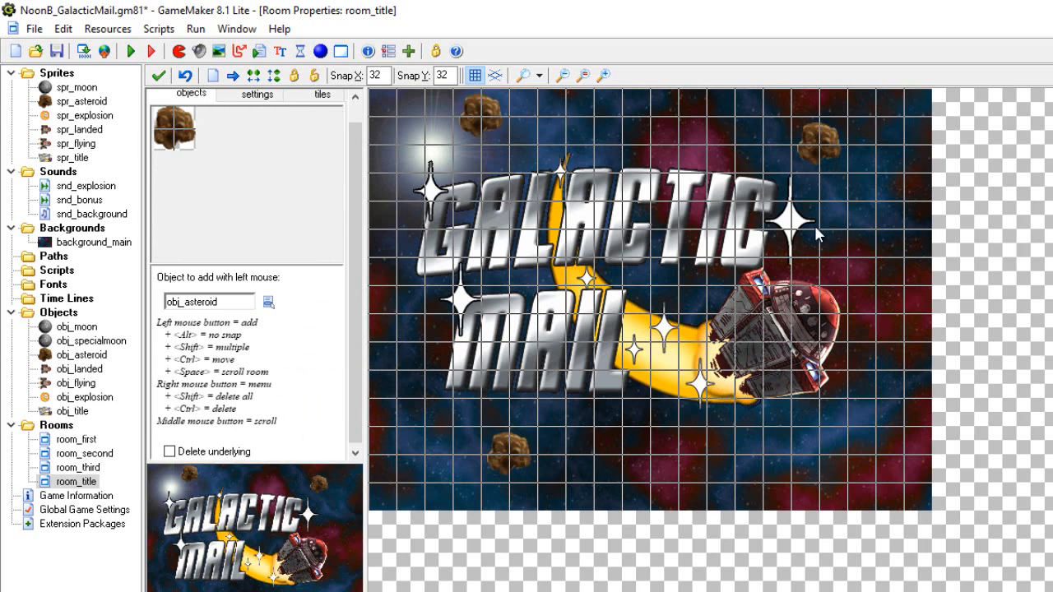
pyautogui.click(698, 294)
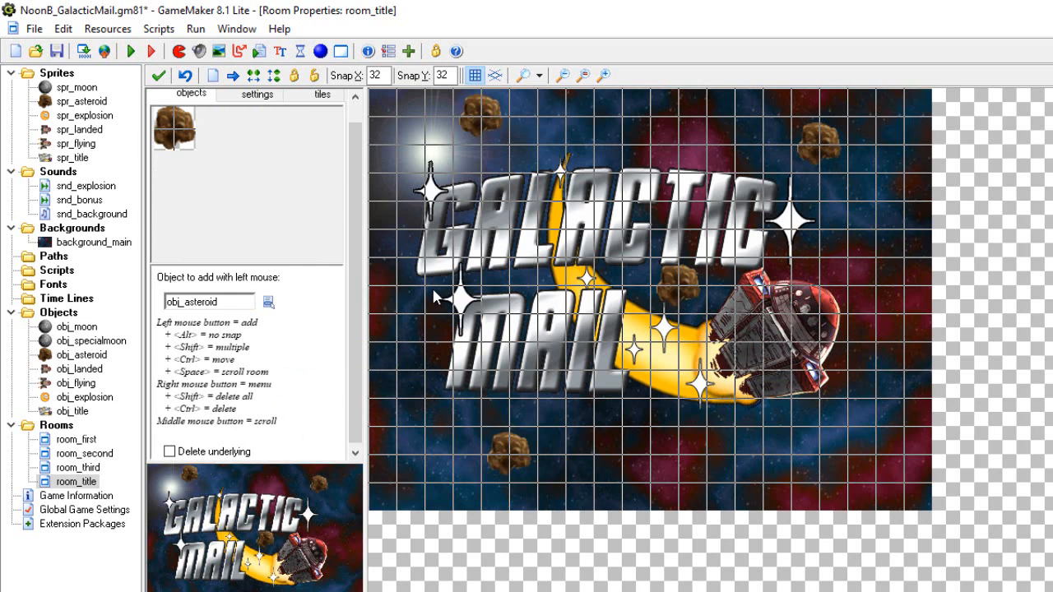
pyautogui.click(433, 298)
# Place four obj_moon instances: right of the rocket, above the title, over the letter G and below the yellow trail
pyautogui.click(269, 303)
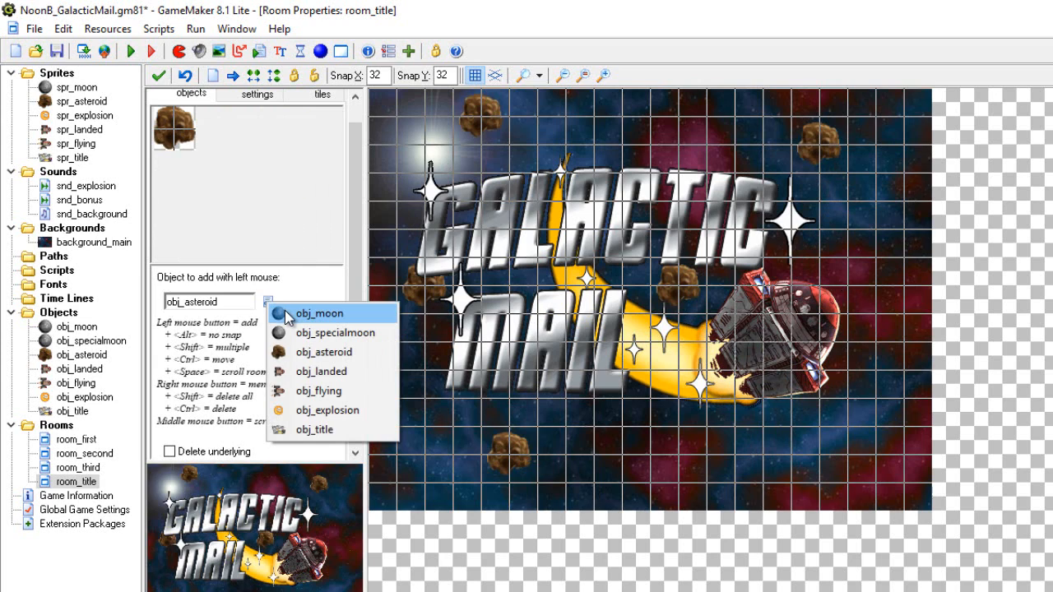
pyautogui.click(285, 312)
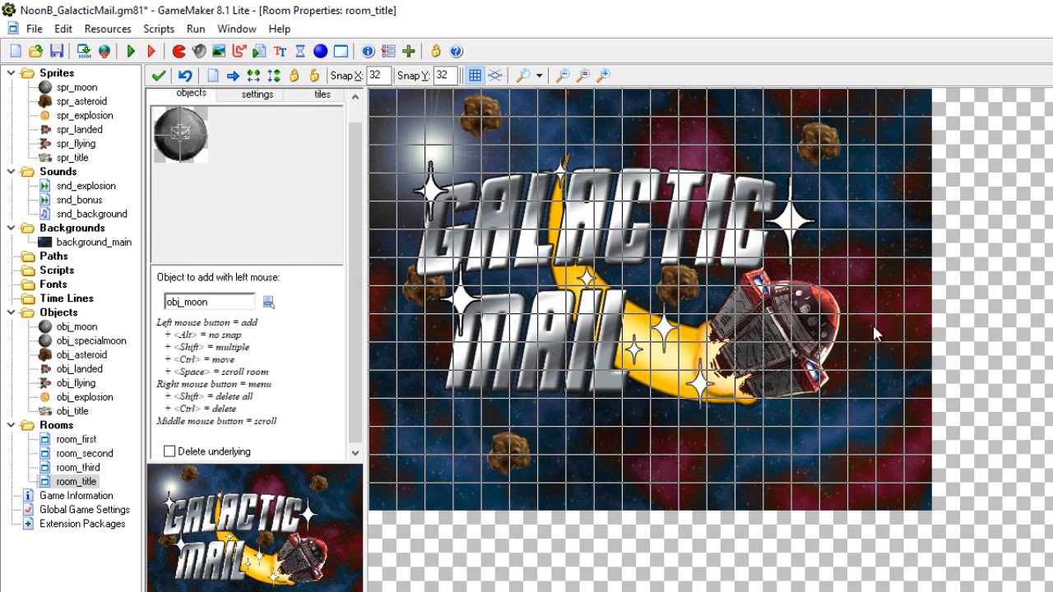
pyautogui.click(860, 319)
pyautogui.click(589, 148)
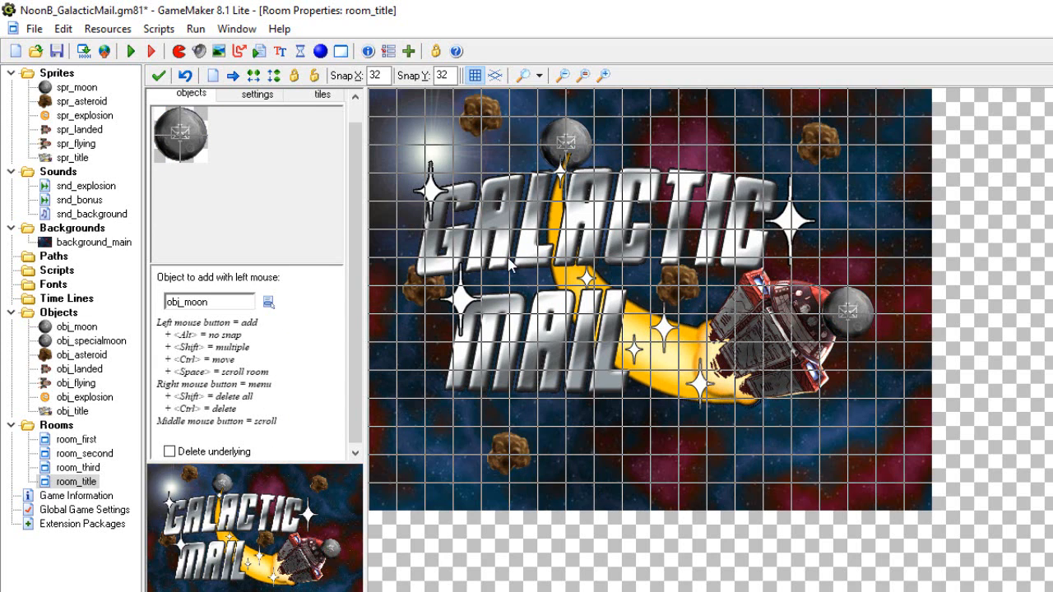
pyautogui.click(511, 263)
pyautogui.click(719, 444)
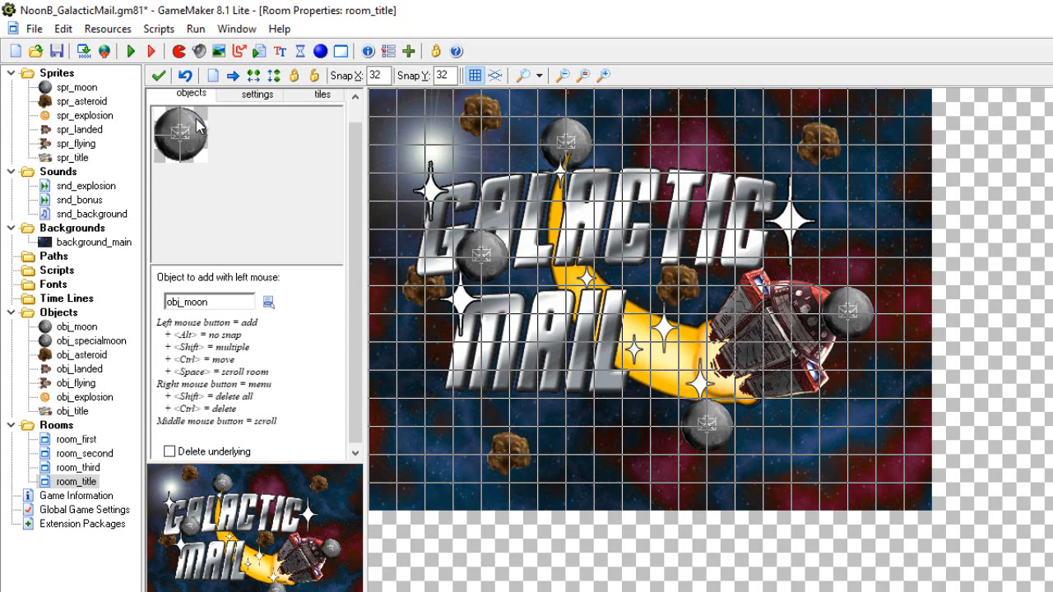
# Confirm the room, move room_title to the top of the room list and save the project
pyautogui.click(158, 76)
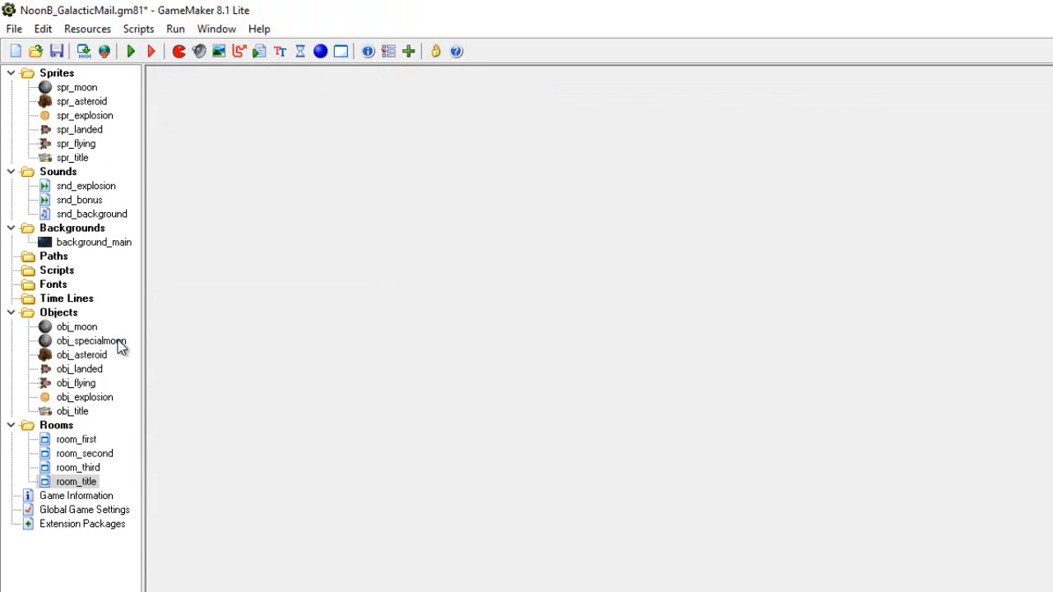
pyautogui.moveTo(71, 486); pyautogui.dragTo(71, 442)
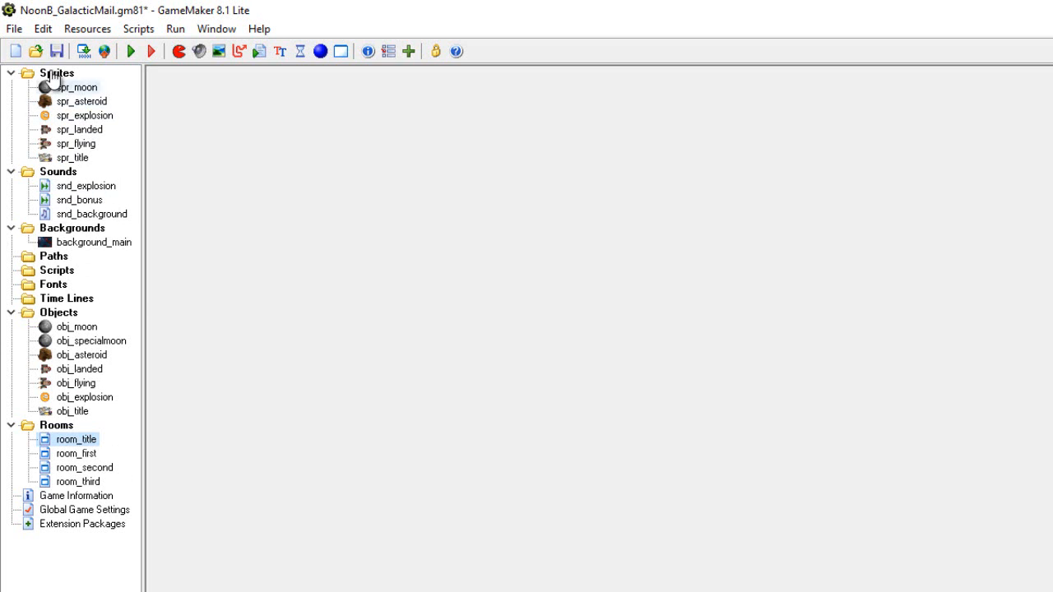
pyautogui.click(14, 29)
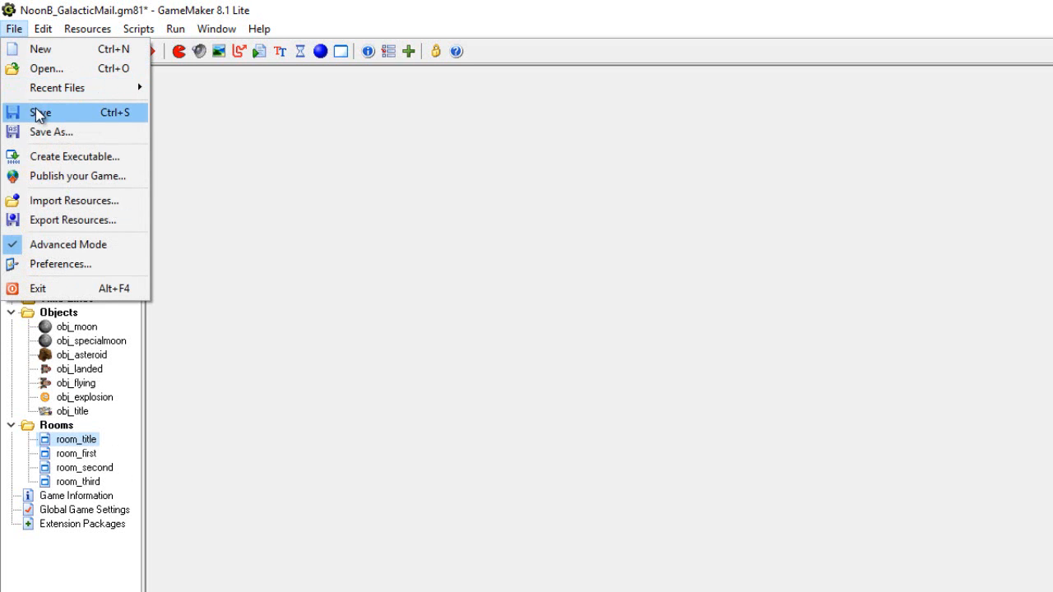
pyautogui.click(40, 112)
# Run the game, start the first level from the title screen, launch the ship and dismiss the high-score table
pyautogui.click(131, 54)
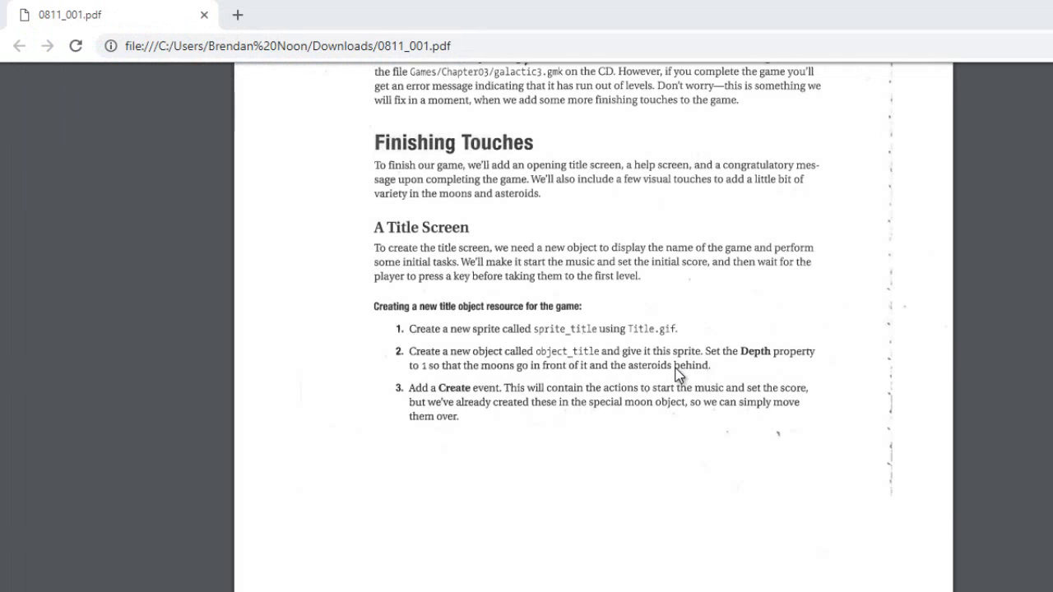
pyautogui.click(677, 370)
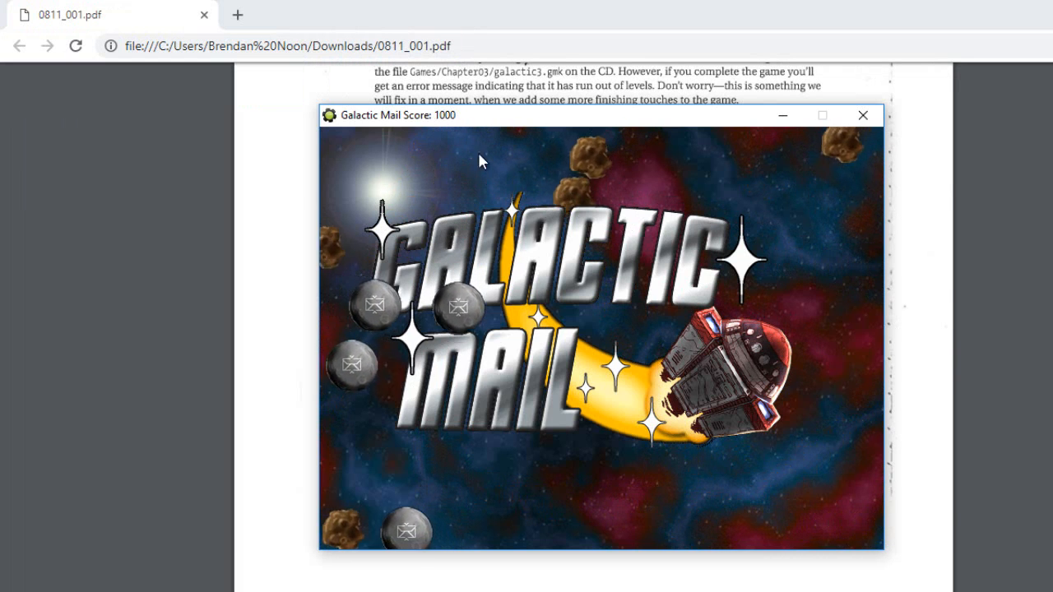
pyautogui.press('space')
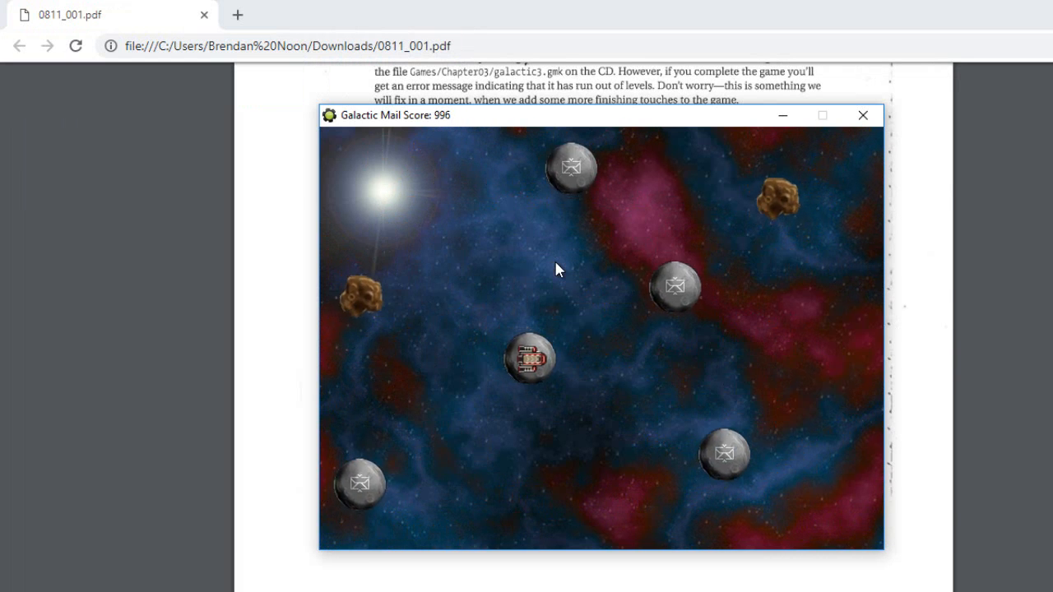
pyautogui.press('space')
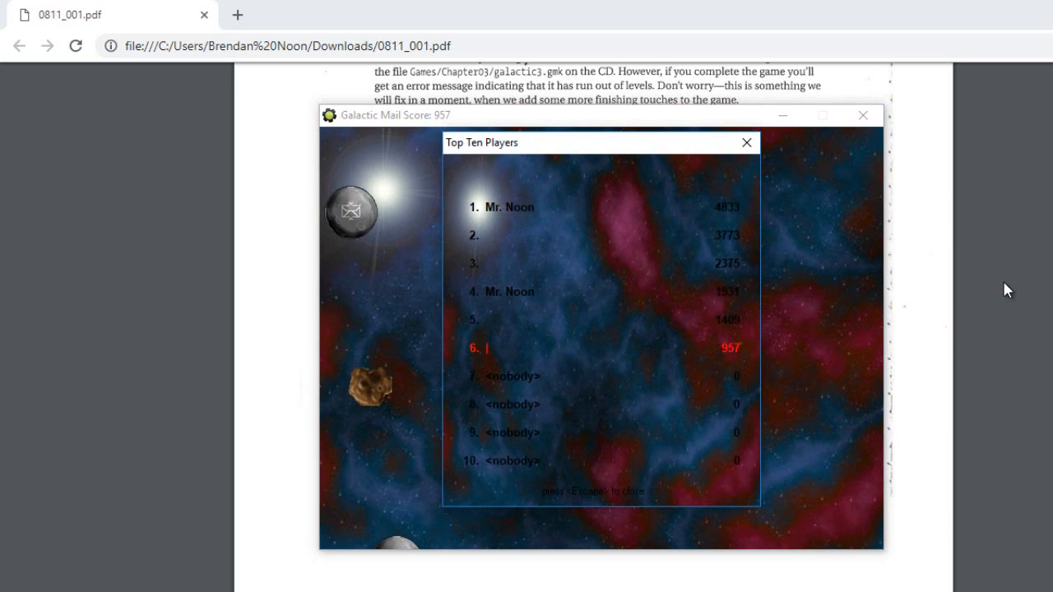
pyautogui.click(747, 143)
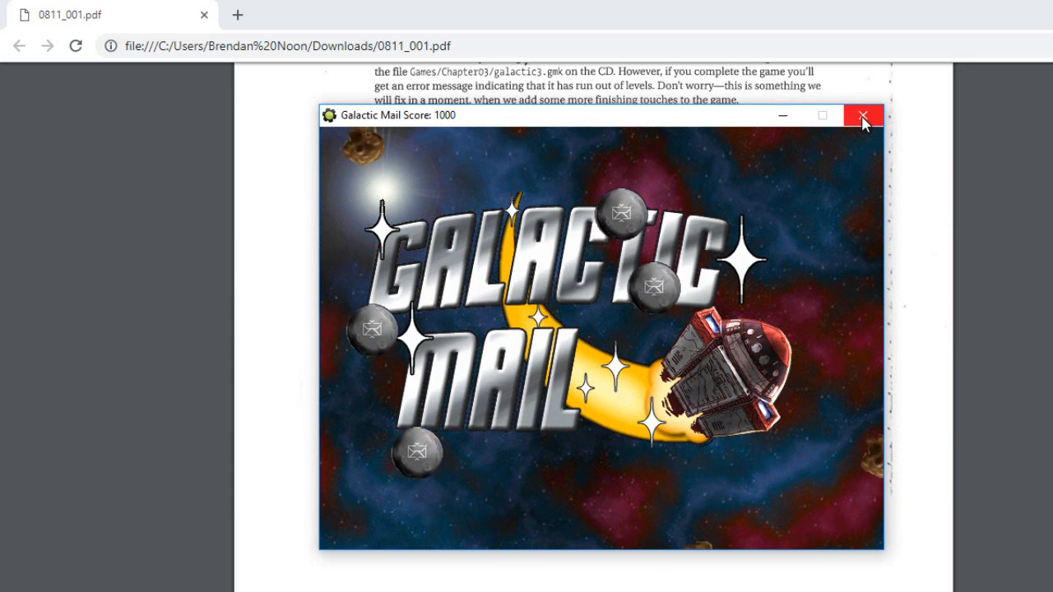
# Play again from the title screen, steering the ship between moons, and close the high-score table and the game
pyautogui.press('space')
pyautogui.press('space')
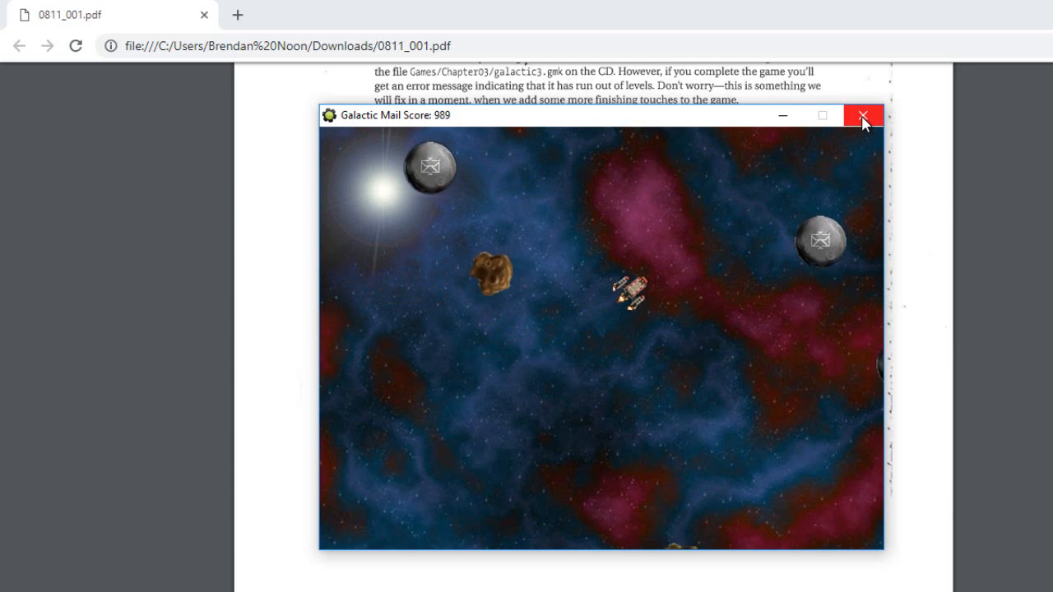
pyautogui.press('space')
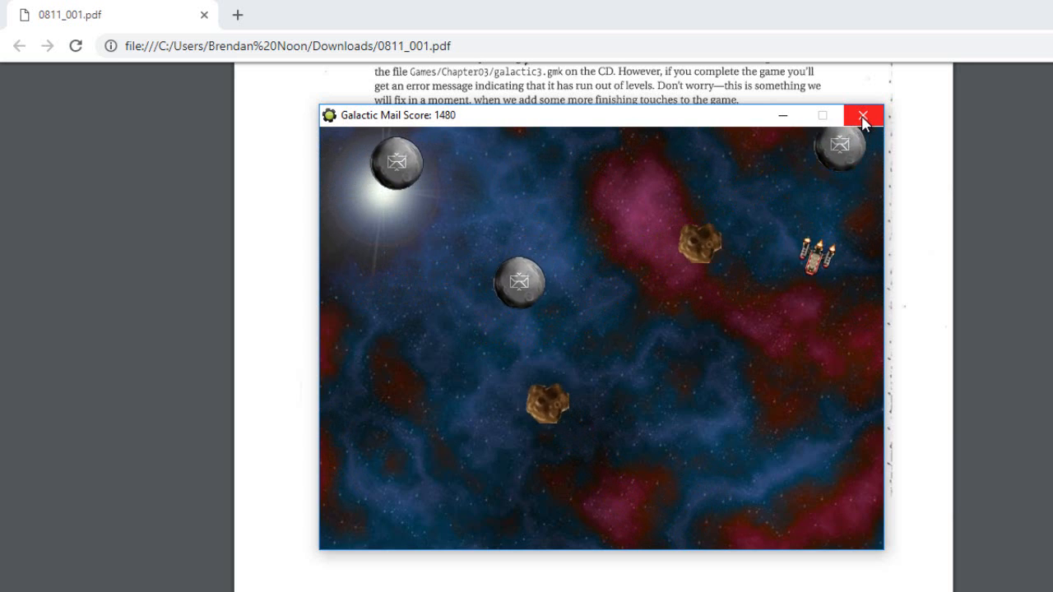
pyautogui.press('Left')
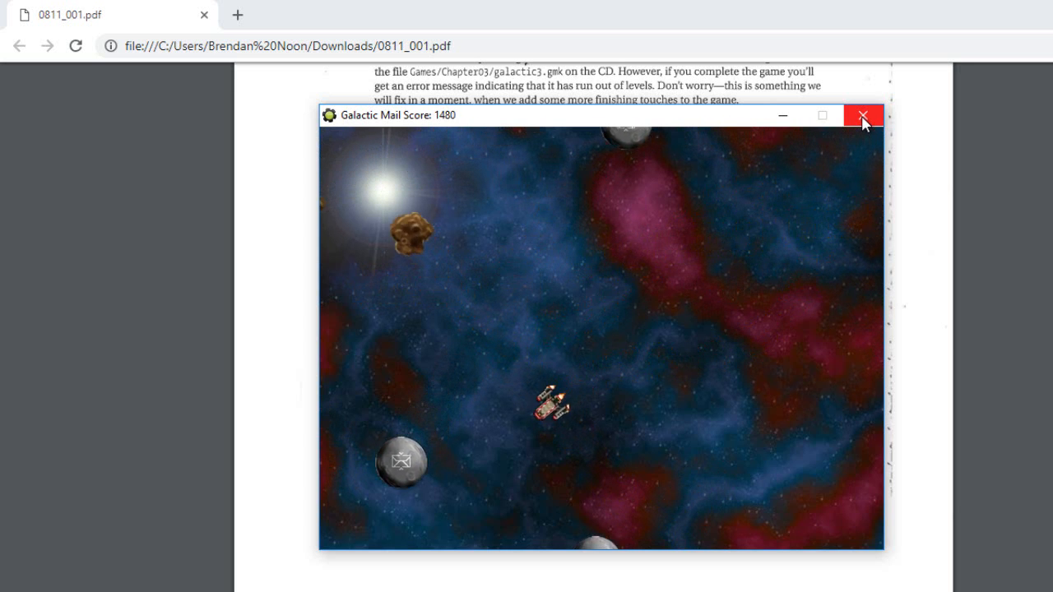
pyautogui.press('Right')
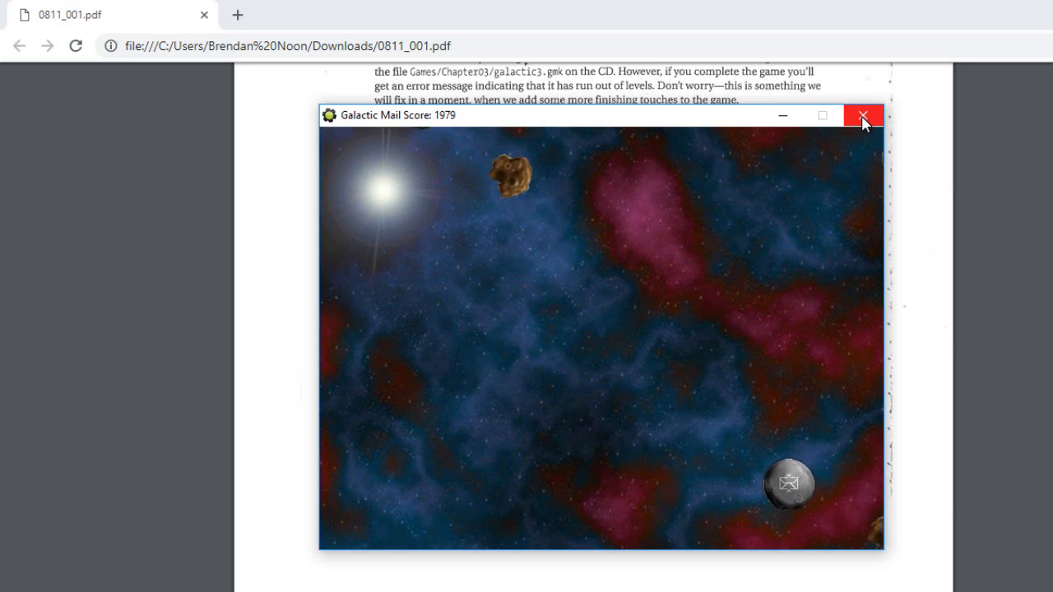
pyautogui.press('Left')
pyautogui.press('space')
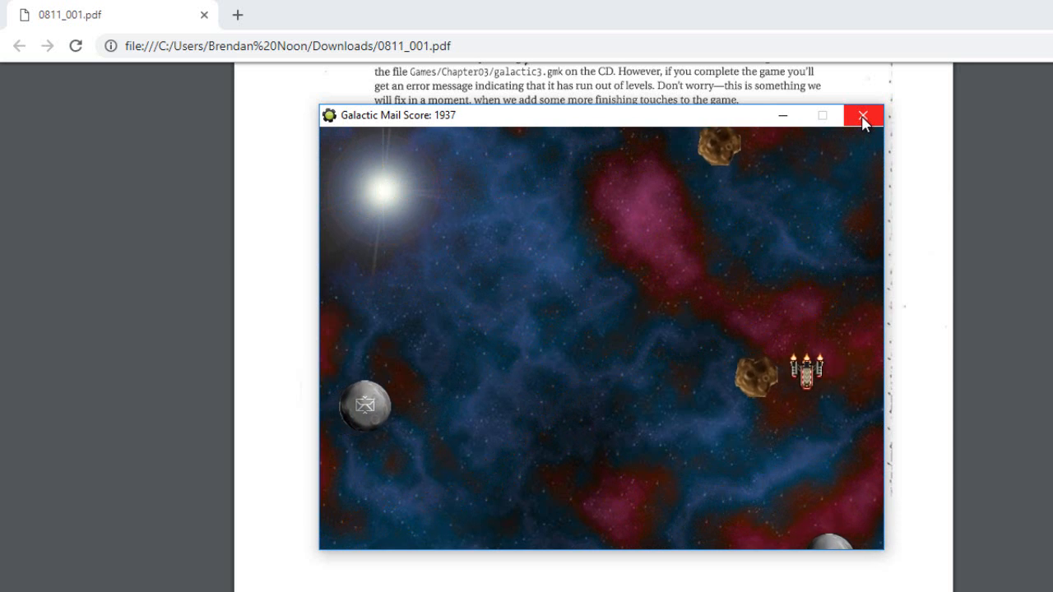
pyautogui.press('Right')
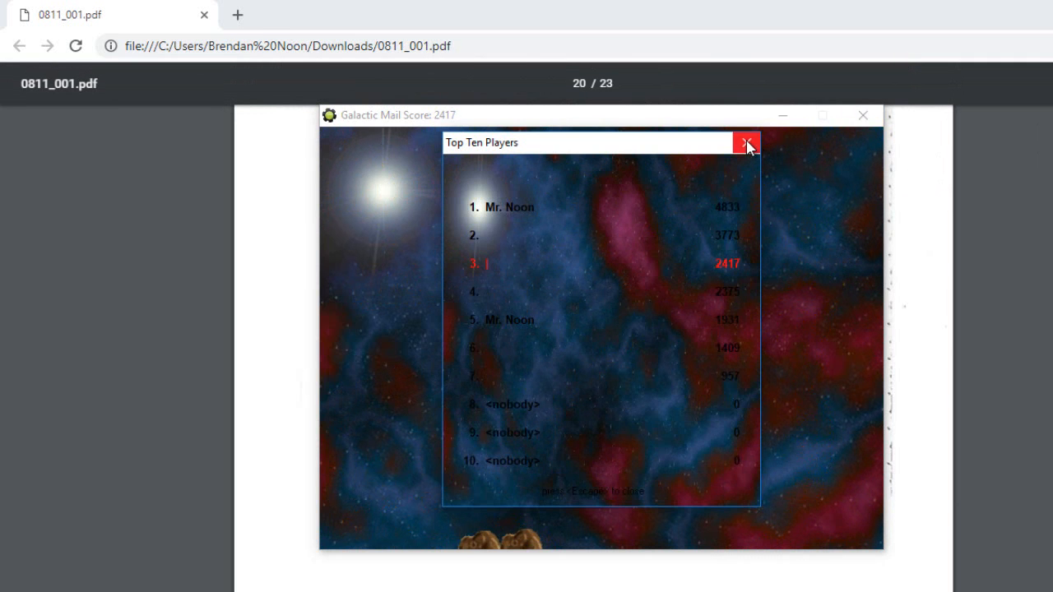
pyautogui.click(747, 143)
pyautogui.click(864, 117)
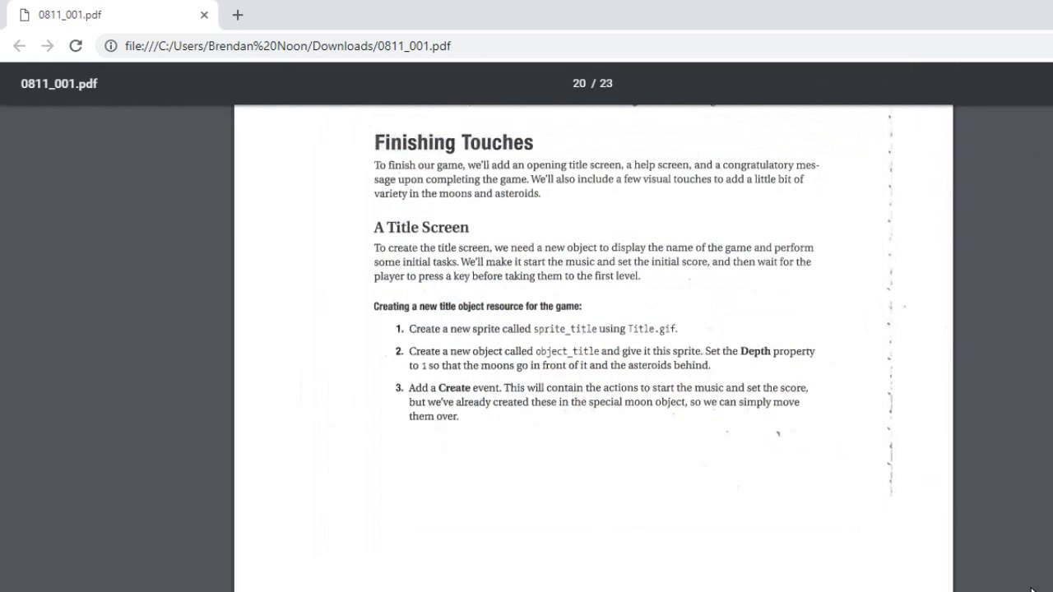
# Read the tutorial's "Winning the Game" section for the instructions on the finish object
pyautogui.scroll(-5, 592, 346)
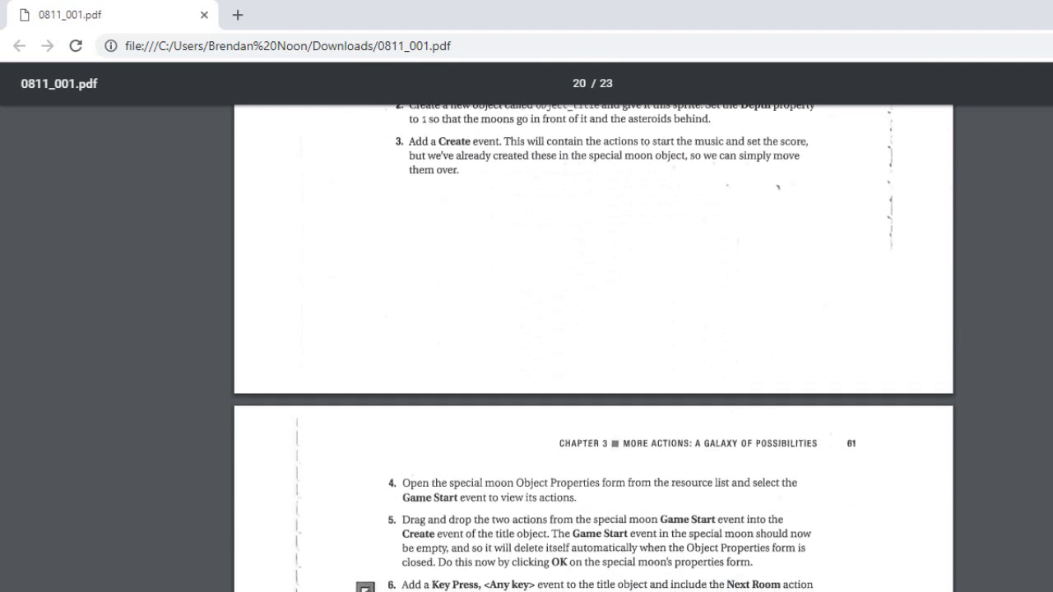
pyautogui.scroll(-1, 593, 403)
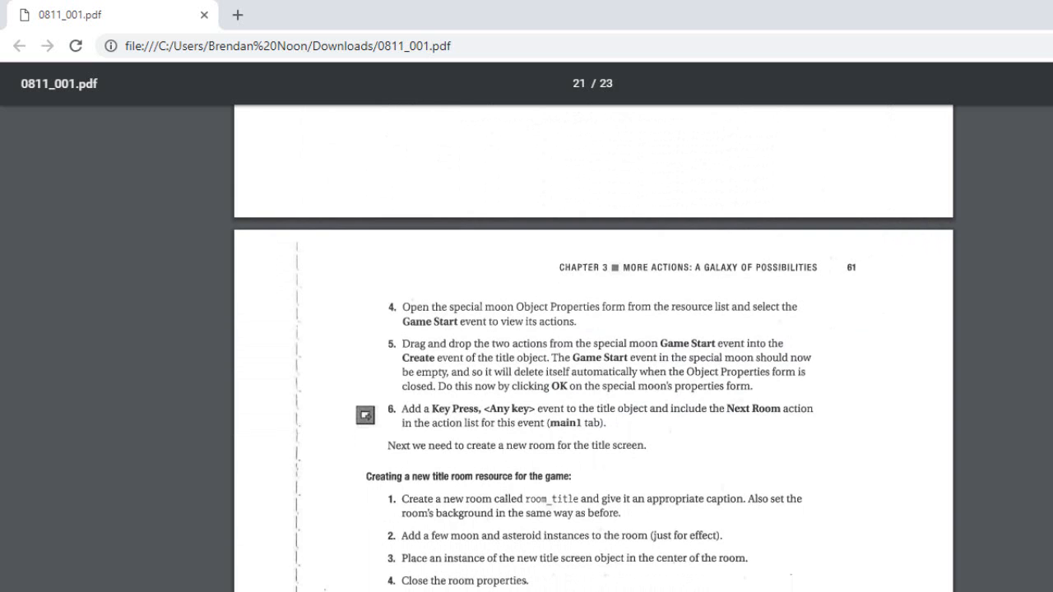
pyautogui.scroll(-1, 592, 386)
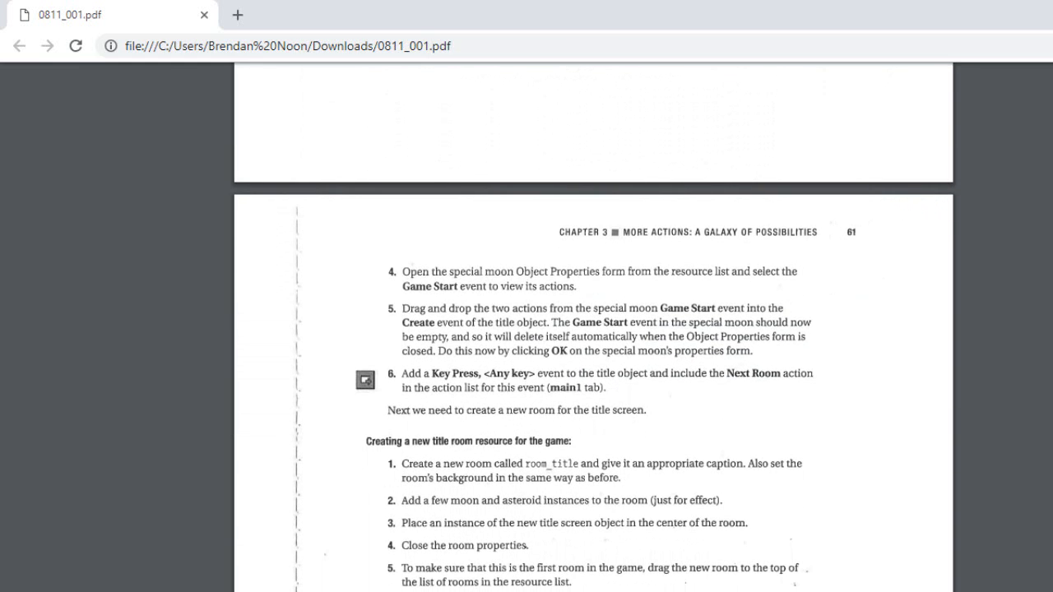
pyautogui.scroll(-1, 593, 329)
pyautogui.scroll(-9, 593, 329)
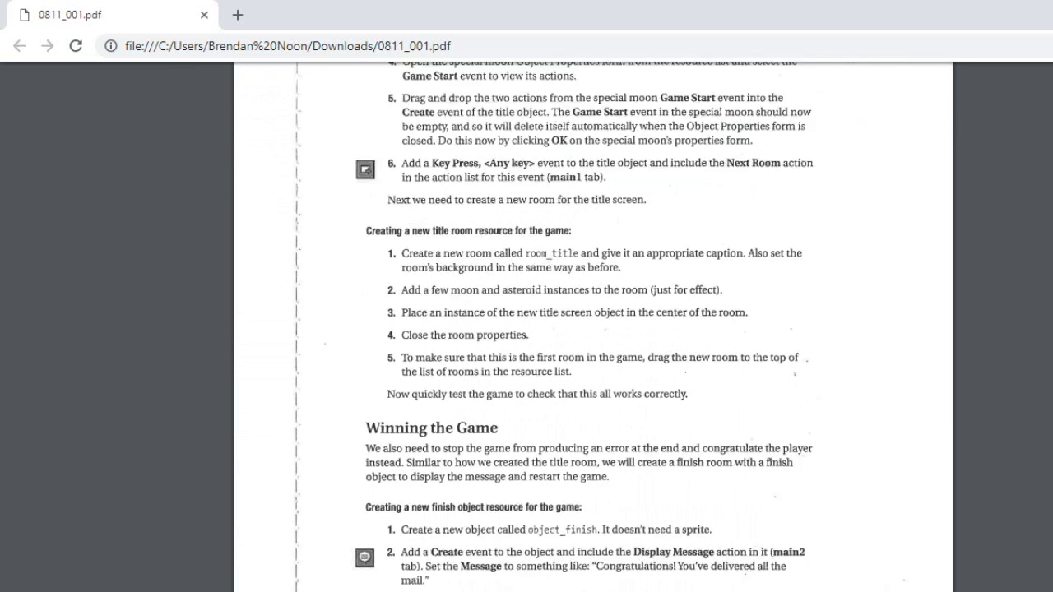
pyautogui.scroll(-1, 592, 329)
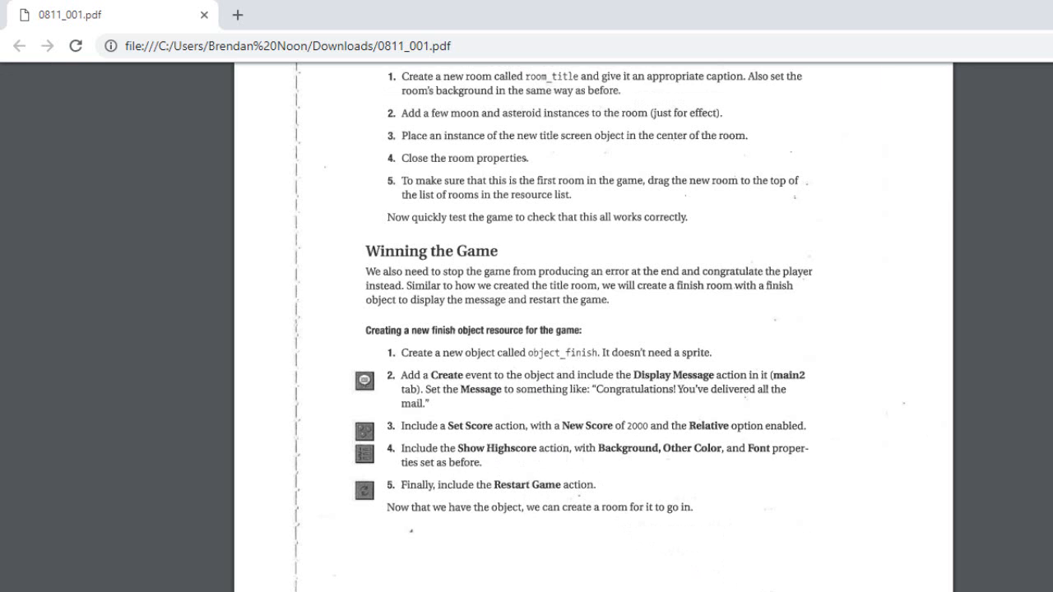
# Switch back to GameMaker and create a new object named obj_finish without a sprite
pyautogui.click(801, 589)
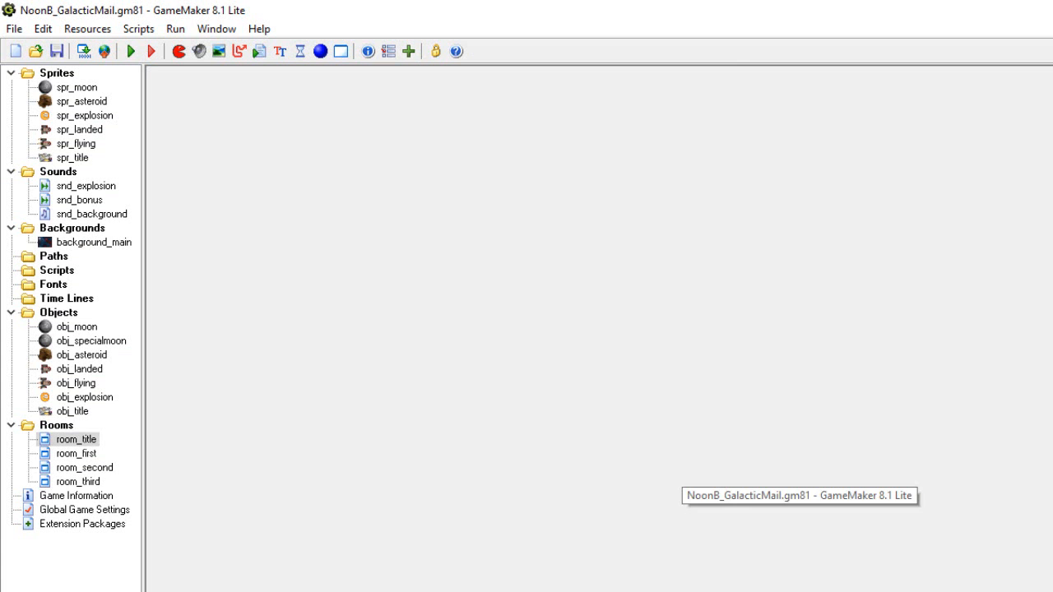
pyautogui.click(321, 52)
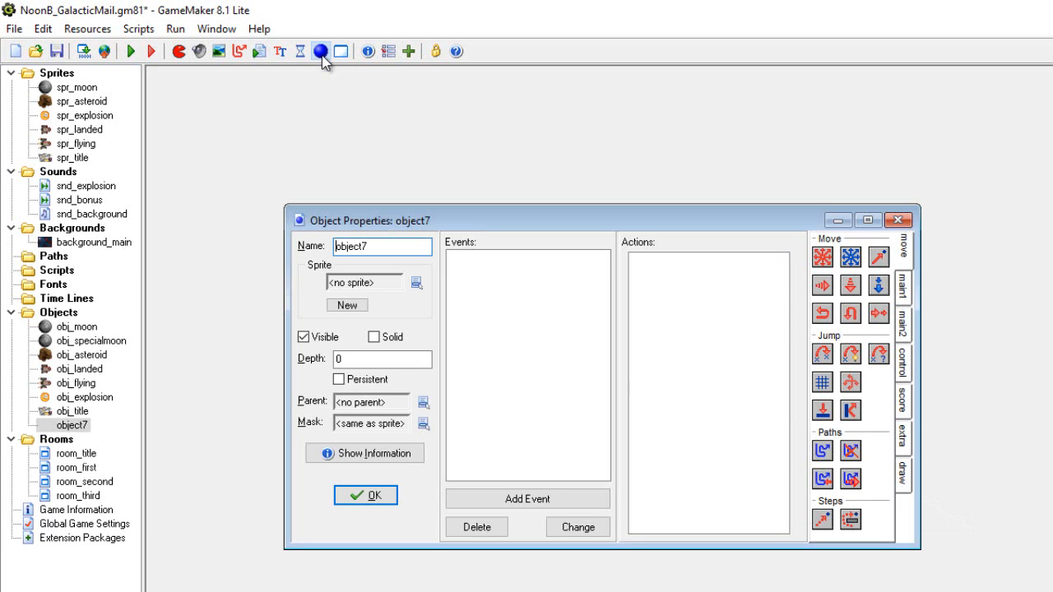
pyautogui.click(386, 245)
pyautogui.press('BackSpace')
pyautogui.press('BackSpace')
pyautogui.press('BackSpace')
pyautogui.press('BackSpace')
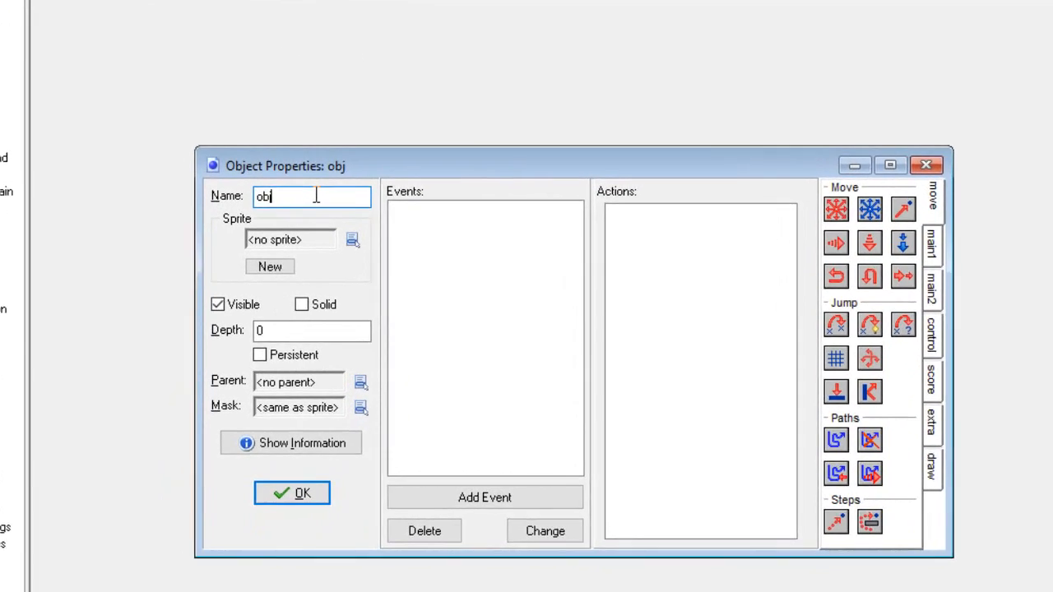
pyautogui.write('_')
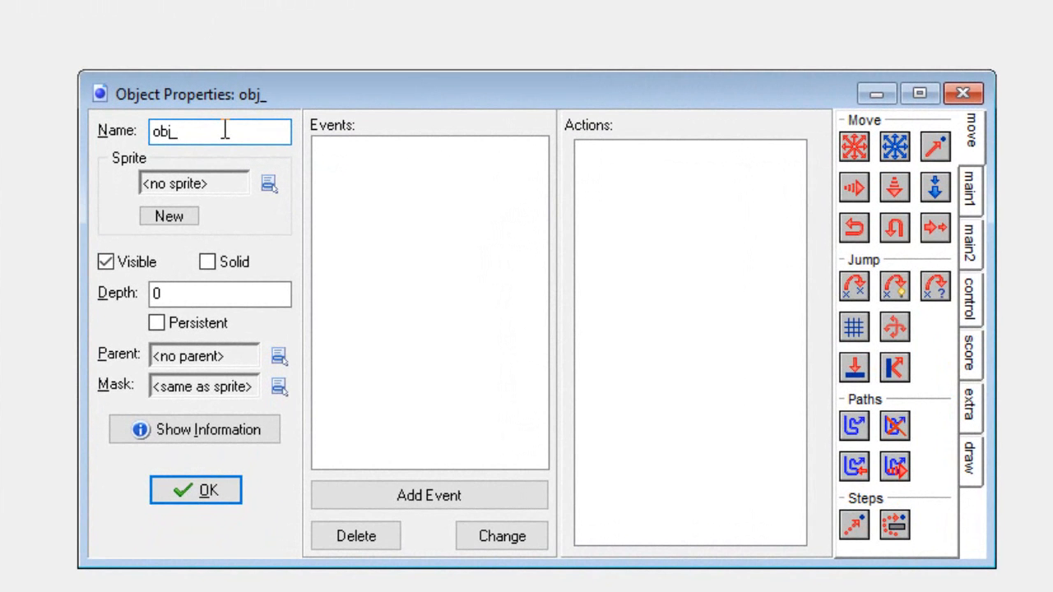
pyautogui.write('finish')
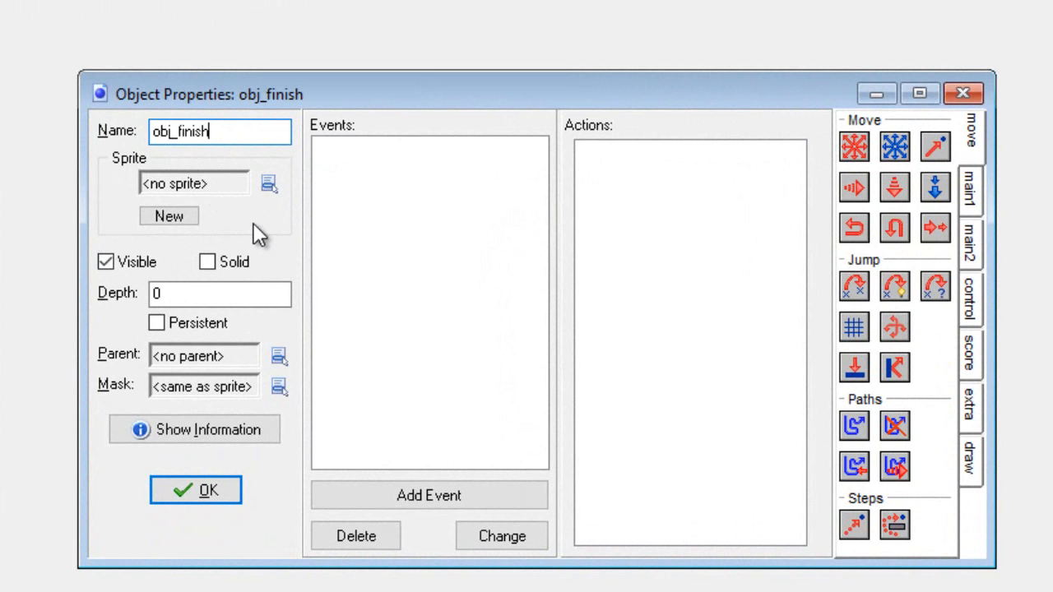
# Add a Create event to obj_finish with a Display Message action reading "Congratulations! You've delivered all the mail."
pyautogui.click(436, 497)
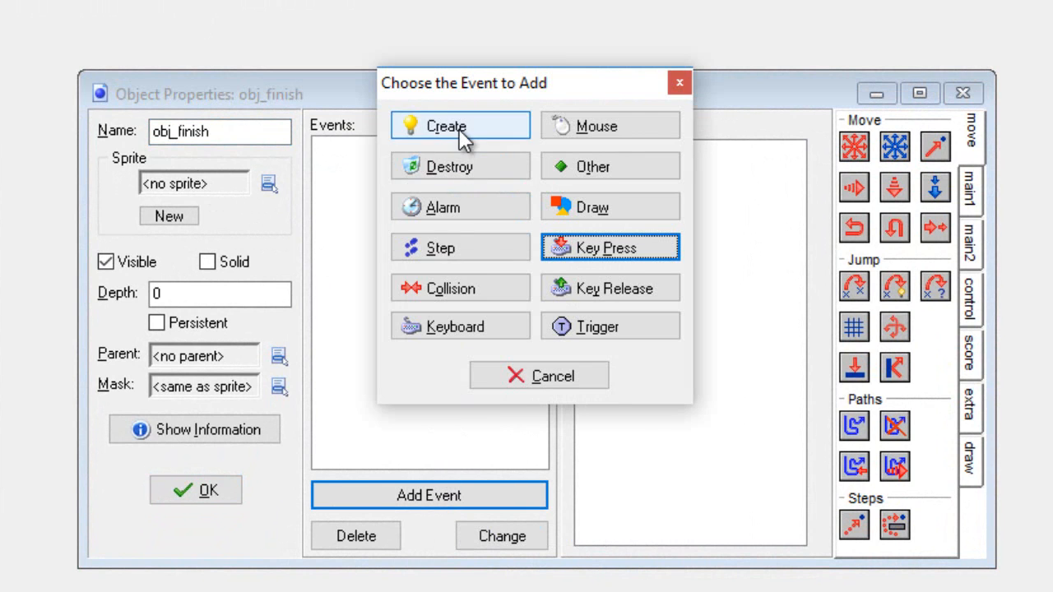
pyautogui.click(461, 130)
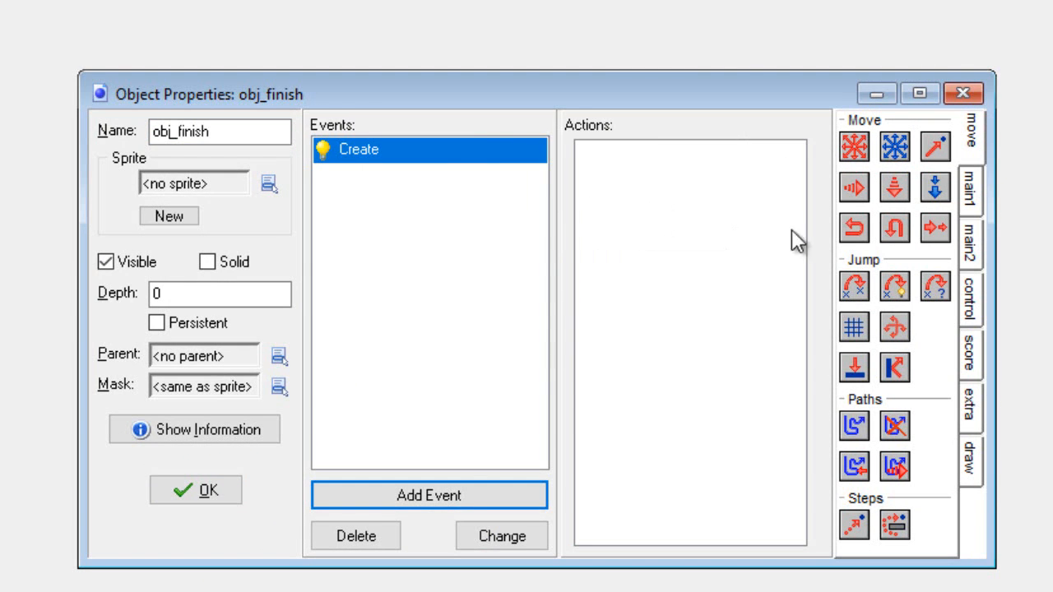
pyautogui.click(970, 240)
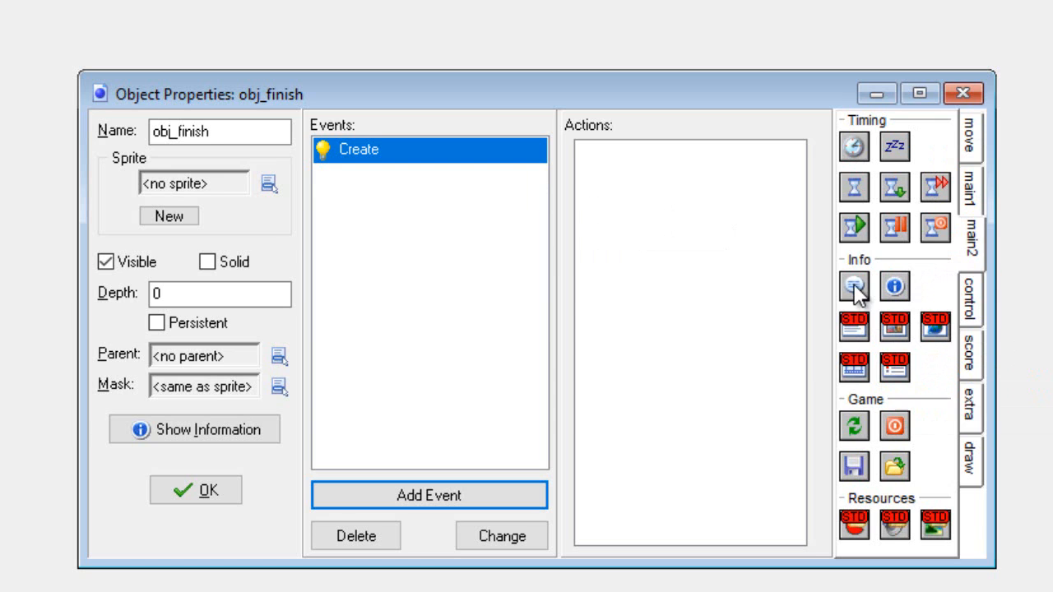
pyautogui.moveTo(855, 289); pyautogui.dragTo(623, 192)
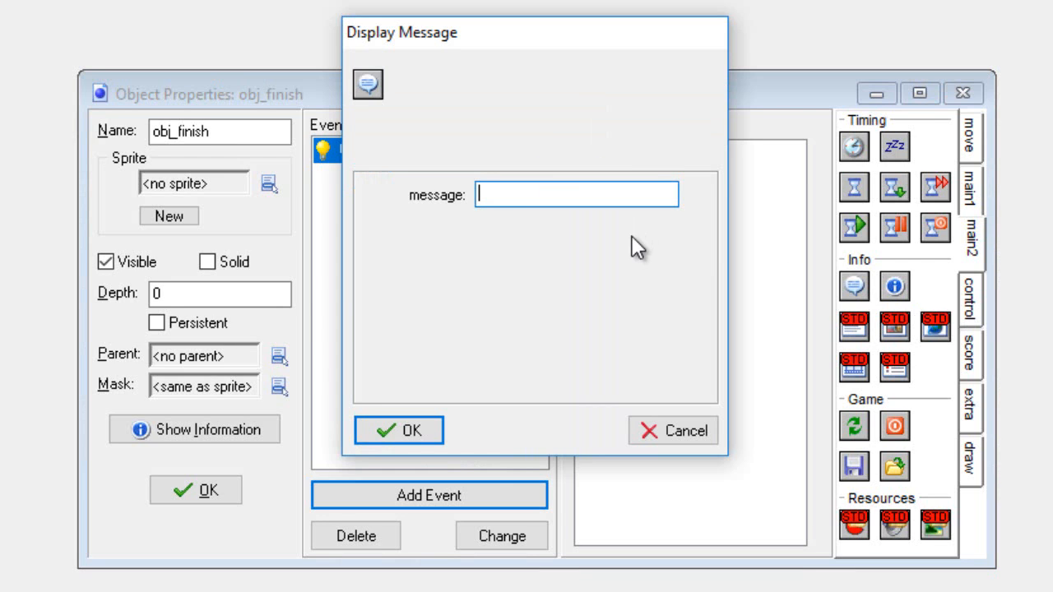
pyautogui.write('Congrat')
pyautogui.write('ulations')
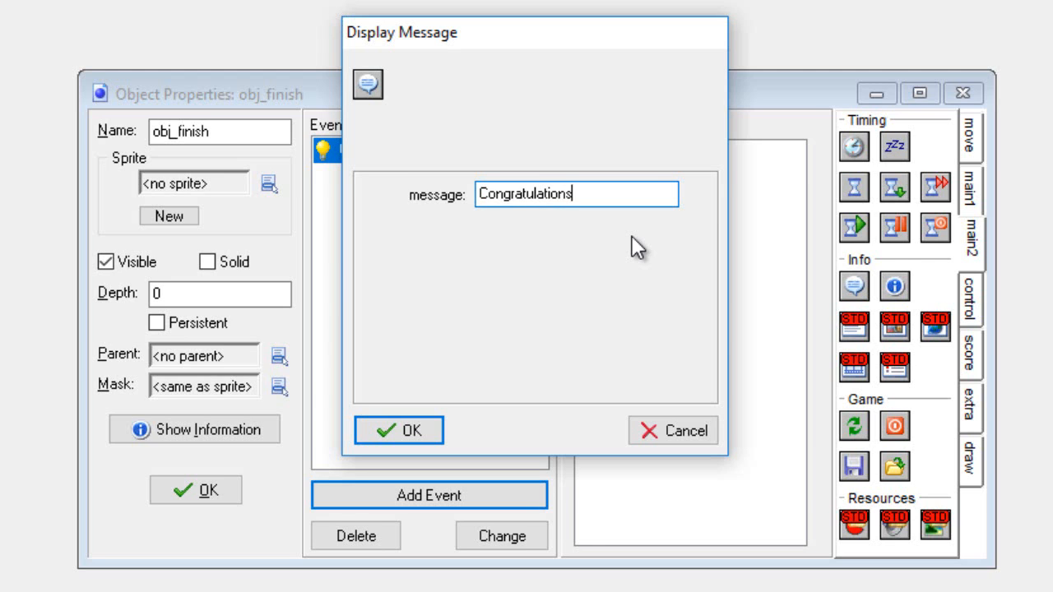
pyautogui.write("! You've")
pyautogui.write('delivered')
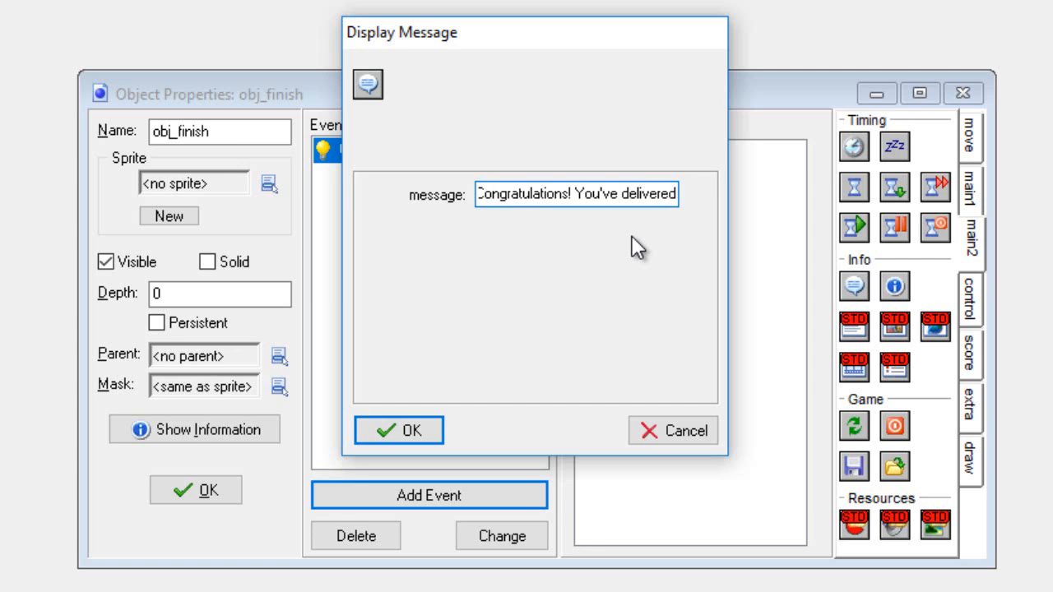
pyautogui.write(' all the mail')
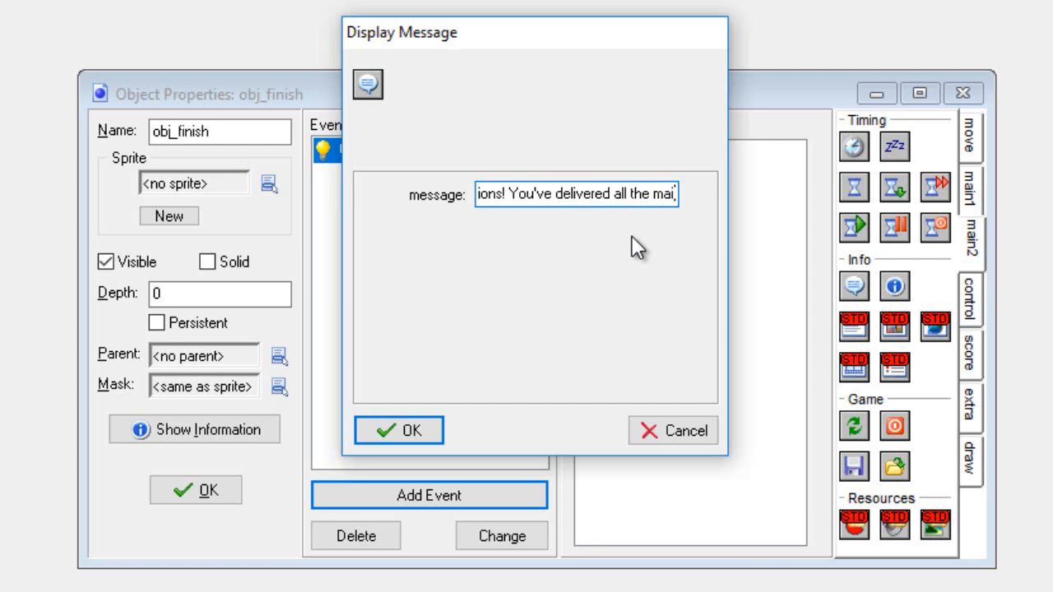
pyautogui.write('.')
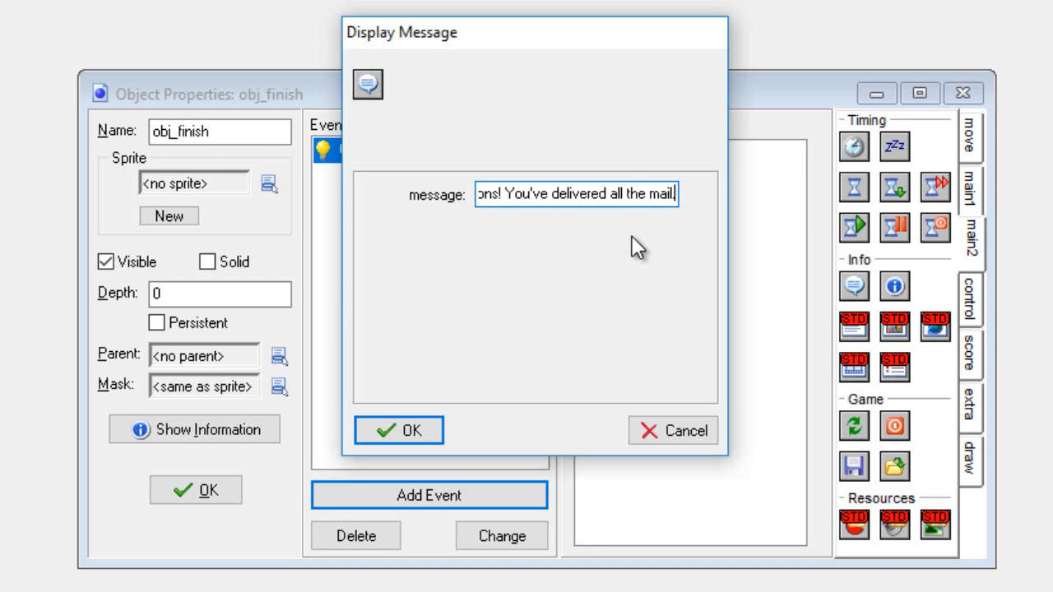
pyautogui.click(425, 430)
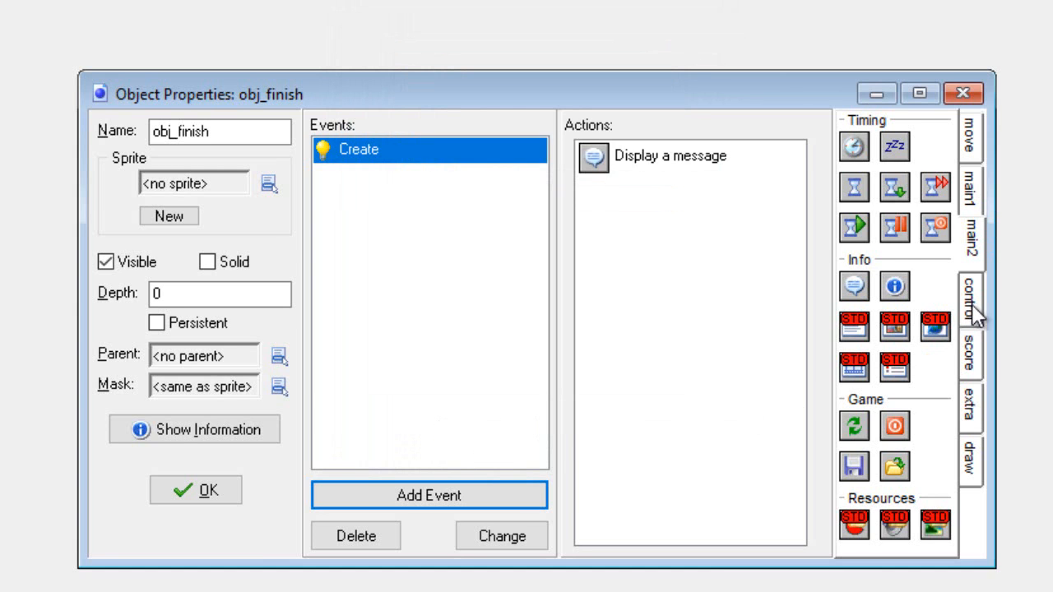
# Add a Set Score action to the Create event with a new score of 2000 and Relative enabled
pyautogui.click(971, 352)
pyautogui.moveTo(856, 146); pyautogui.dragTo(701, 195)
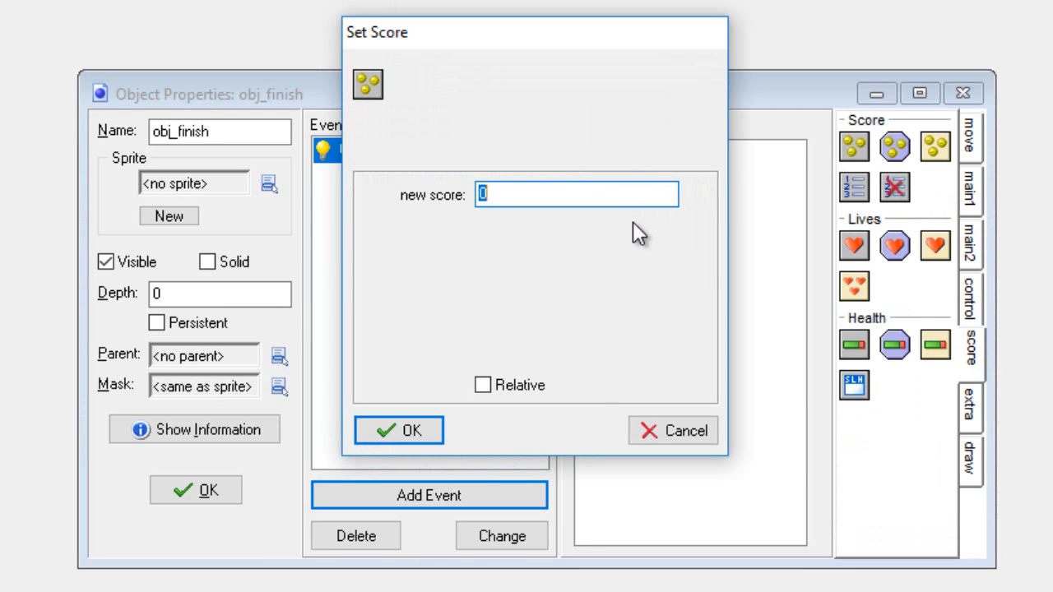
pyautogui.write('2000')
pyautogui.click(498, 386)
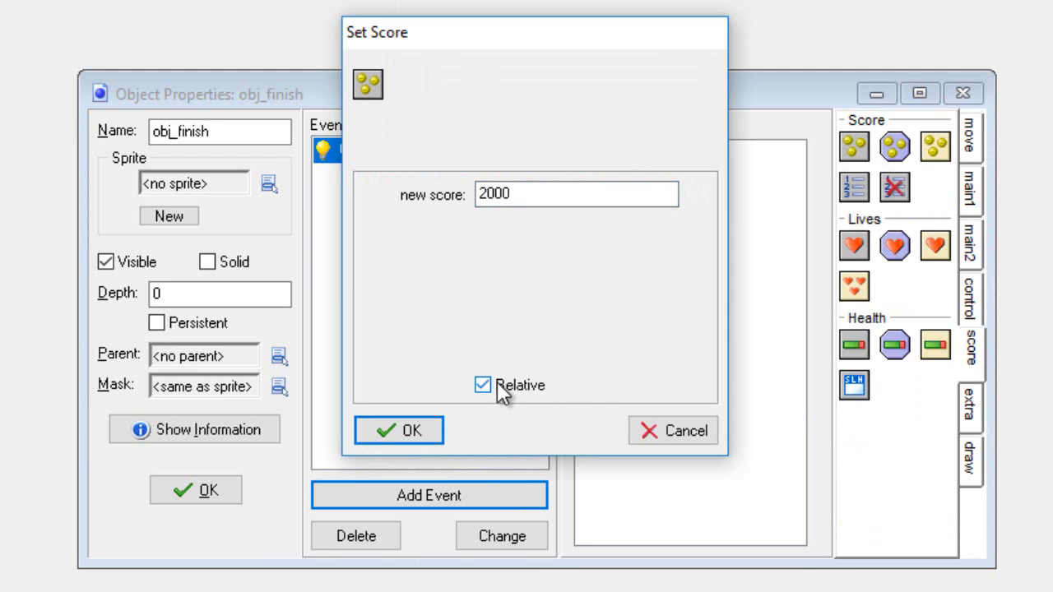
pyautogui.click(413, 434)
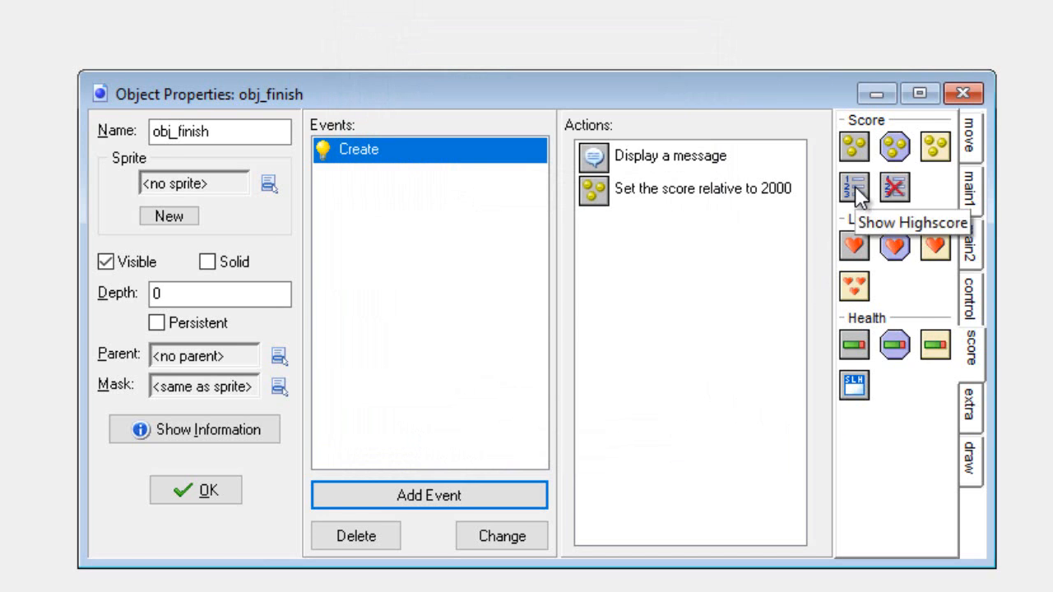
# Add a Show Highscore action to the Create event with background_main as its background
pyautogui.moveTo(855, 185); pyautogui.dragTo(671, 321)
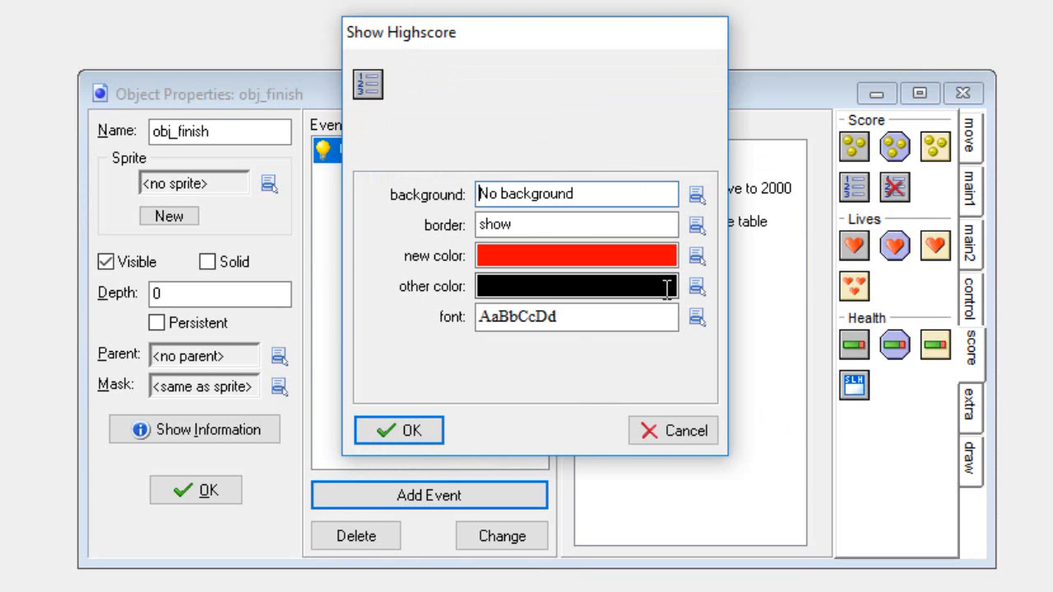
pyautogui.click(697, 195)
pyautogui.click(730, 239)
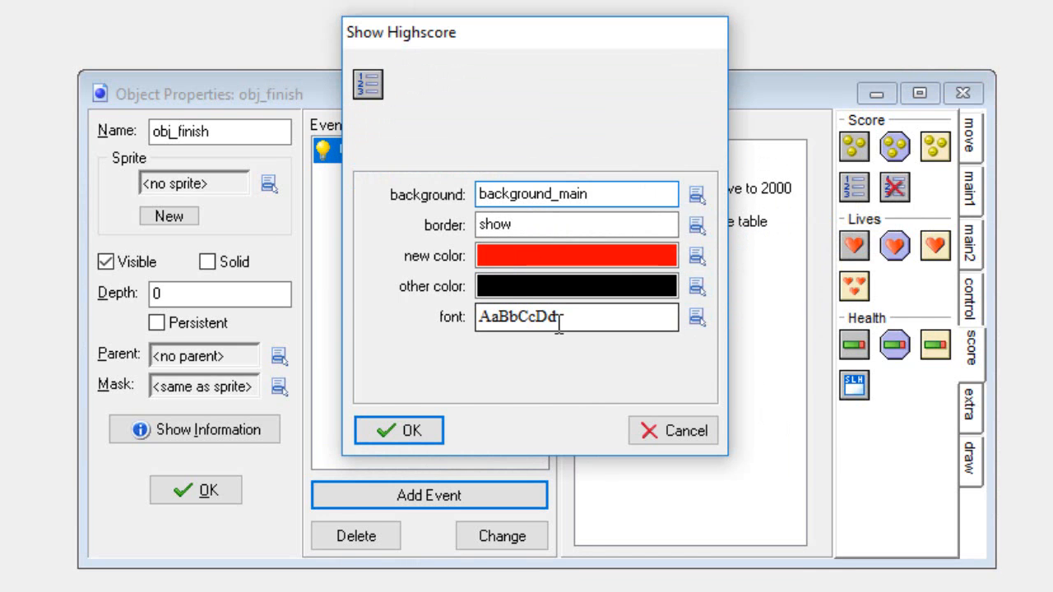
pyautogui.click(412, 431)
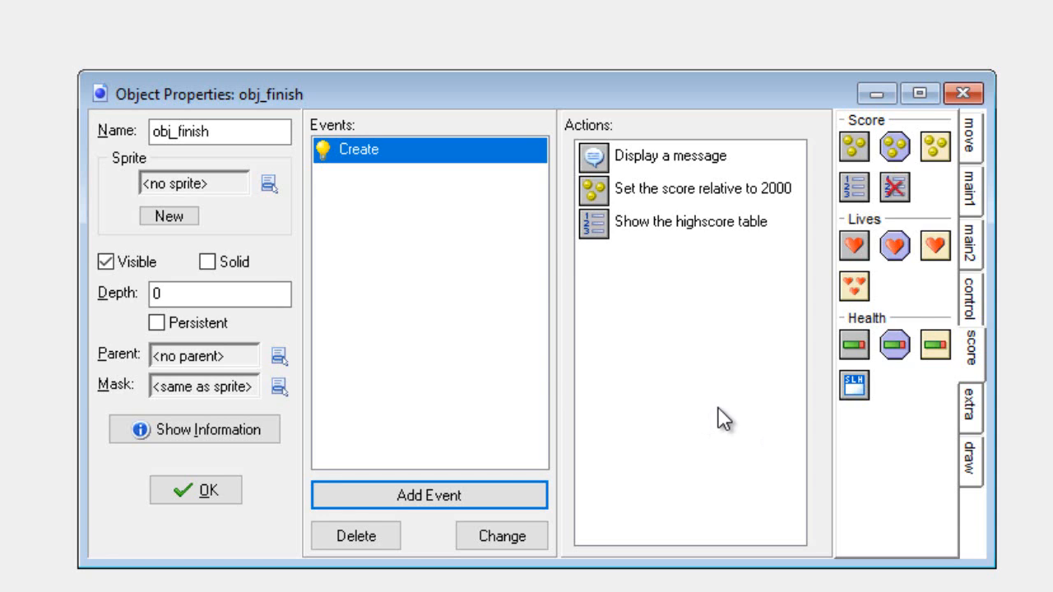
# Add a Restart Game action at the end of the Create event and confirm the obj_finish properties
pyautogui.click(977, 197)
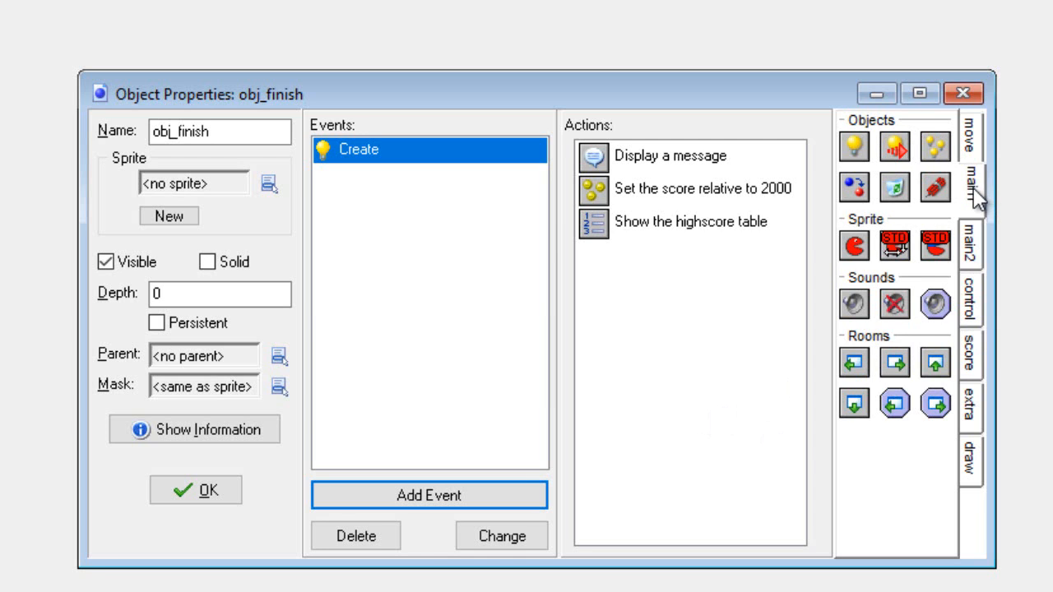
pyautogui.click(971, 144)
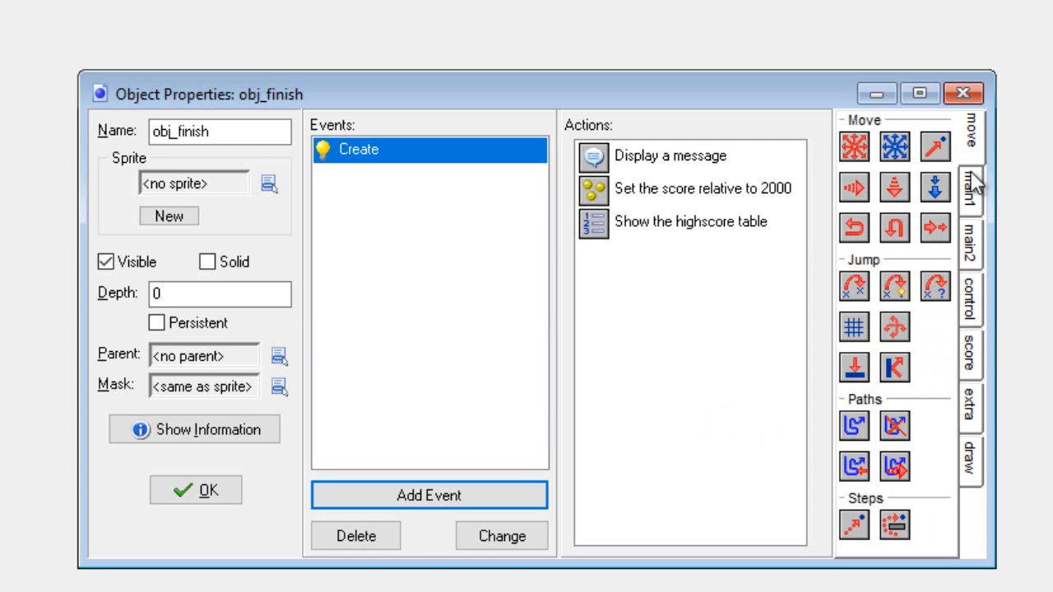
pyautogui.click(975, 185)
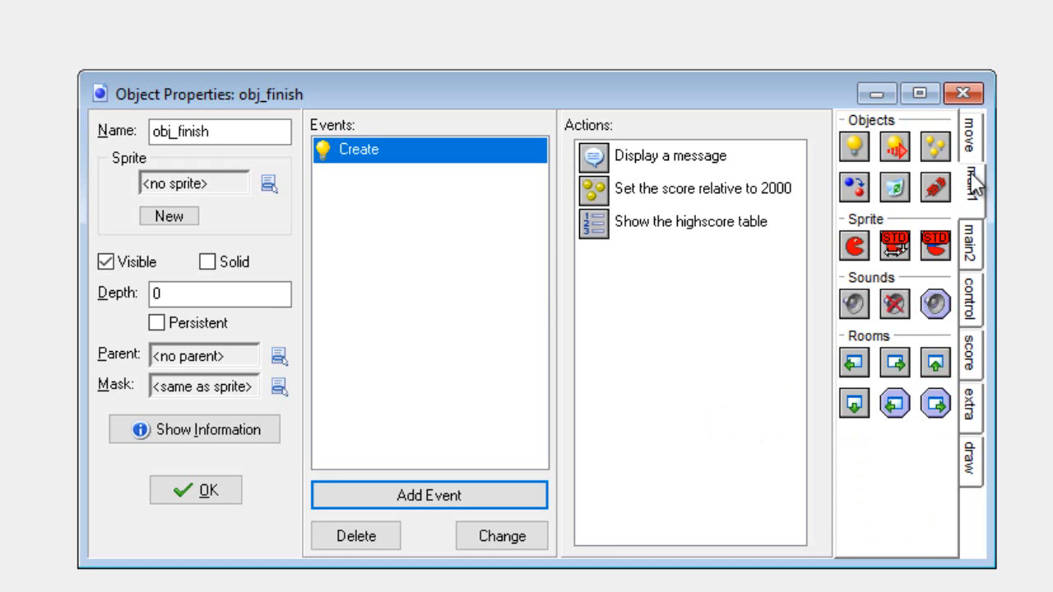
pyautogui.click(972, 243)
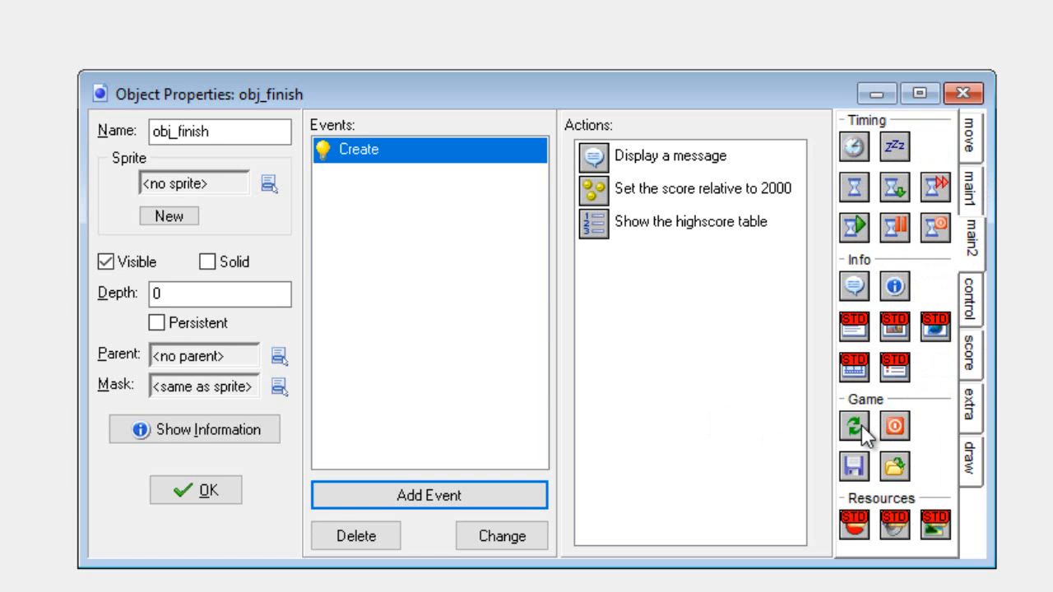
pyautogui.moveTo(861, 426); pyautogui.dragTo(618, 326)
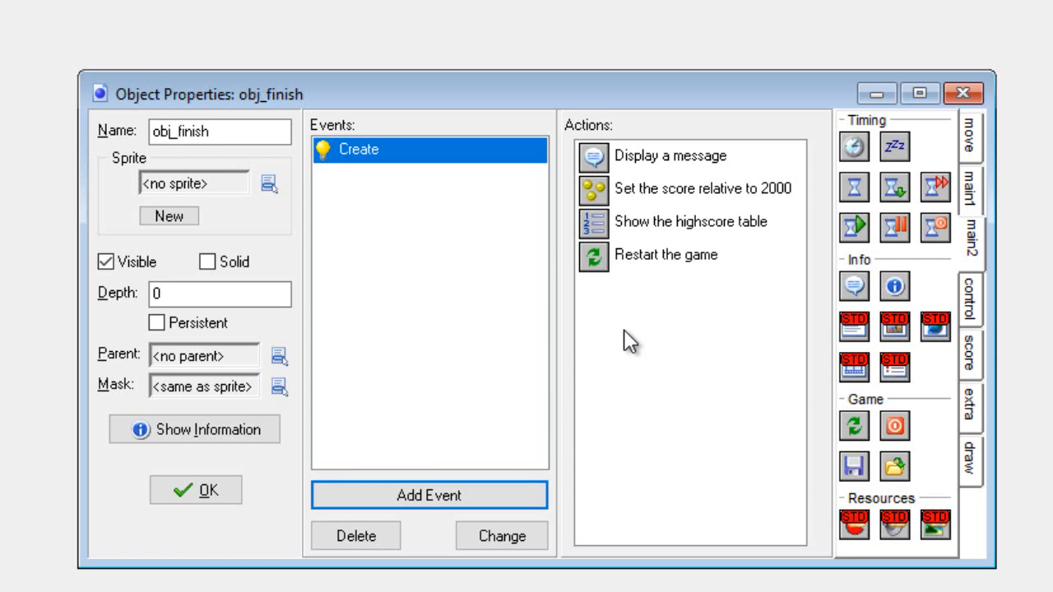
pyautogui.click(208, 491)
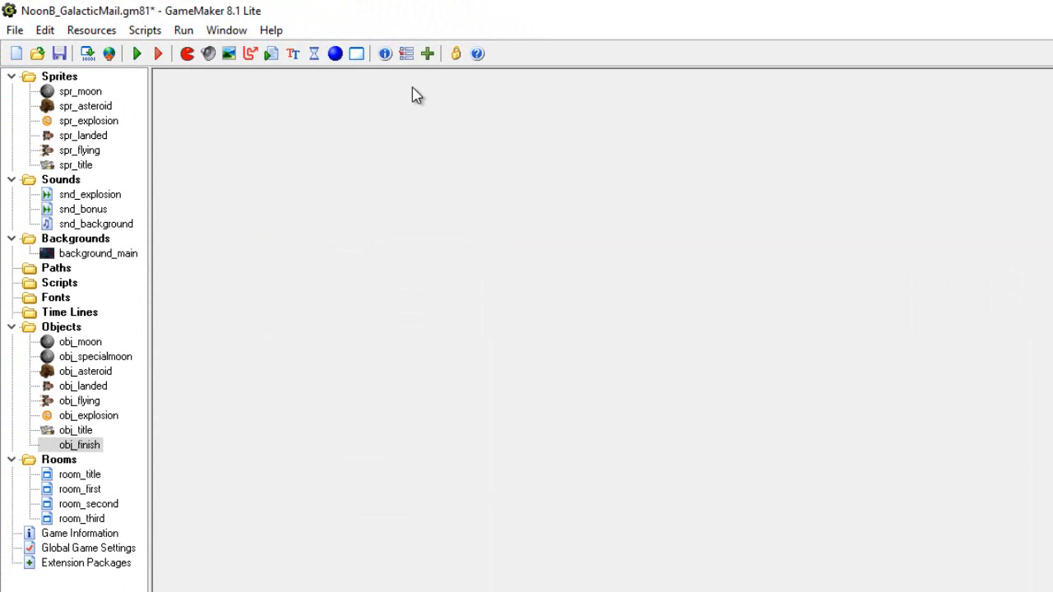
# Create a new room and assign background_main as its background image
pyautogui.click(356, 55)
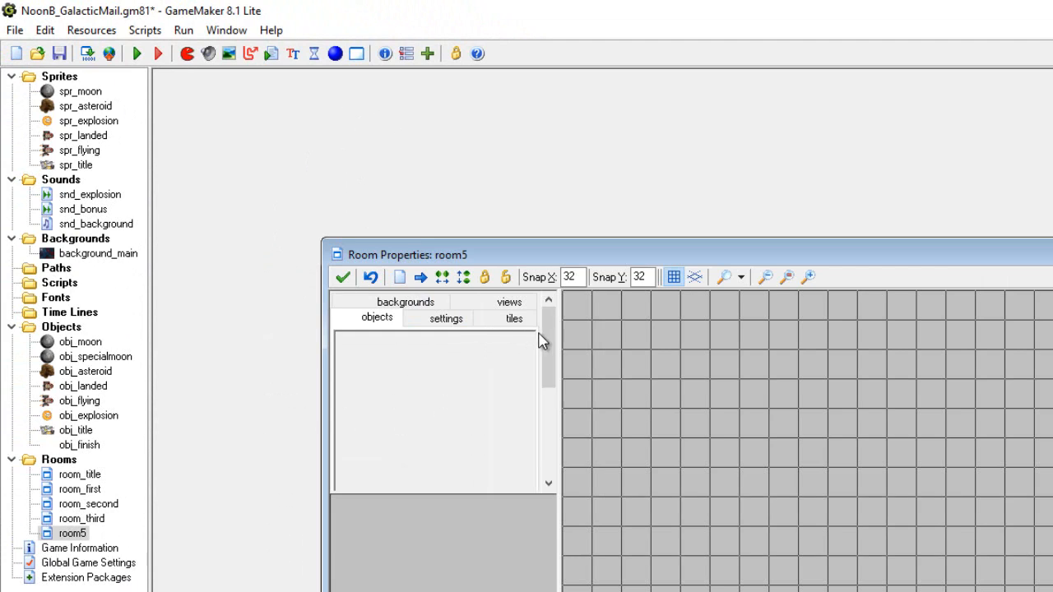
pyautogui.click(403, 302)
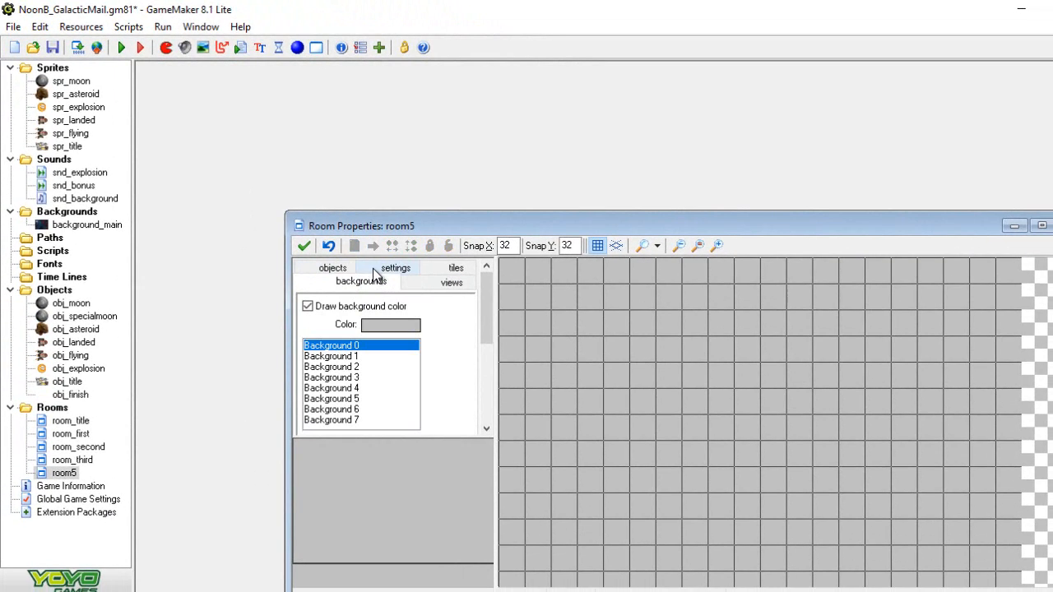
pyautogui.moveTo(486, 319); pyautogui.dragTo(484, 390)
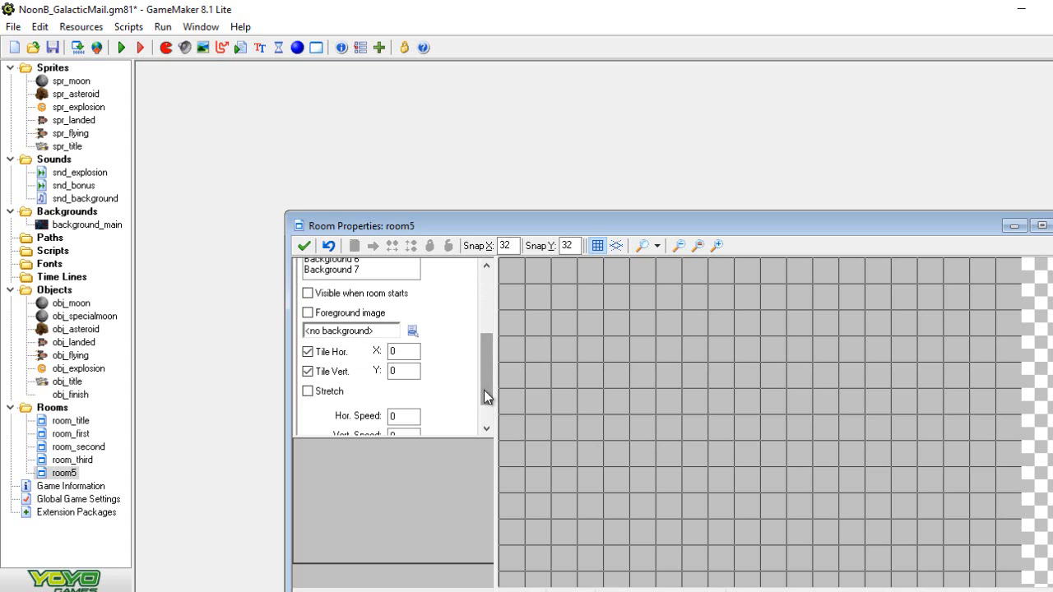
pyautogui.click(414, 331)
pyautogui.click(444, 359)
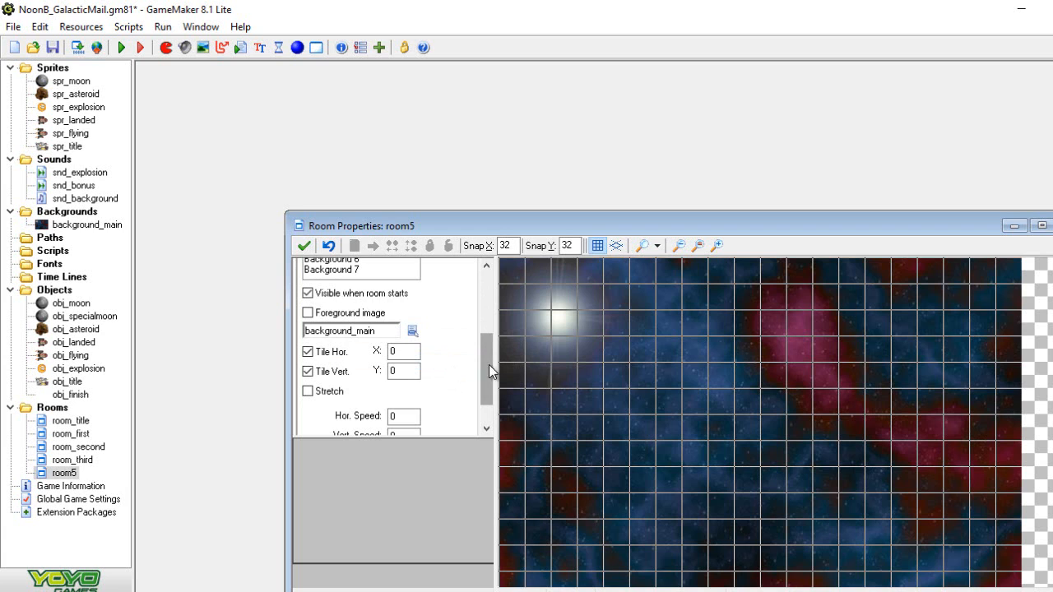
# Maximize the room editor and place one obj_finish instance near the middle of the new room
pyautogui.click(1042, 225)
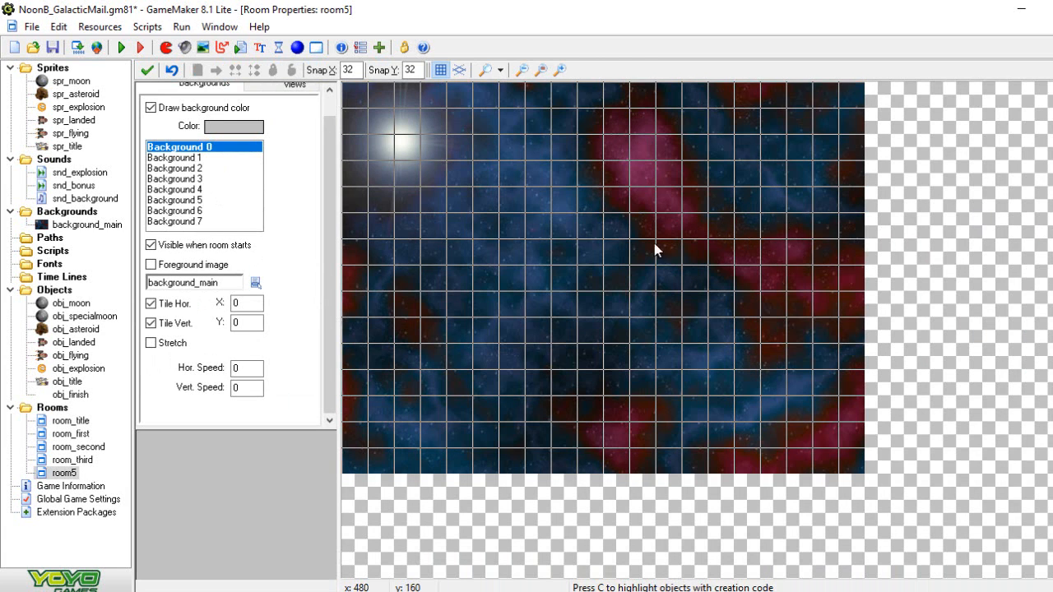
pyautogui.scroll(1, 331, 191)
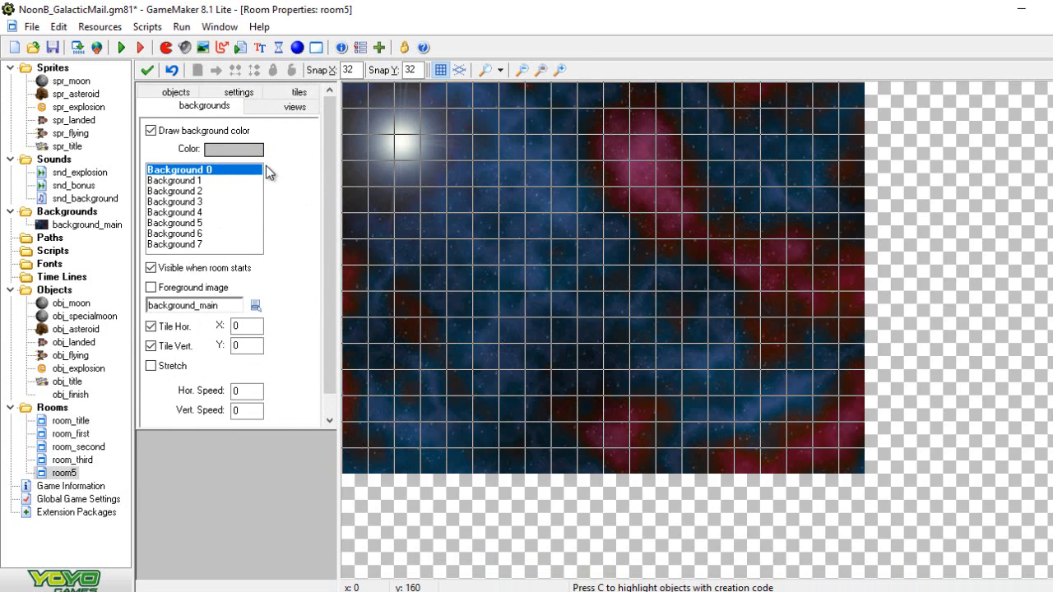
pyautogui.click(176, 92)
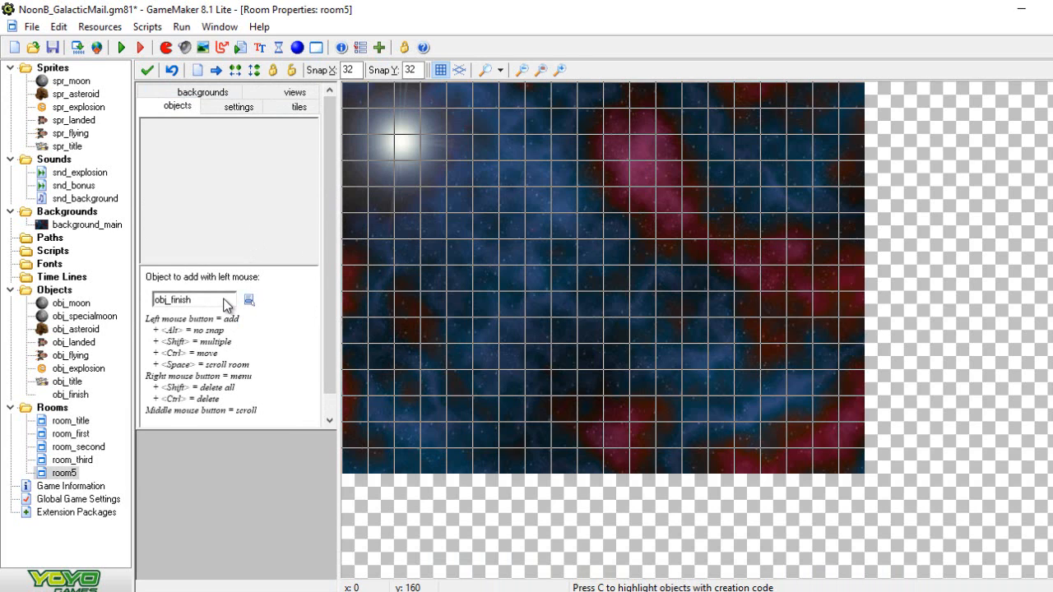
pyautogui.click(587, 264)
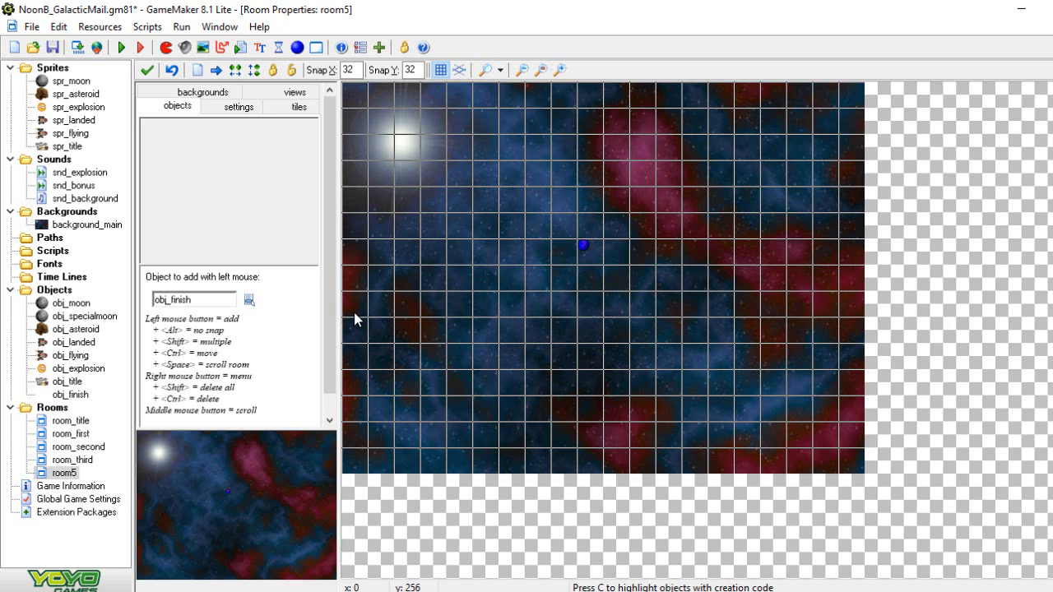
# Name the new room room_finish, give it the caption "Galactic Mail", and confirm the room properties
pyautogui.click(238, 109)
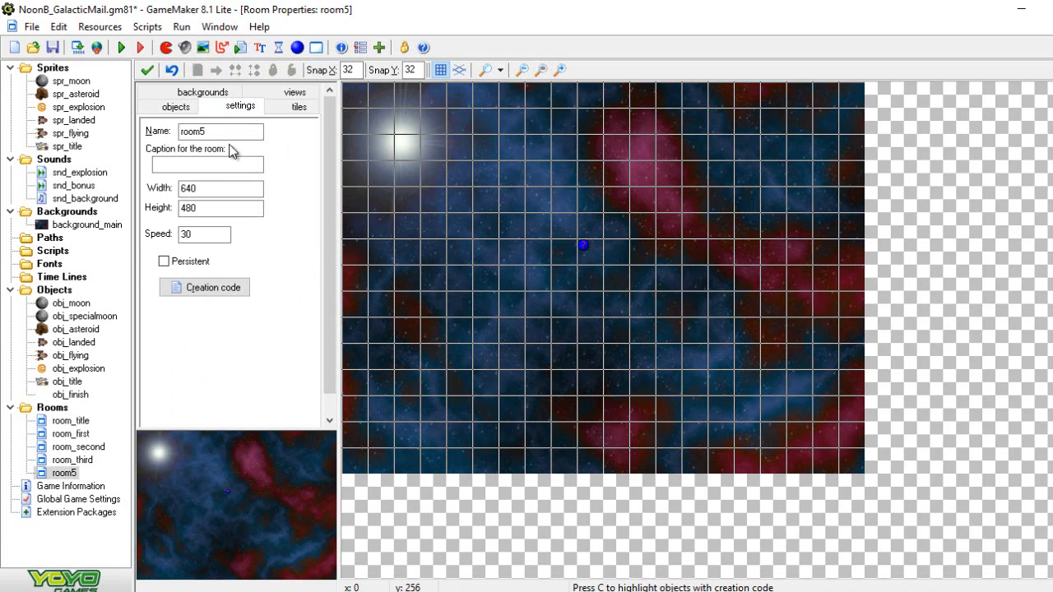
pyautogui.click(232, 132)
pyautogui.press('BackSpace')
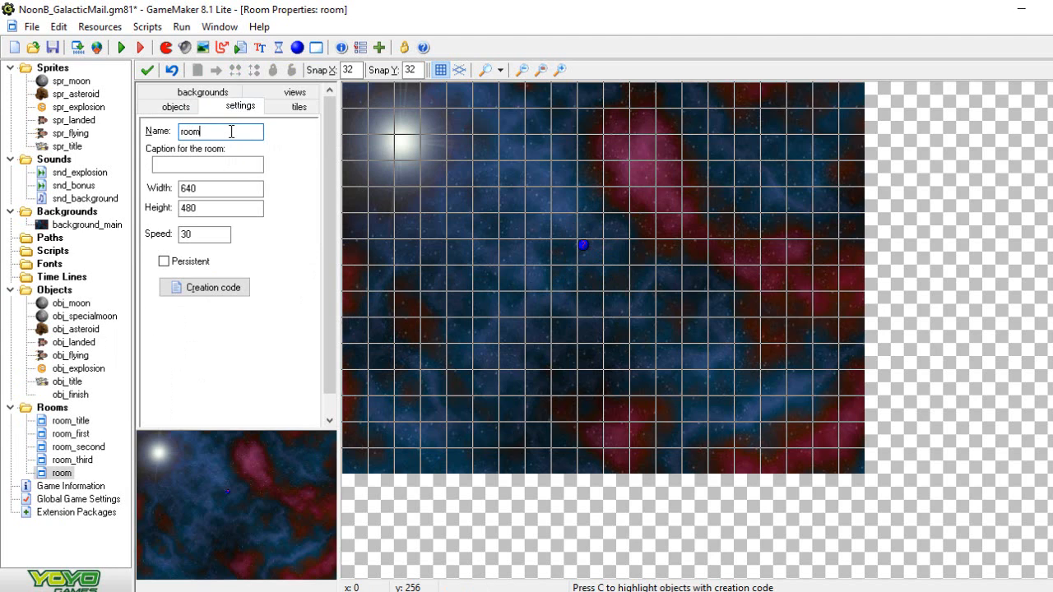
pyautogui.write('_finish')
pyautogui.click(178, 162)
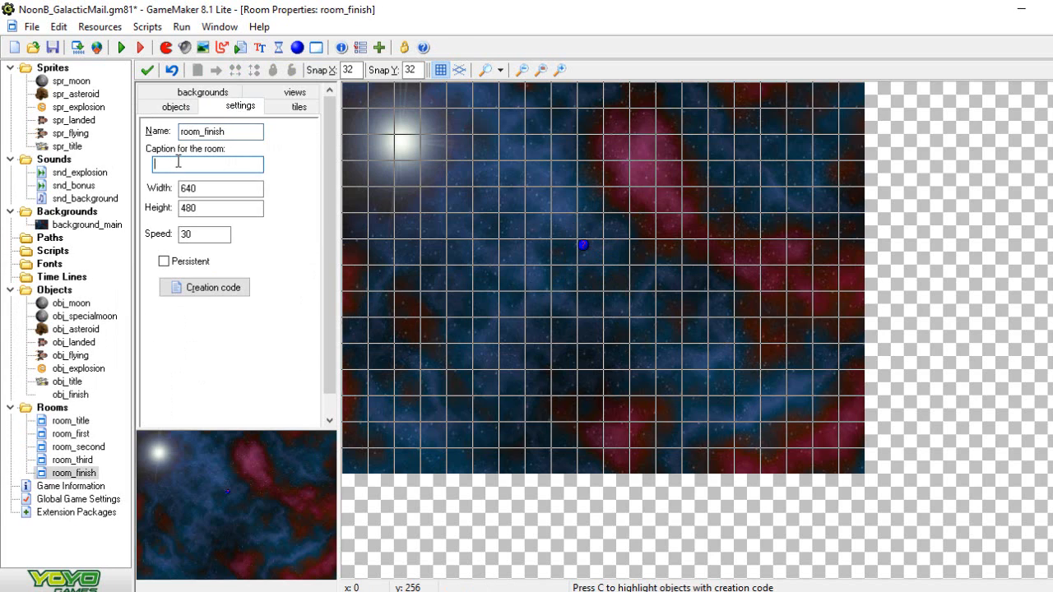
pyautogui.write('Galactic Ma')
pyautogui.press('BackSpace')
pyautogui.write('il')
pyautogui.press('BackSpace')
pyautogui.press('BackSpace')
pyautogui.write('ail')
pyautogui.click(148, 71)
# Save the Galactic Mail project and switch to the tutorial PDF in the browser
pyautogui.click(14, 26)
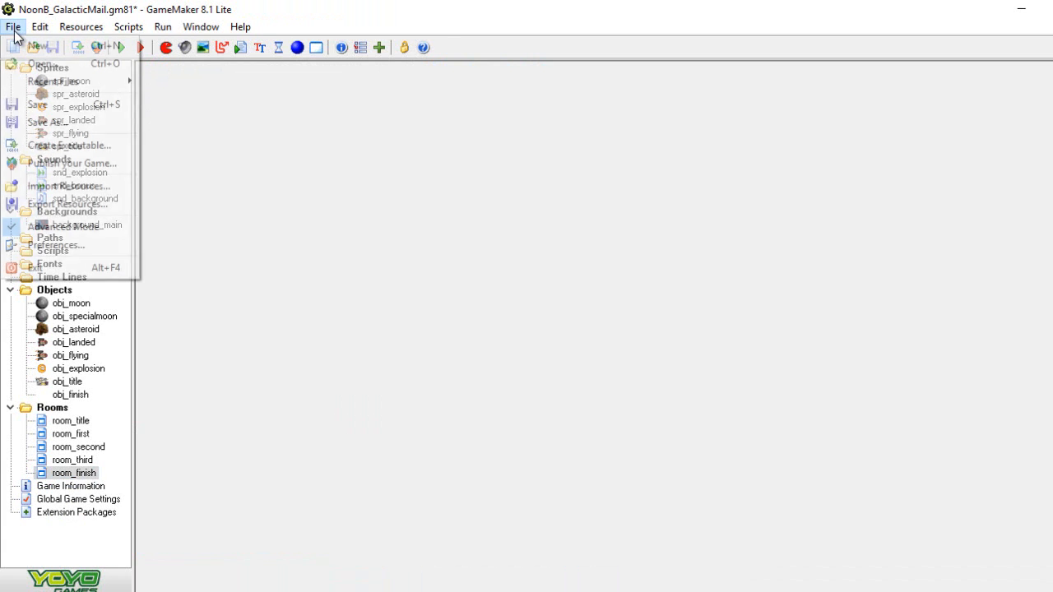
pyautogui.click(35, 101)
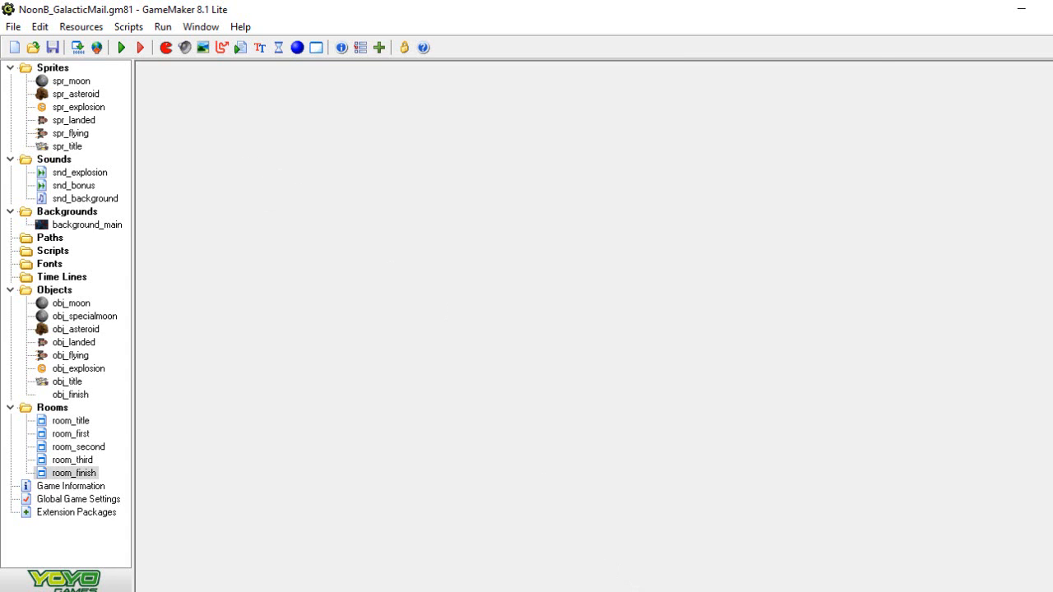
pyautogui.hotkey('alt', 'Tab')
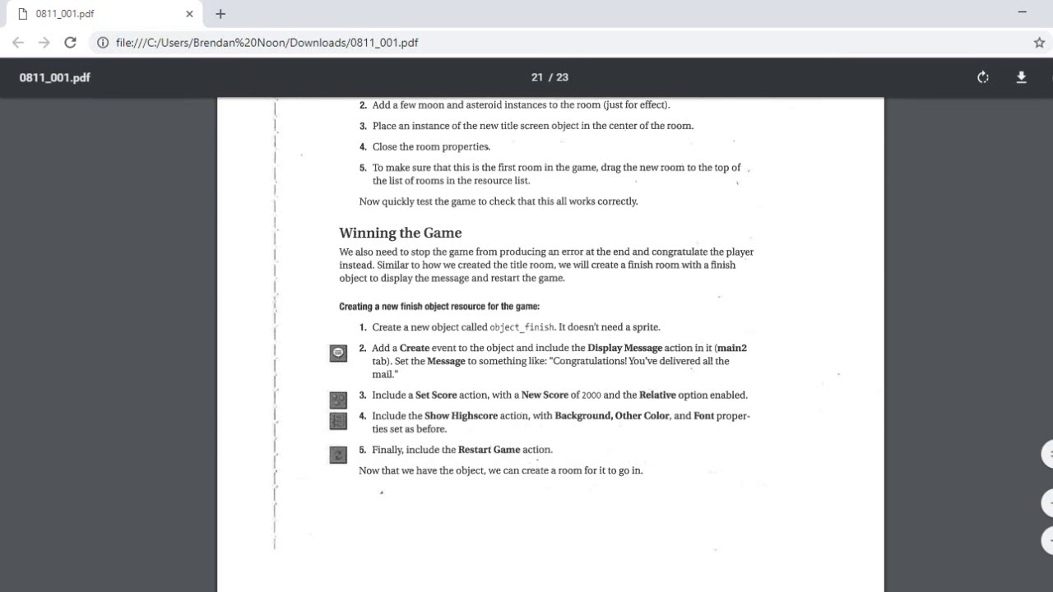
# Read the remaining tutorial pages on the finish room, varying the moon and asteroid sprites, and adding Game Information
pyautogui.scroll(-4, 549, 329)
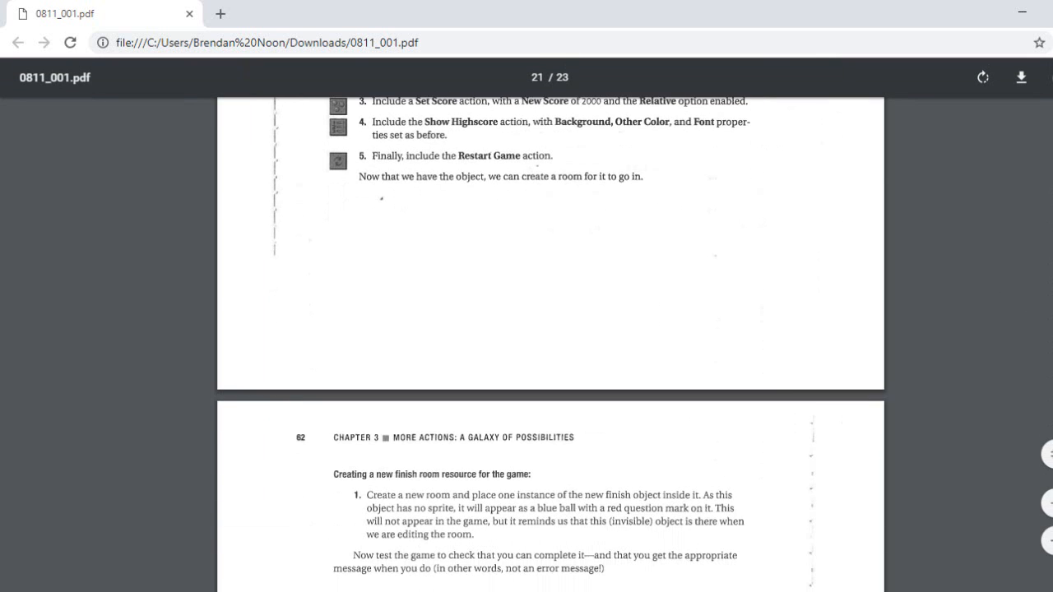
pyautogui.scroll(-3, 550, 346)
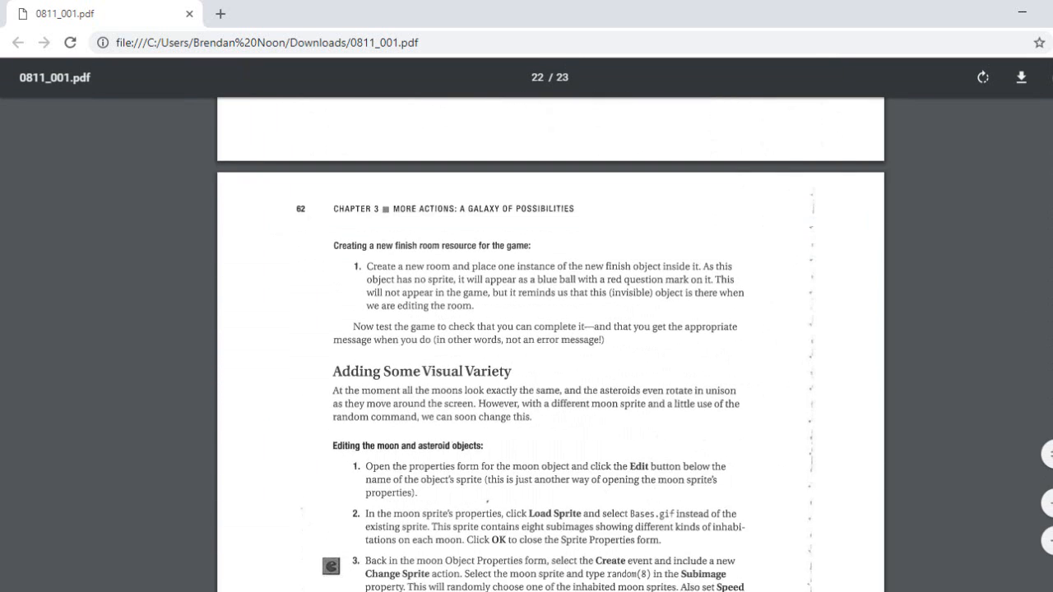
pyautogui.scroll(-3, 550, 329)
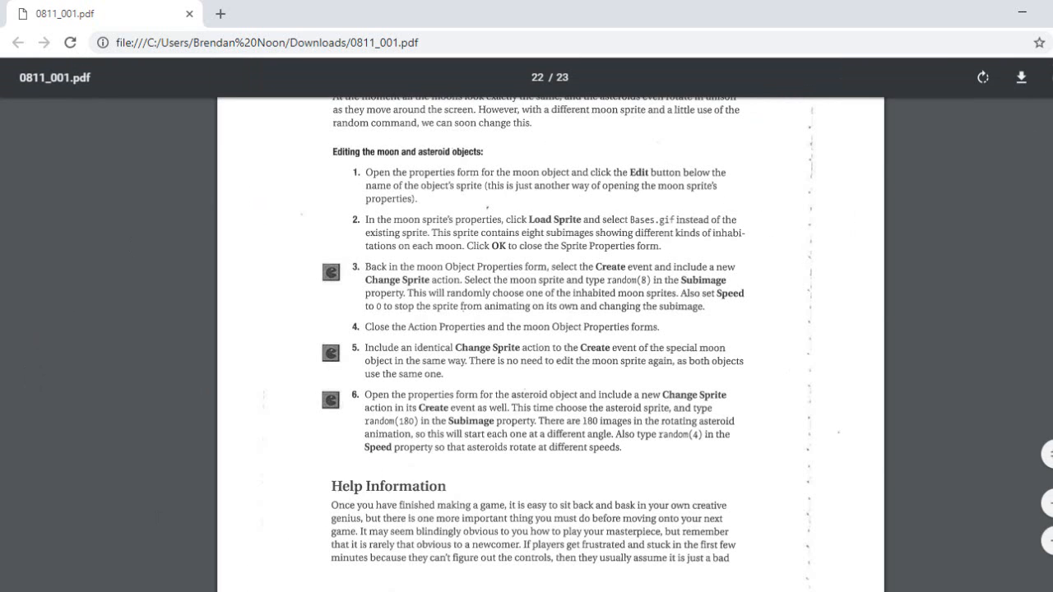
pyautogui.scroll(1, 717, 183)
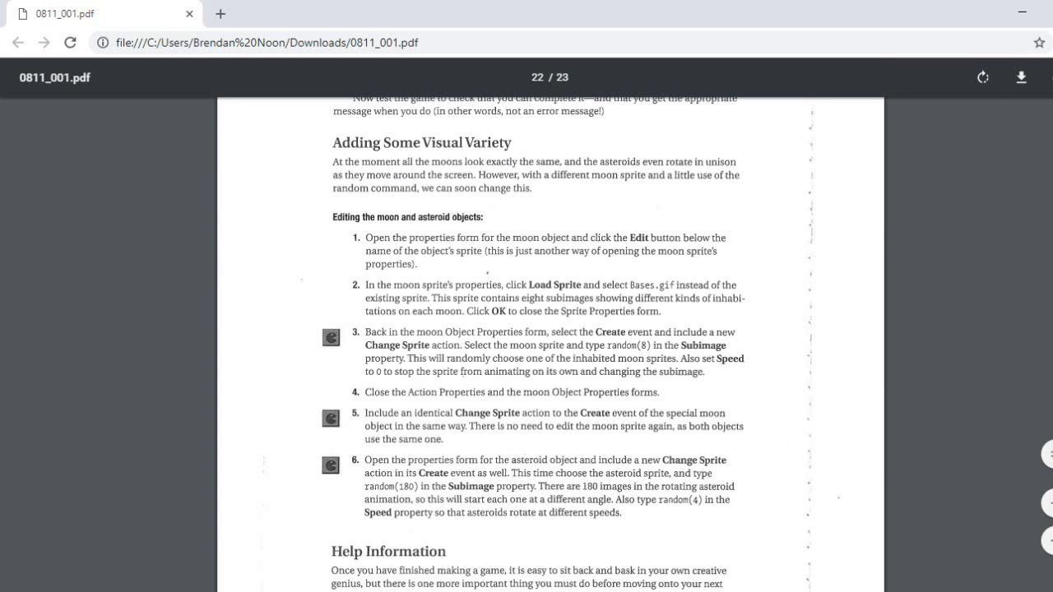
pyautogui.scroll(-5, 551, 345)
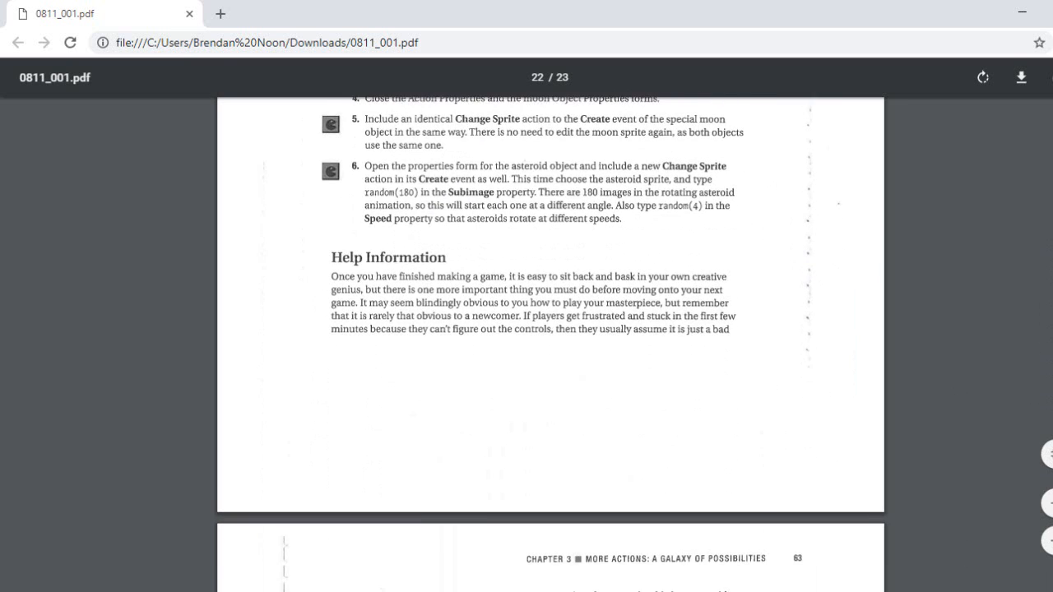
pyautogui.scroll(-2, 551, 345)
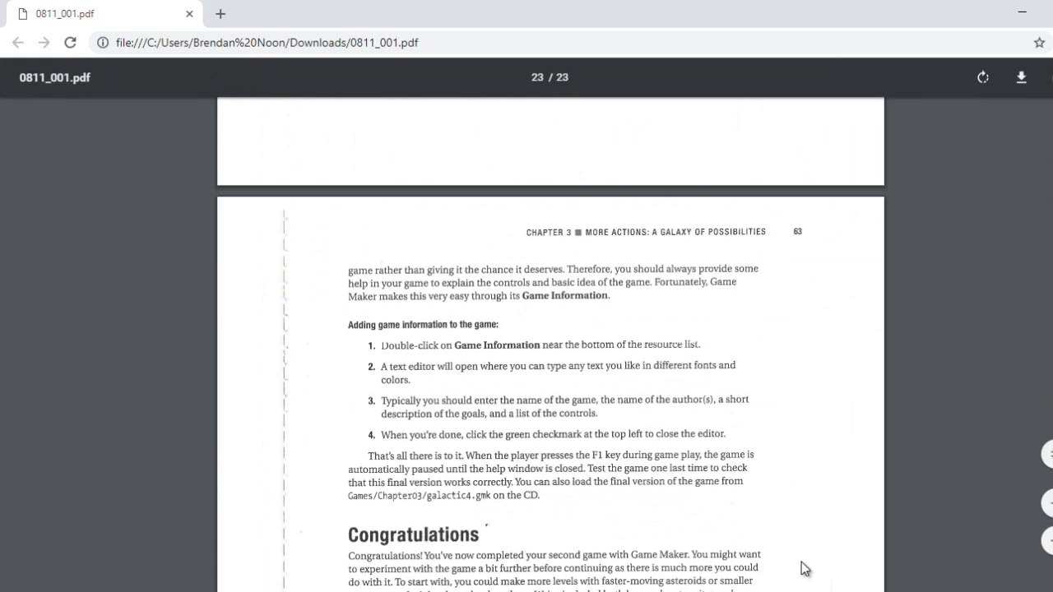
pyautogui.scroll(-3, 552, 345)
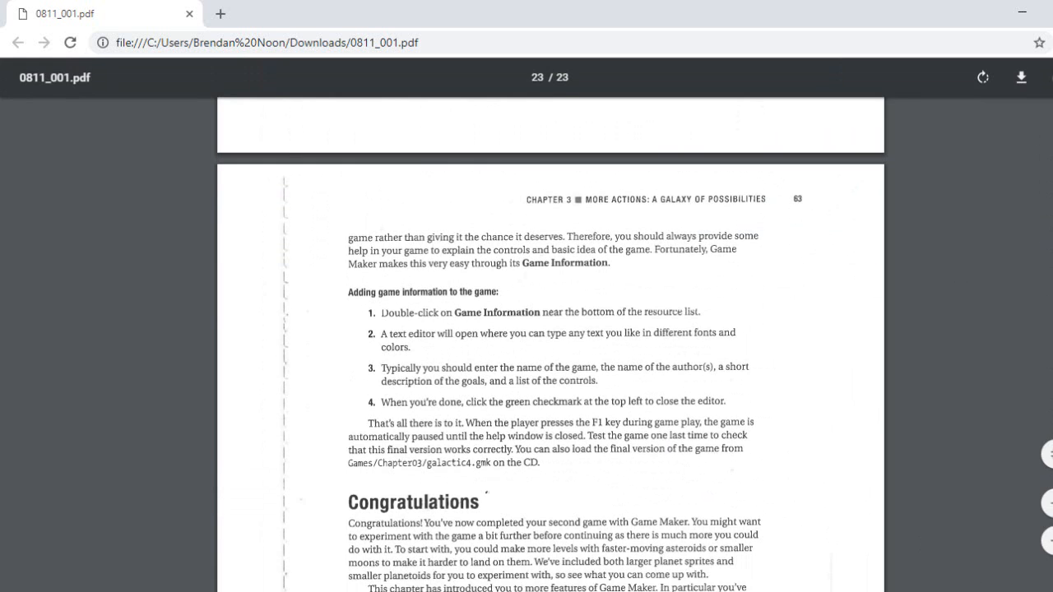
pyautogui.moveTo(702, 591)
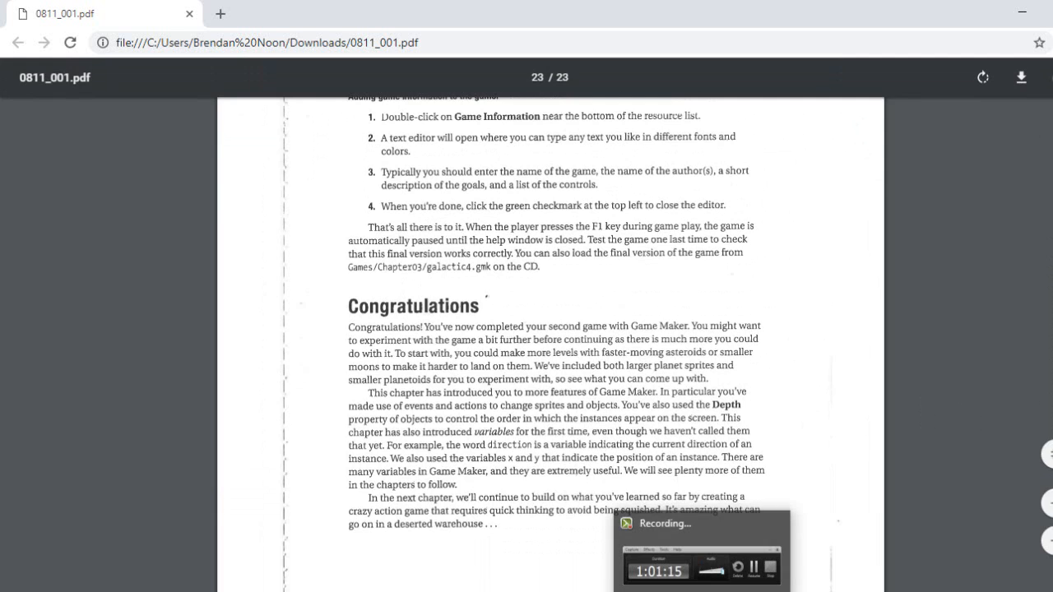
pyautogui.click(702, 568)
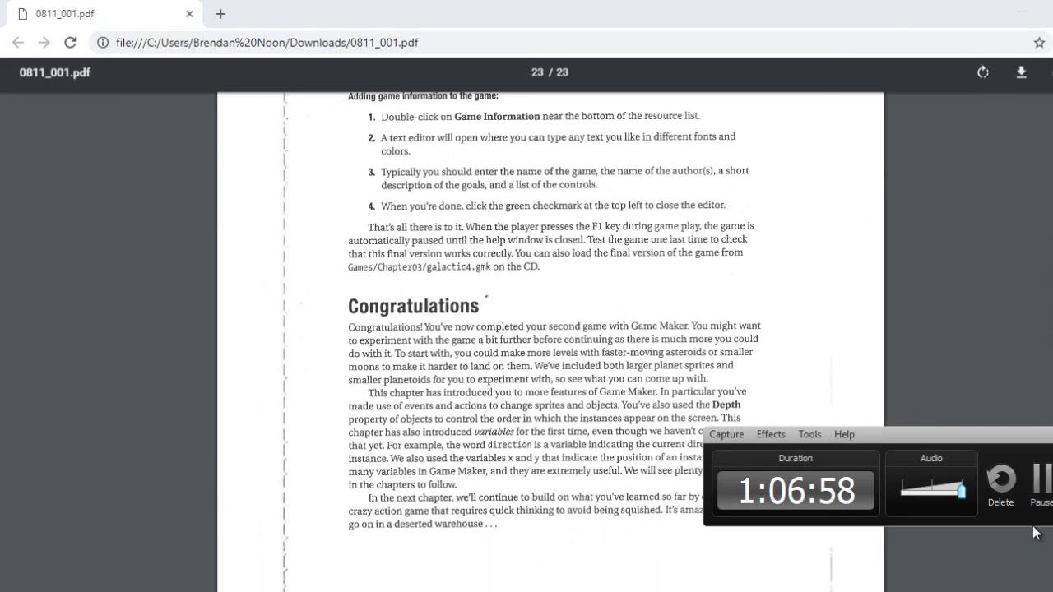